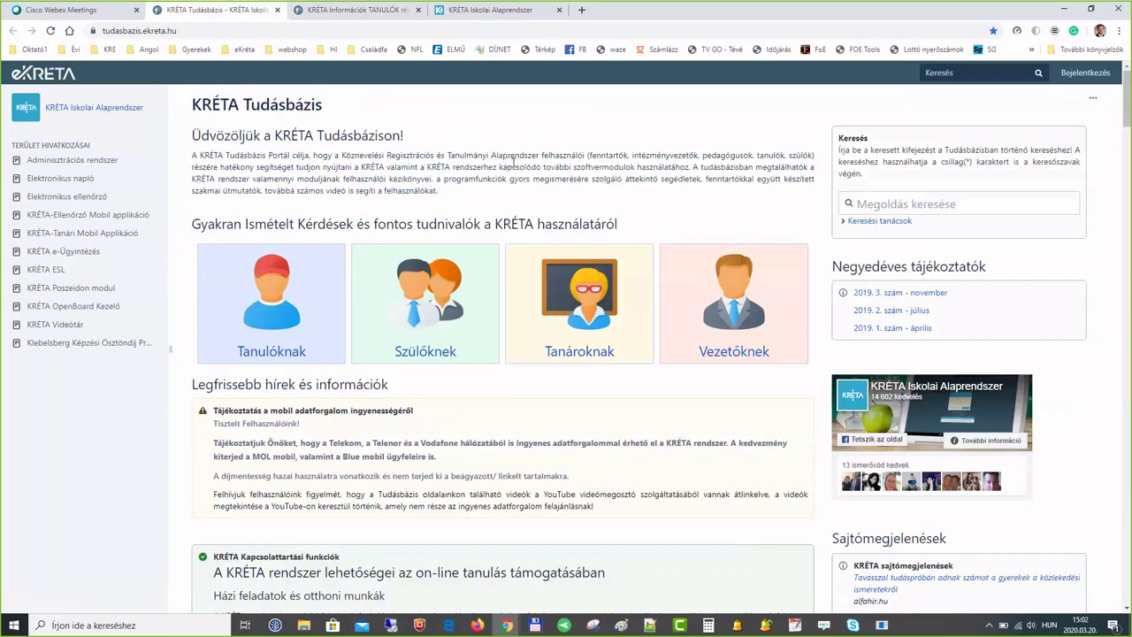
- Switch to the KRÉTA Iskolai Alaprendszer tab and choose Szerepkör váltás from the profile menu
scroll(513, 160, down, 3)
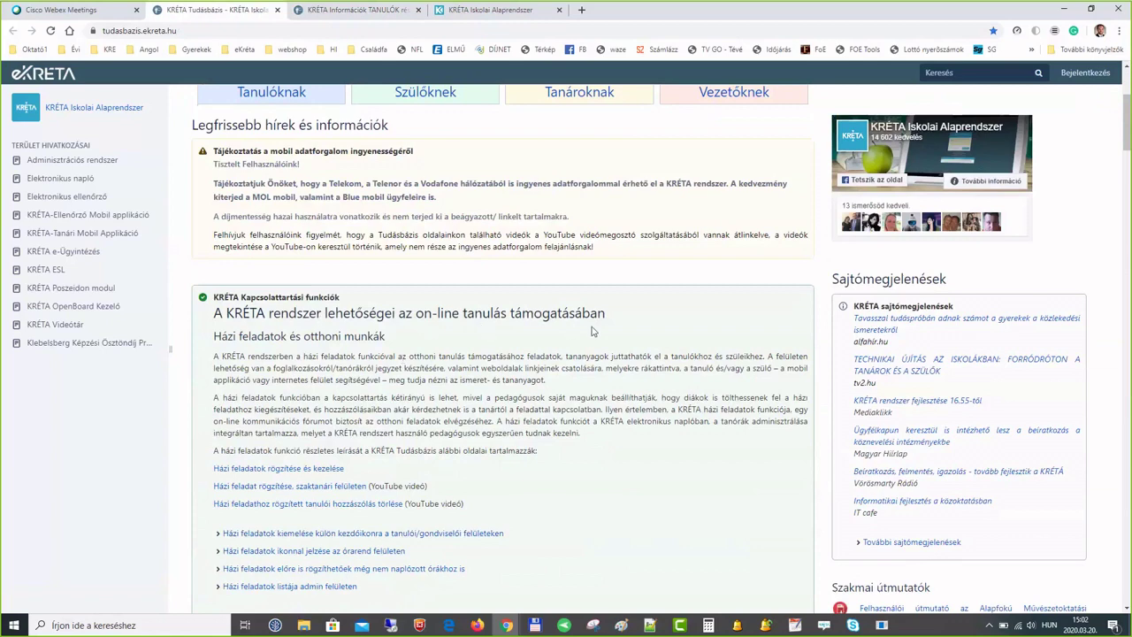
scroll(610, 334, down, 4)
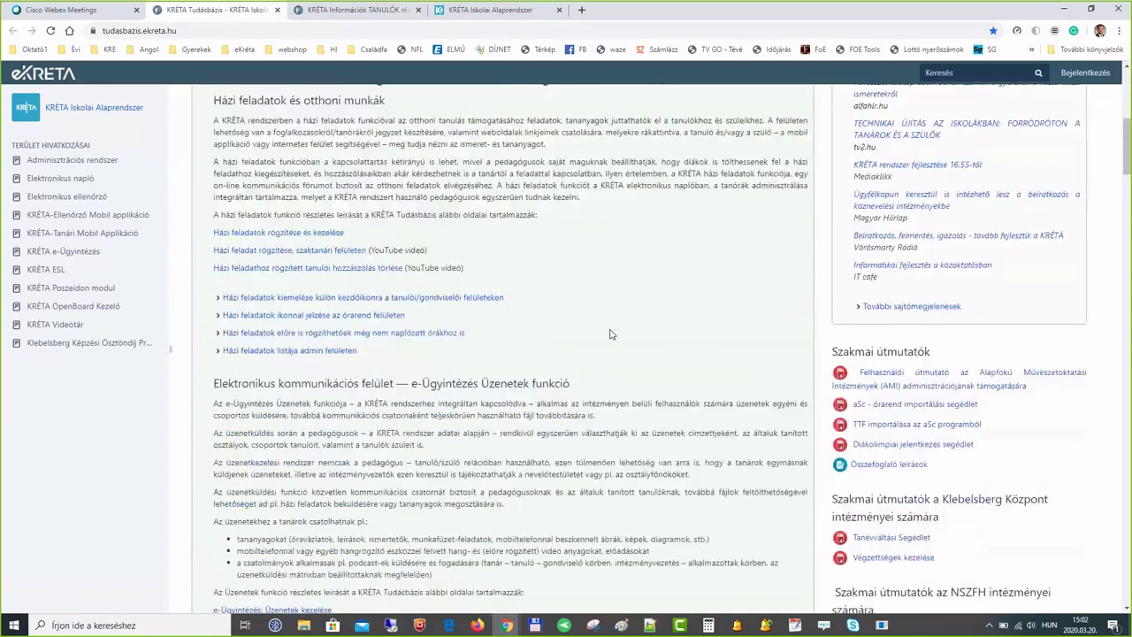
scroll(610, 334, down, 5)
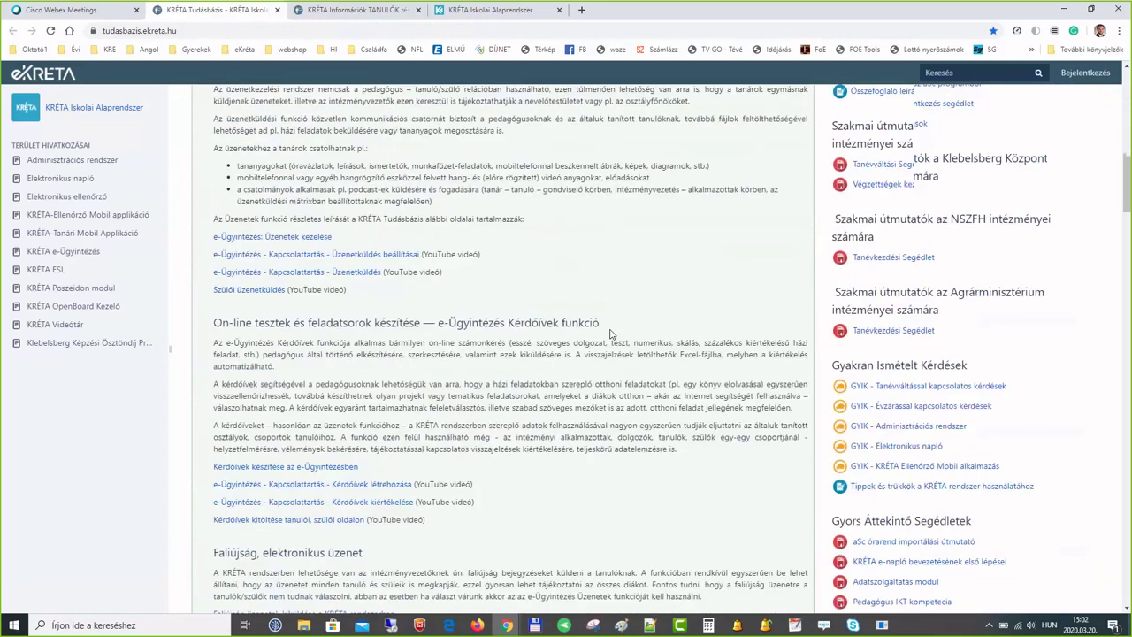
scroll(609, 335, down, 1)
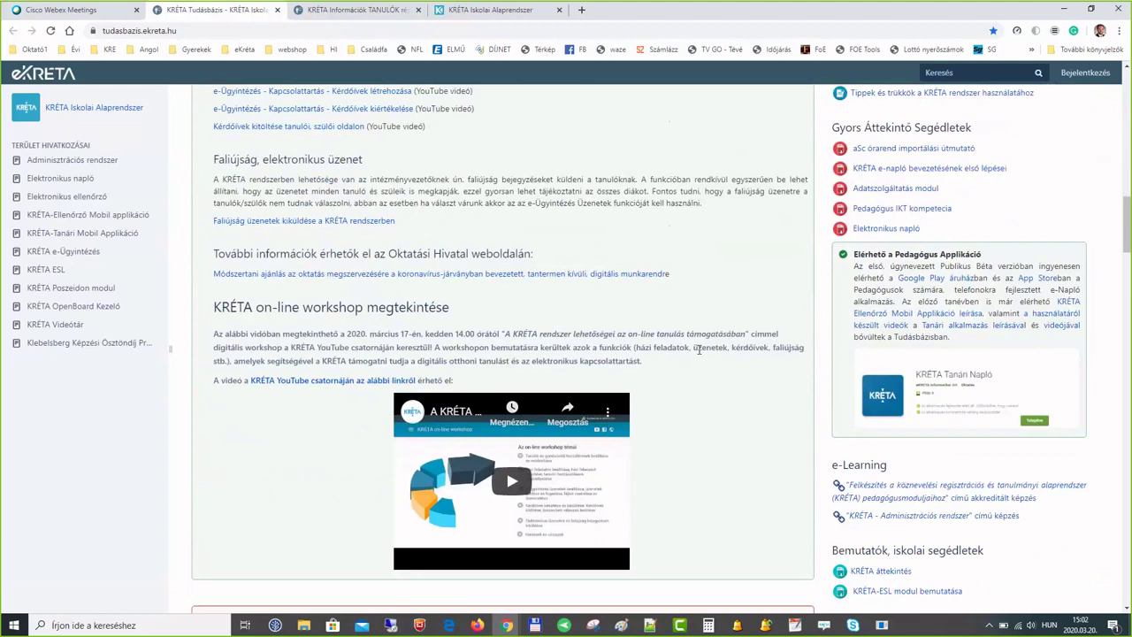
scroll(717, 329, up, 10)
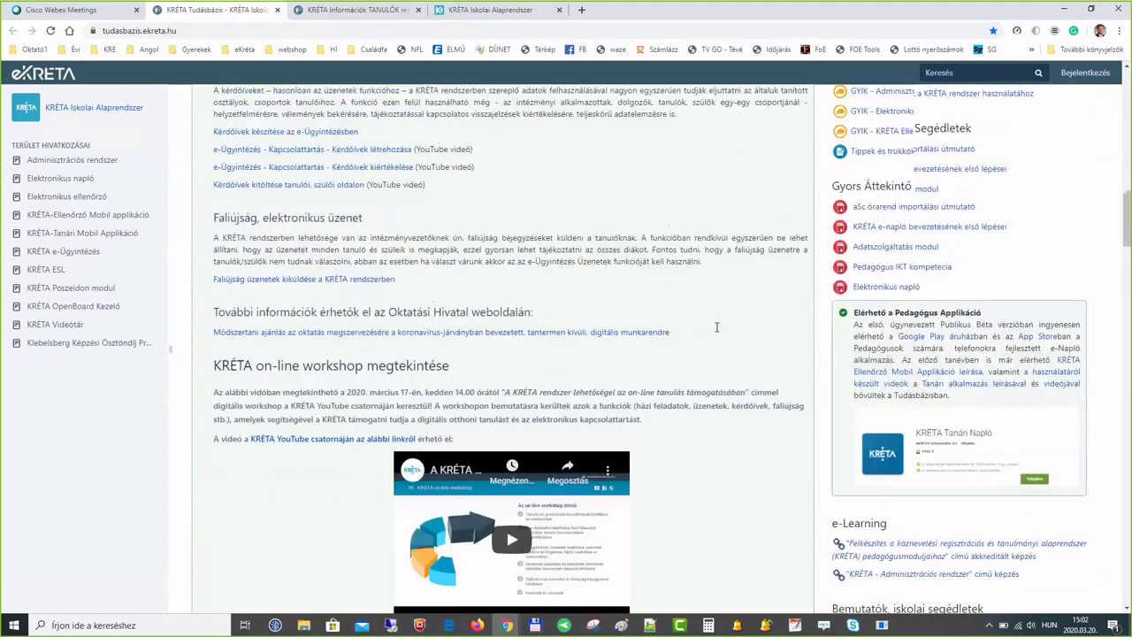
scroll(716, 328, up, 5)
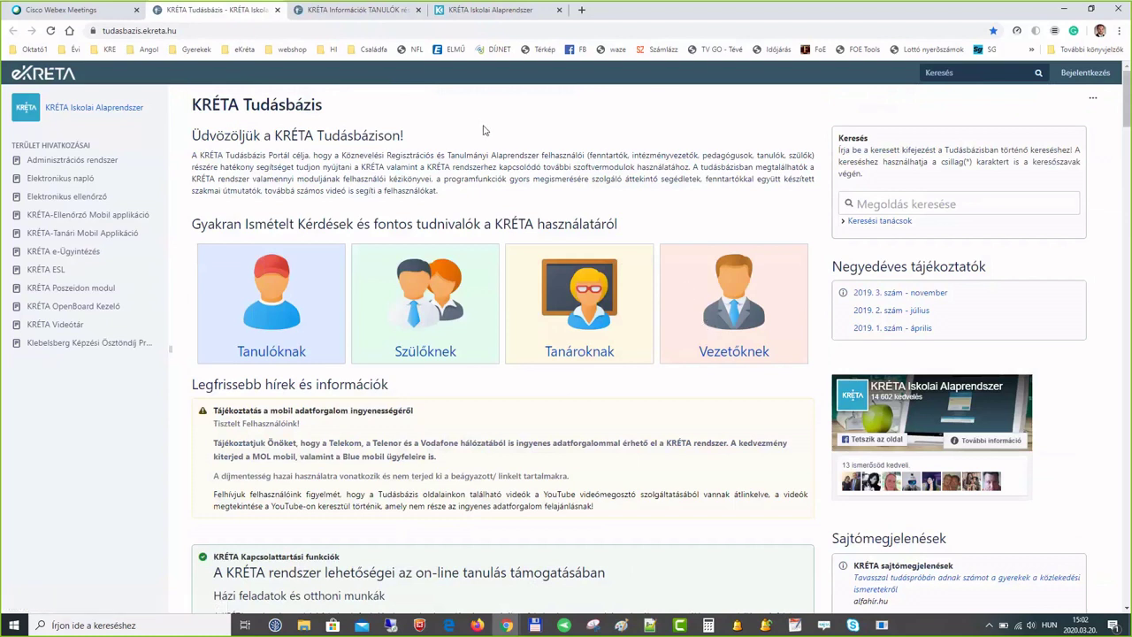
click(473, 13)
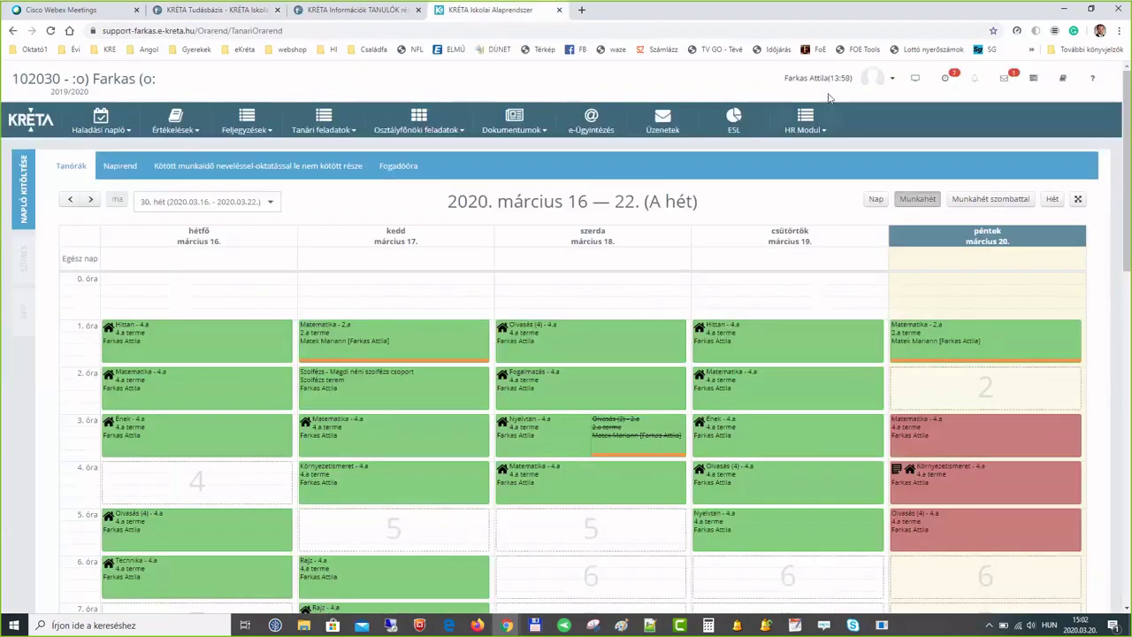
click(865, 84)
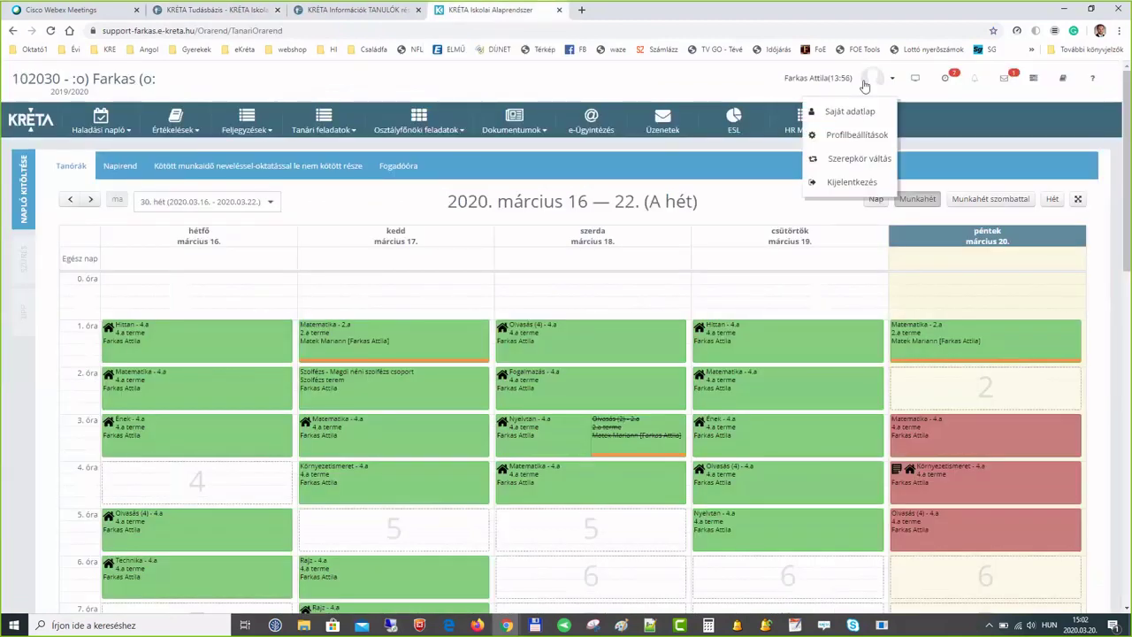
click(856, 159)
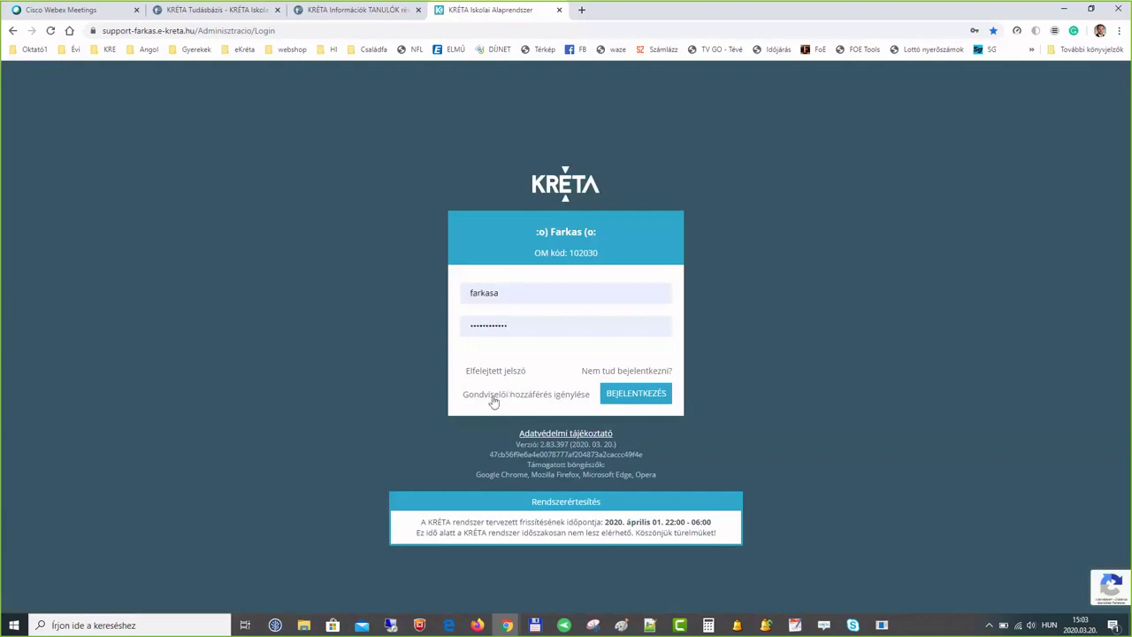
- View the Gondviselői hozzáférés igénylése form, return to the login page and sign in
click(493, 402)
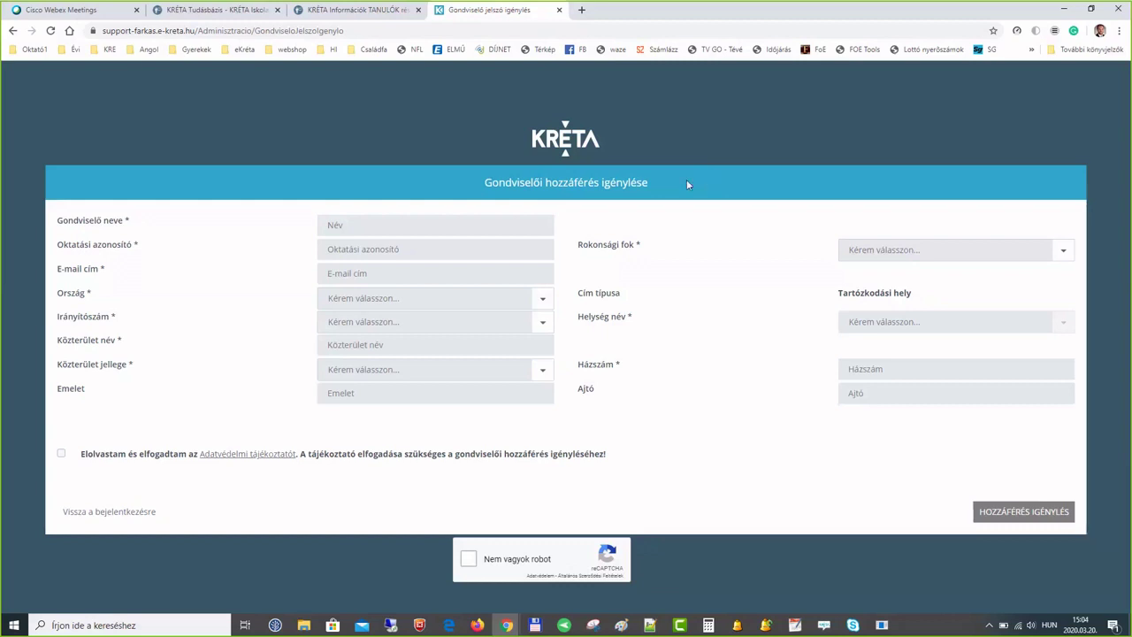
click(106, 515)
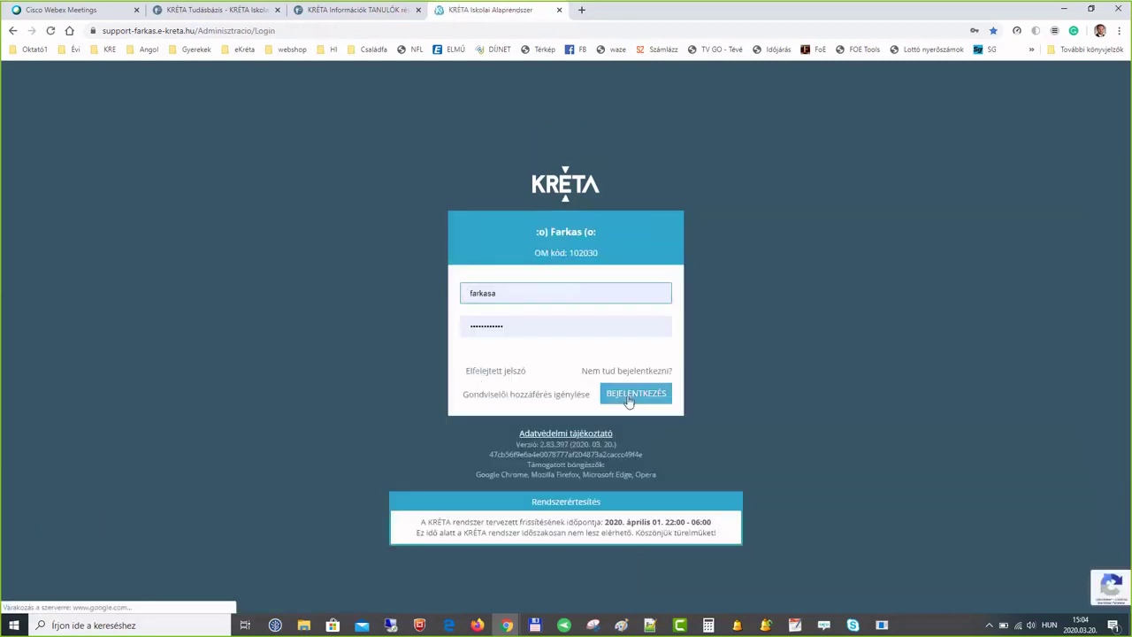
click(633, 398)
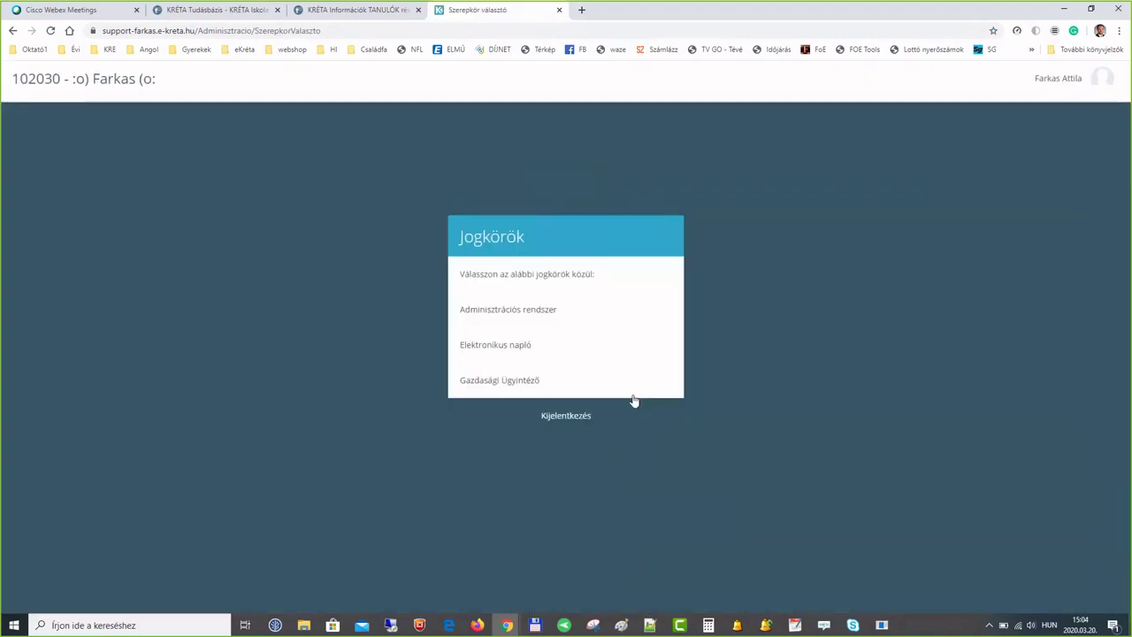
- Enter Elektronikus napló and list class 4.a under Osztályfőnöki feladatok > Osztály tanulói
click(487, 351)
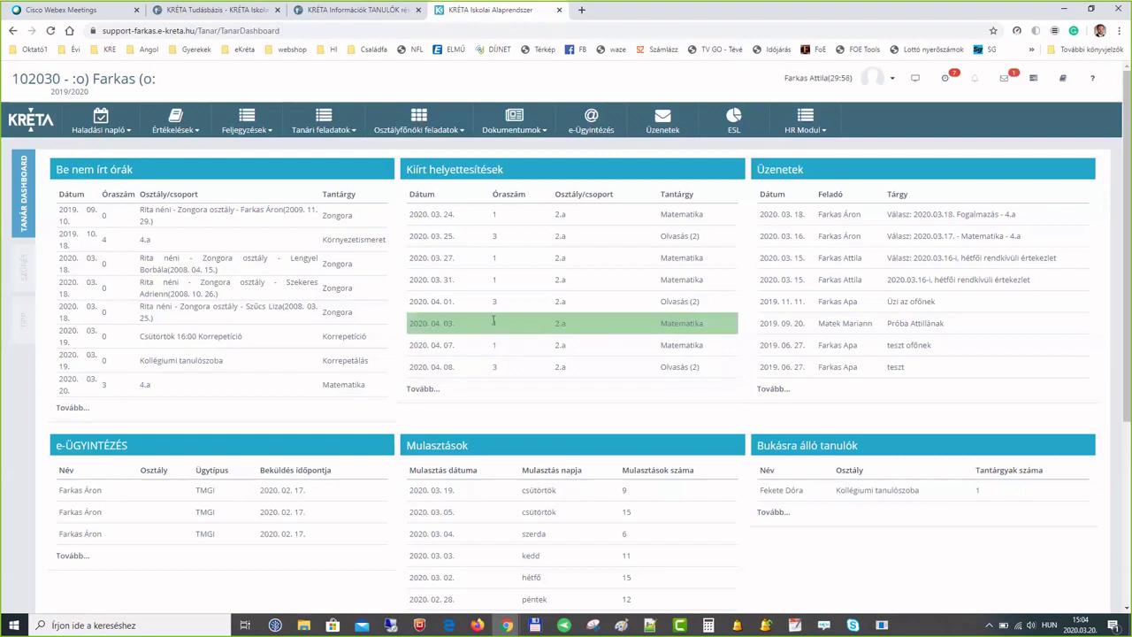
click(427, 130)
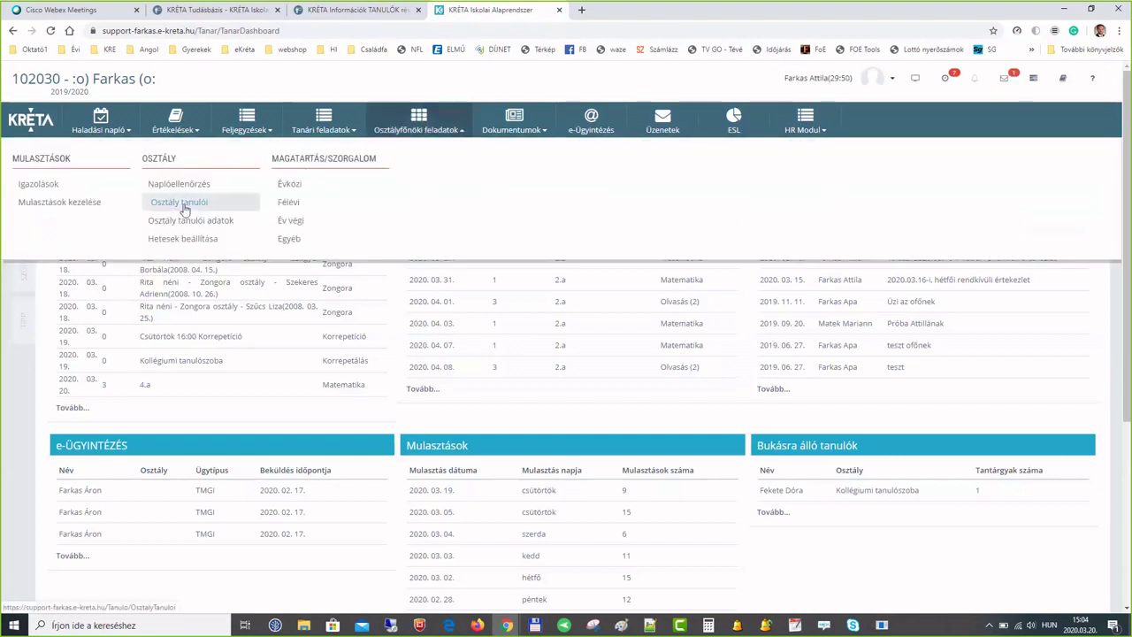
click(181, 202)
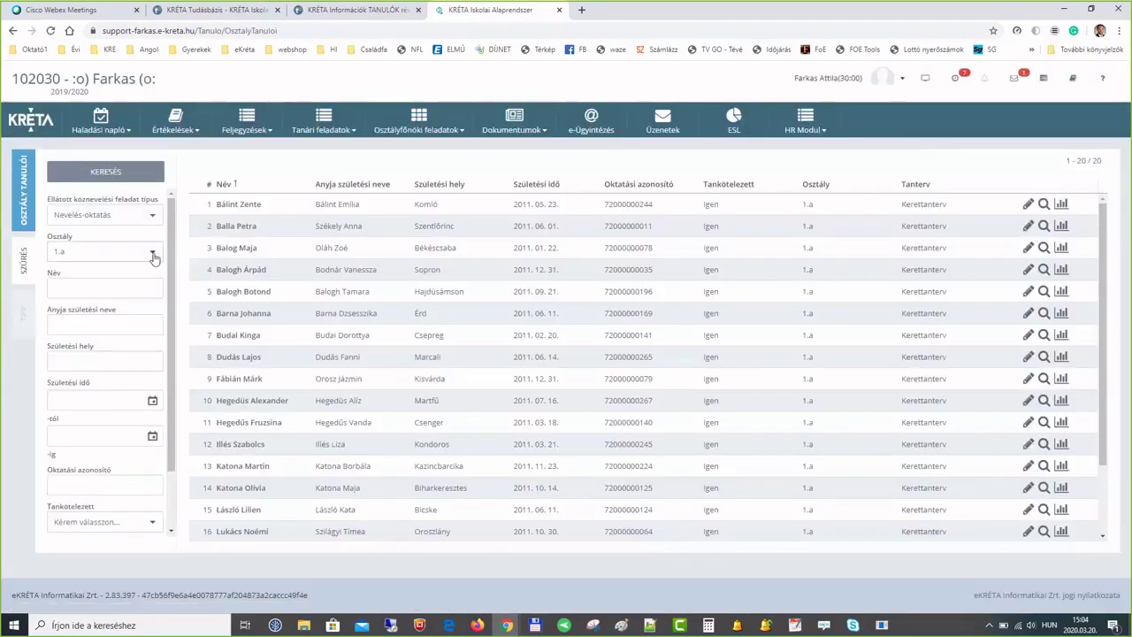
click(151, 252)
scroll(111, 306, down, 3)
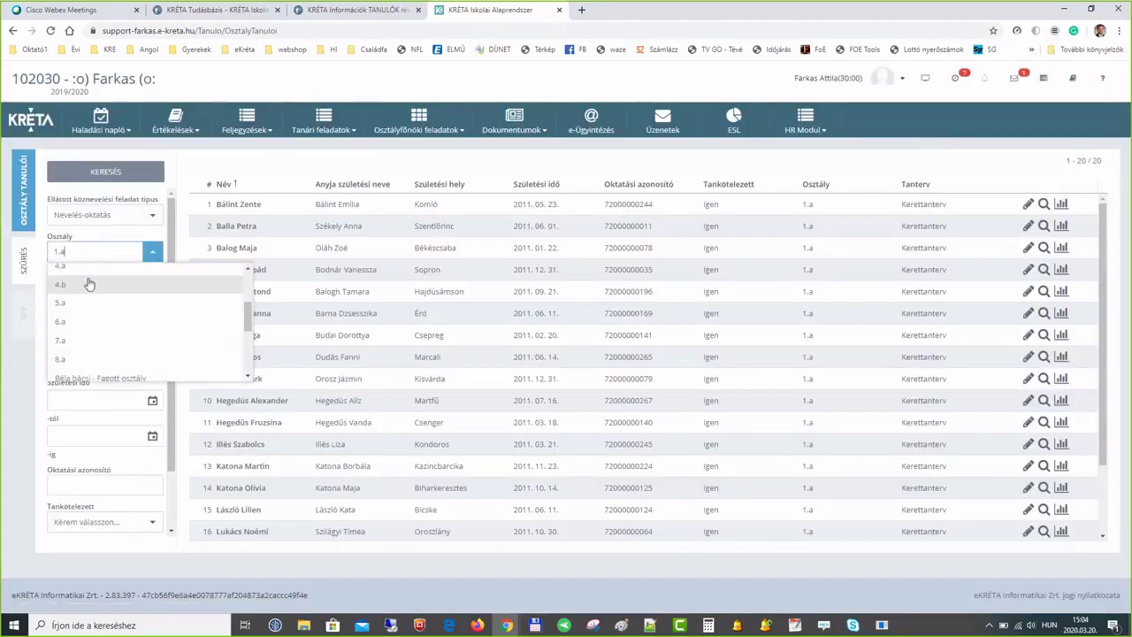
click(79, 266)
click(123, 175)
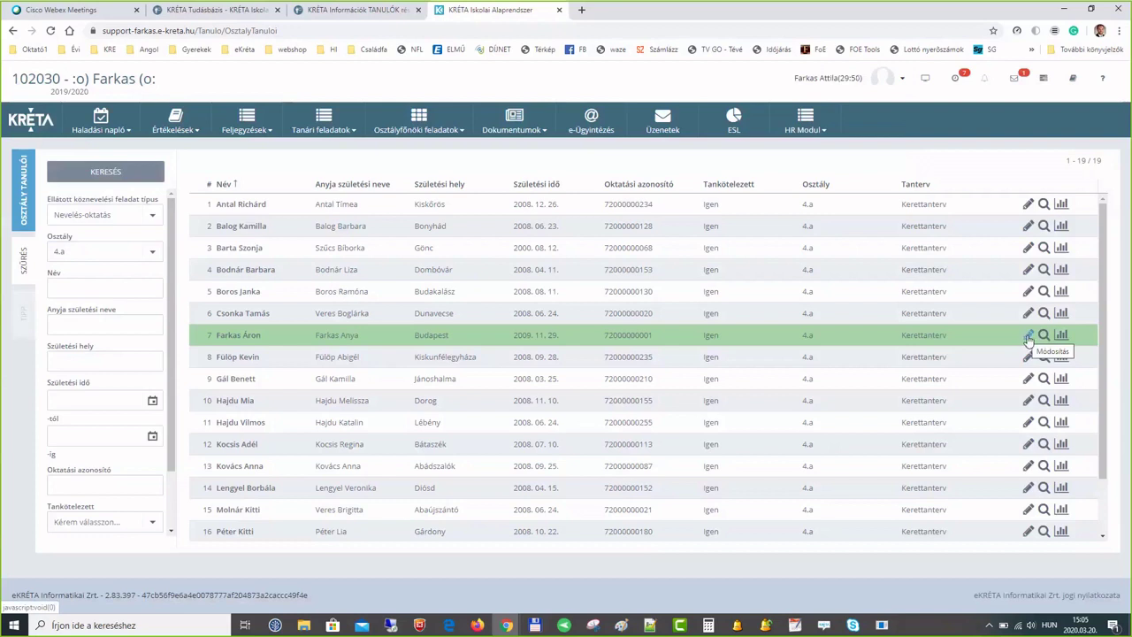
- Edit the seventh student, show the Gondviselő tab and open the third guardian's action menu
click(1028, 336)
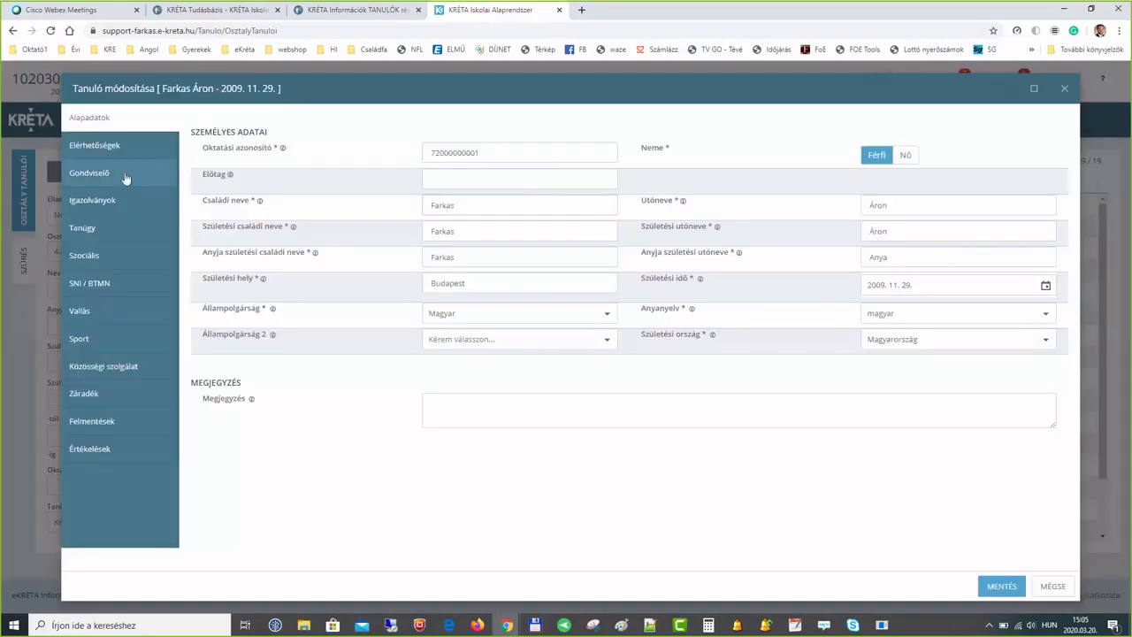
click(125, 178)
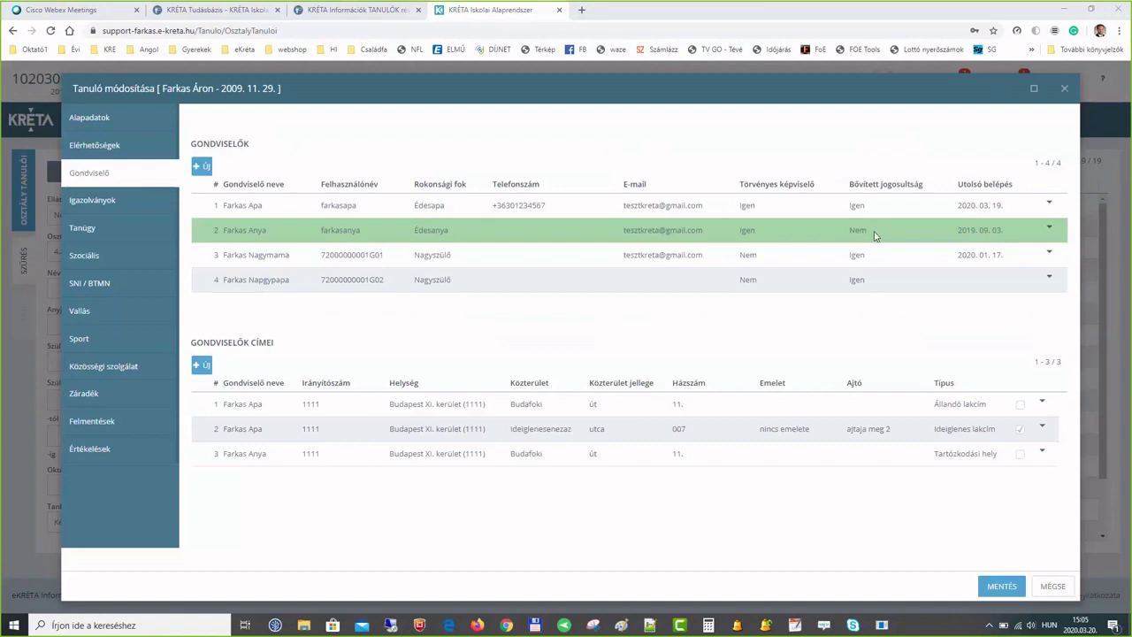
click(1049, 228)
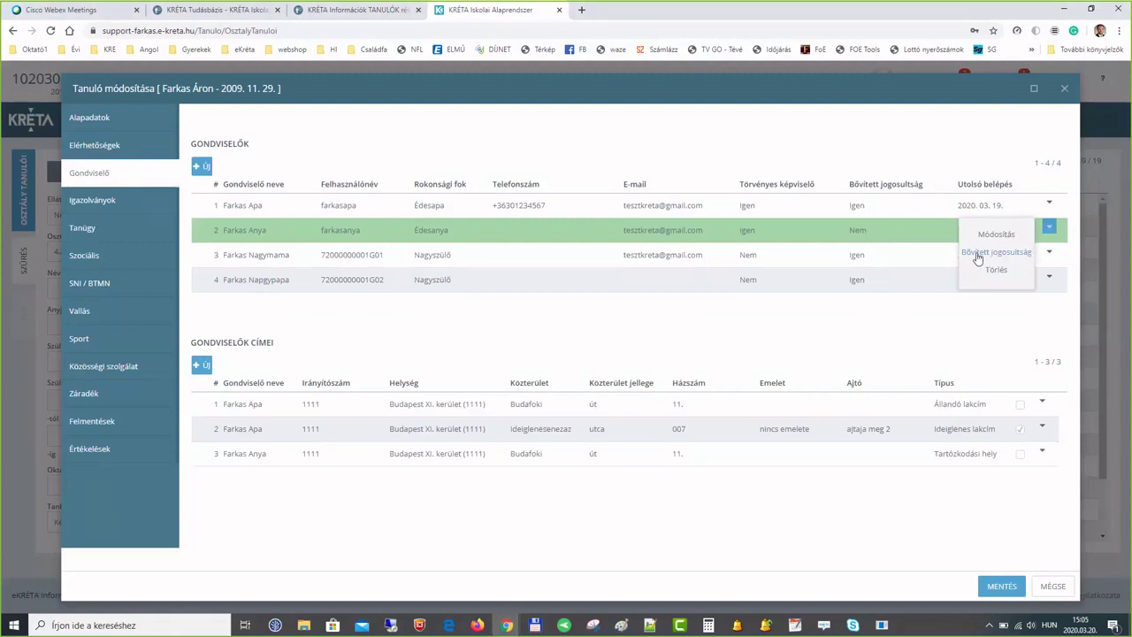
click(967, 318)
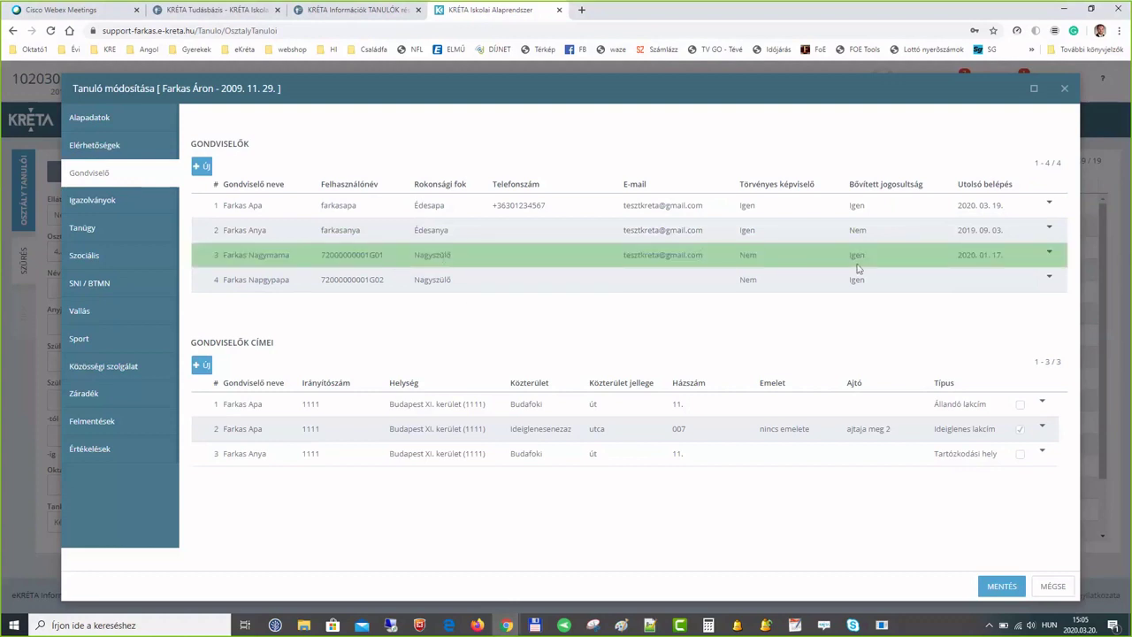
click(1050, 255)
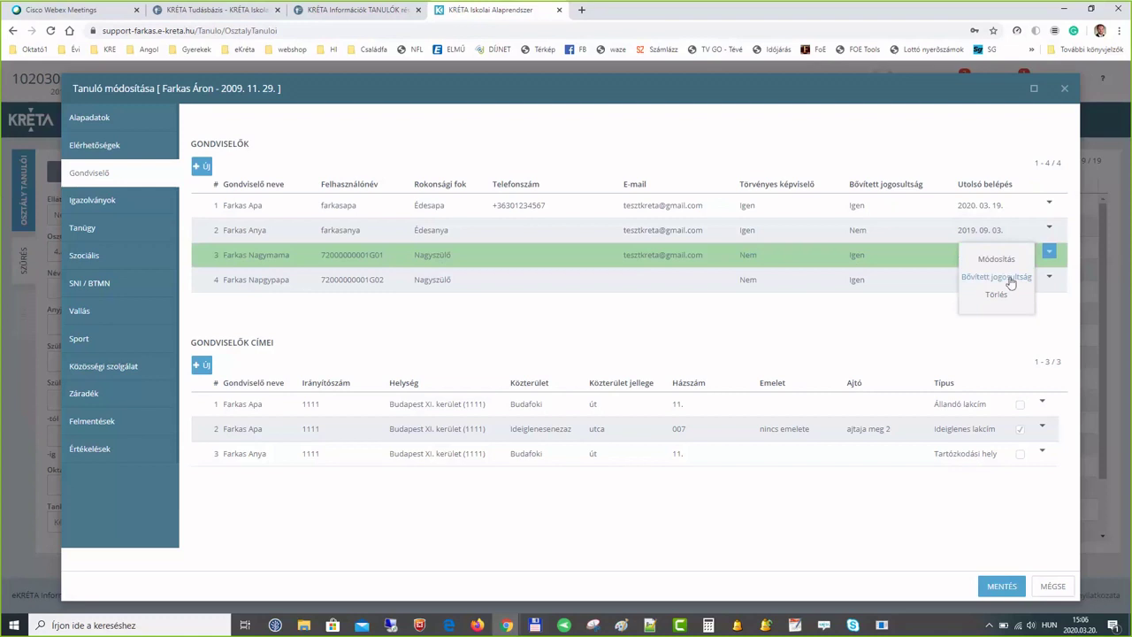
- Generate Bővített jogosultság for the third guardian with both options kept, then dismiss the success notice
click(1011, 279)
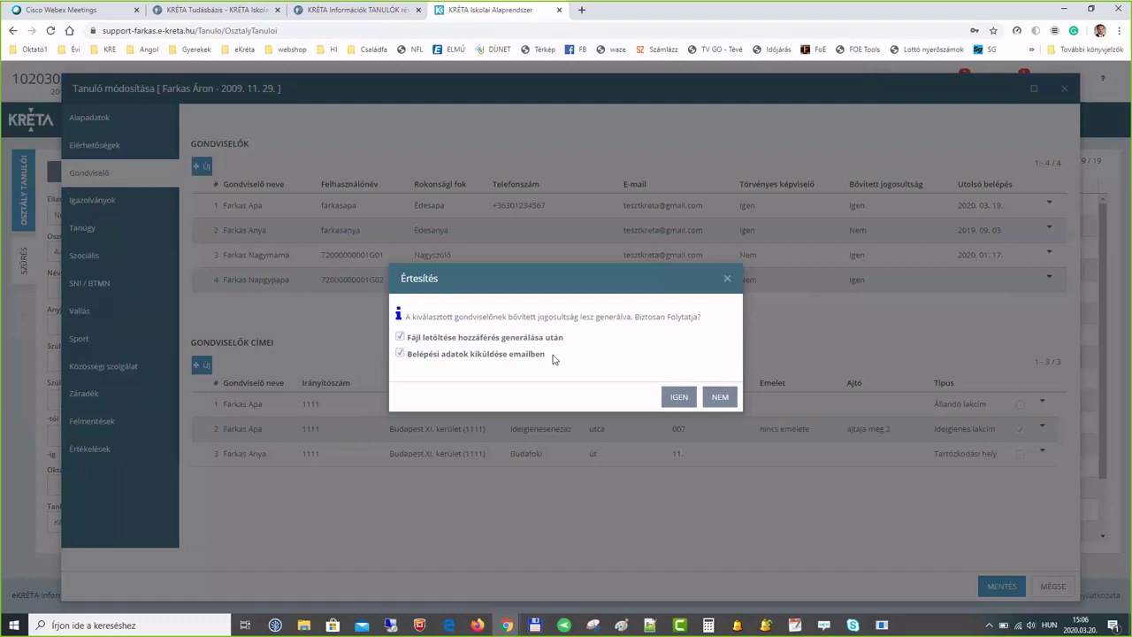
click(675, 398)
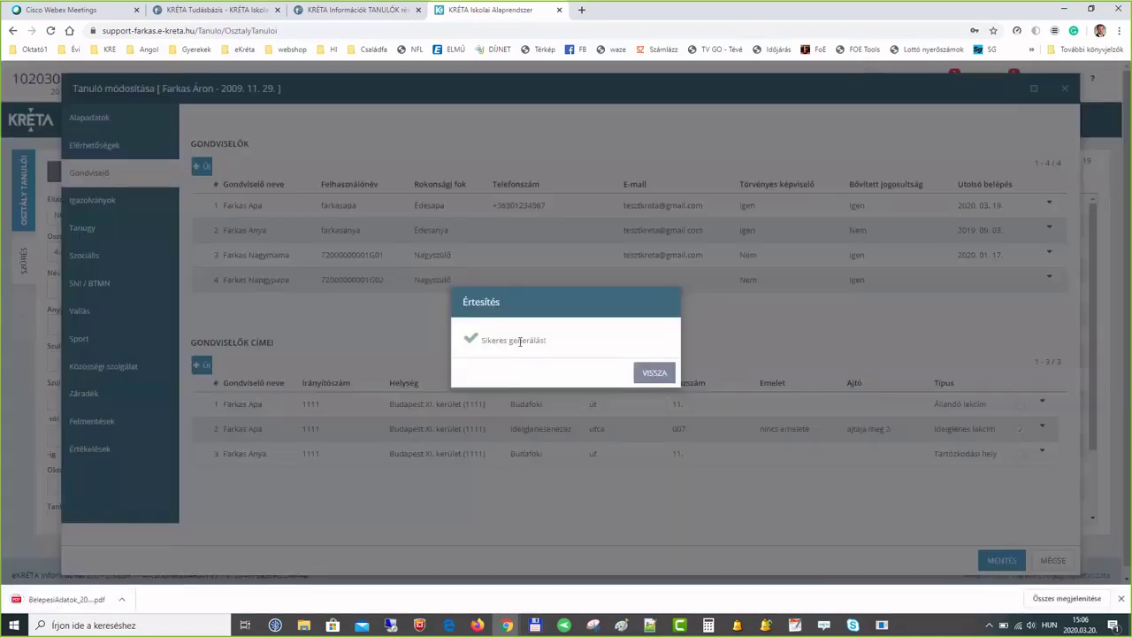
click(655, 373)
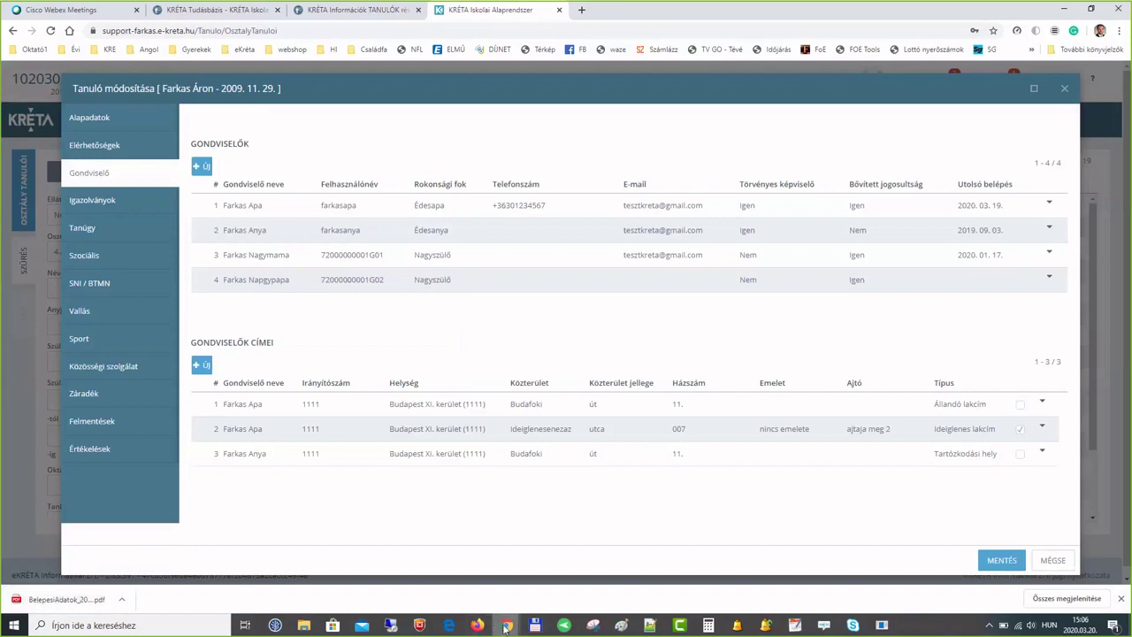
- Read the Értesítés e-mail in Gmail, then return to the KRÉTA student editing window
mouse_move(515, 610)
click(570, 576)
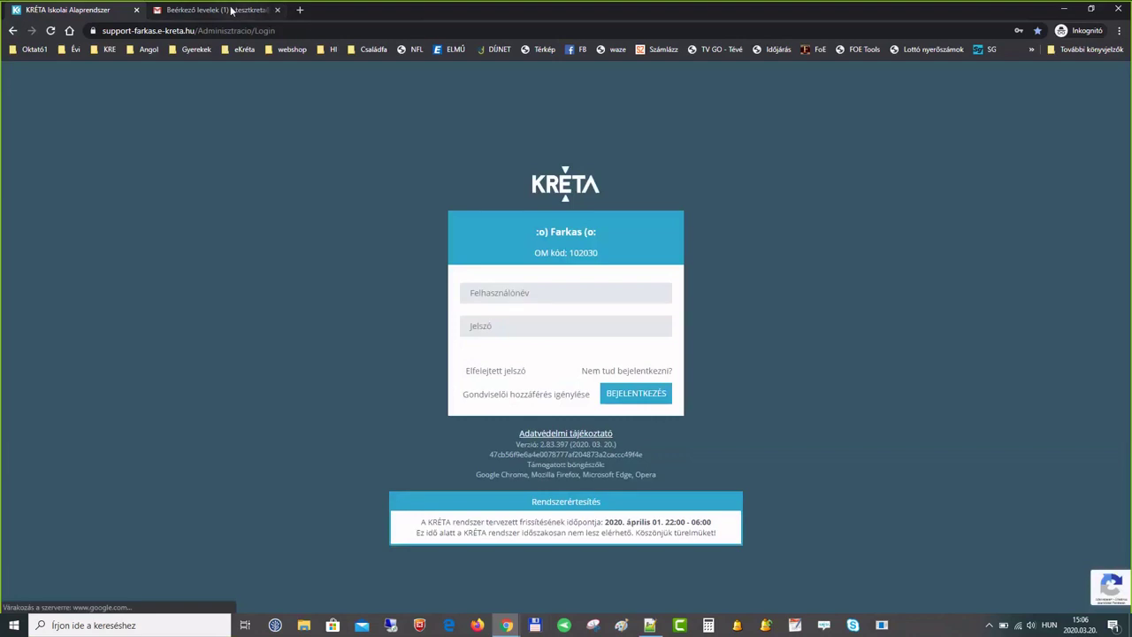
click(231, 9)
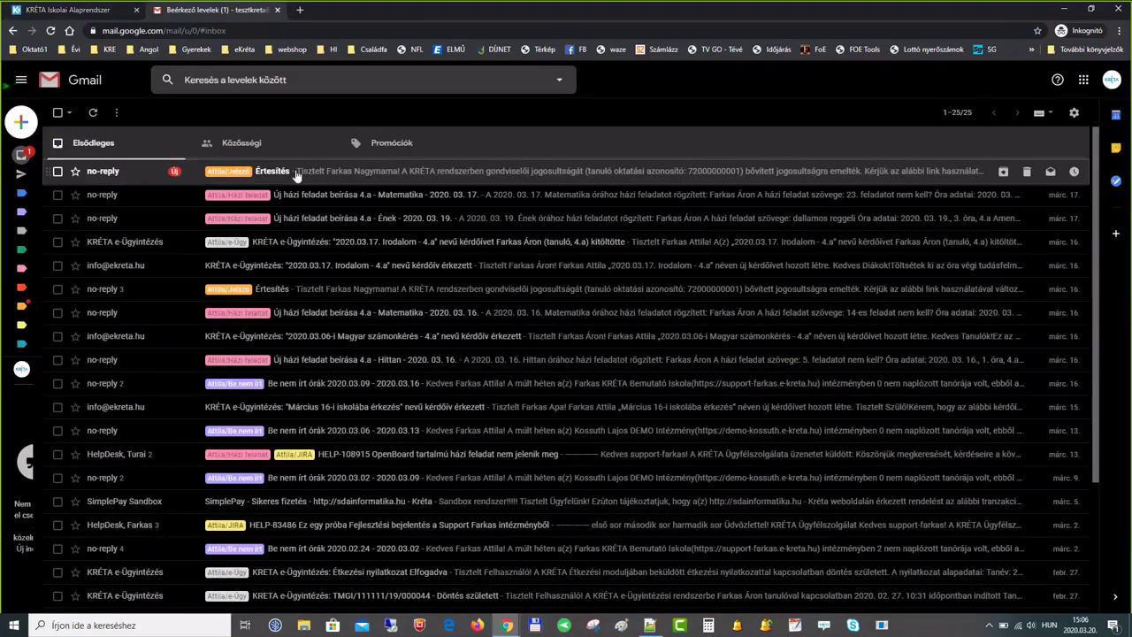
click(345, 176)
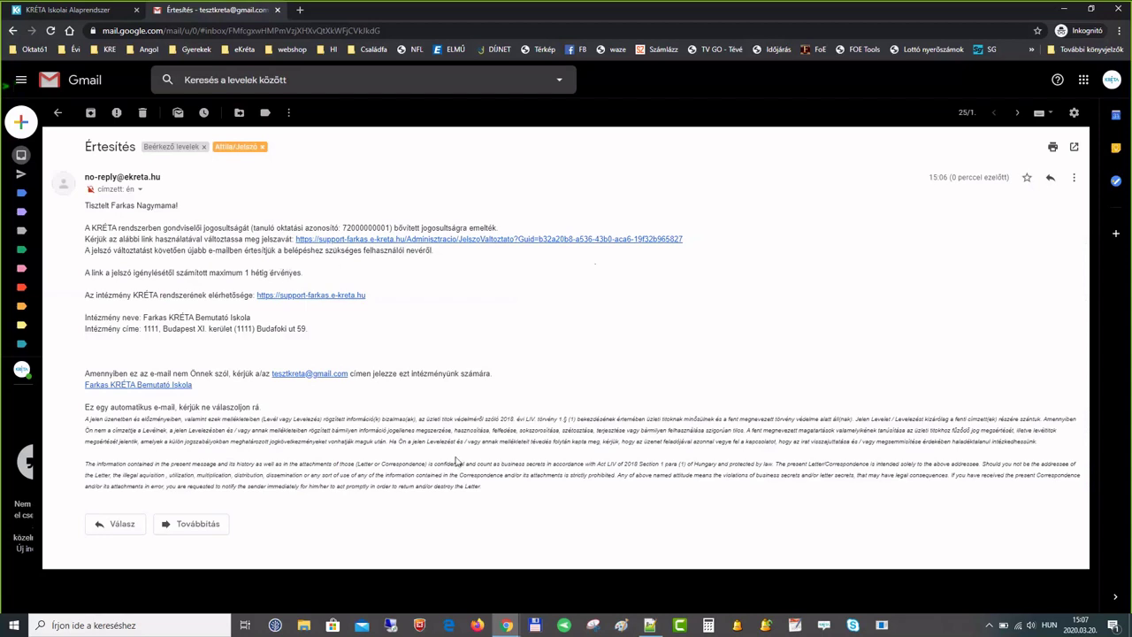
click(508, 626)
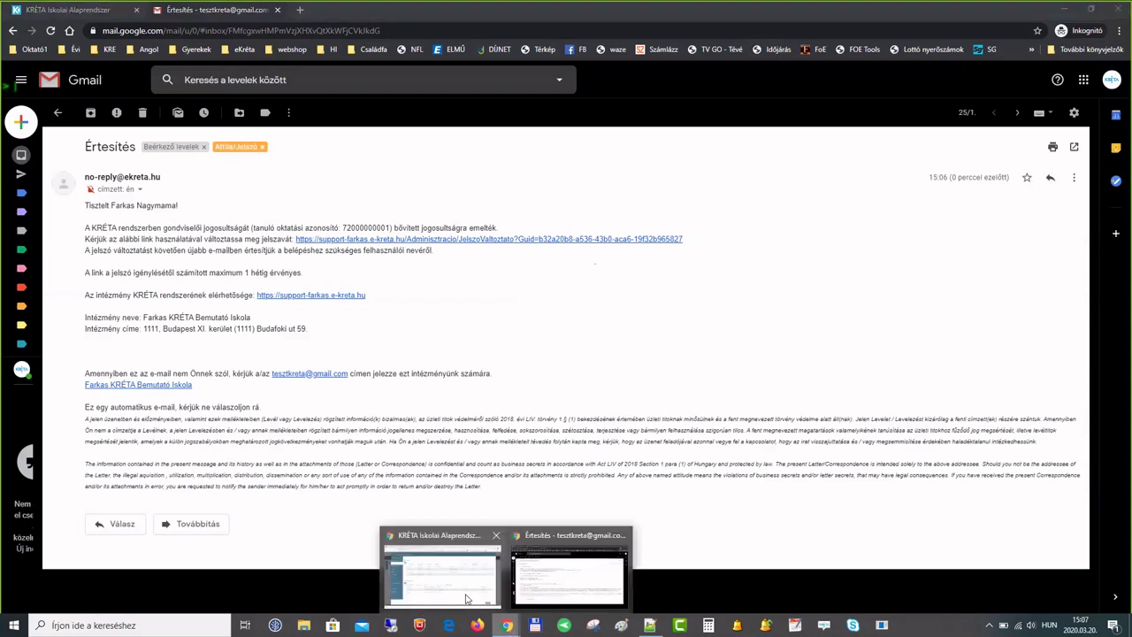
click(467, 600)
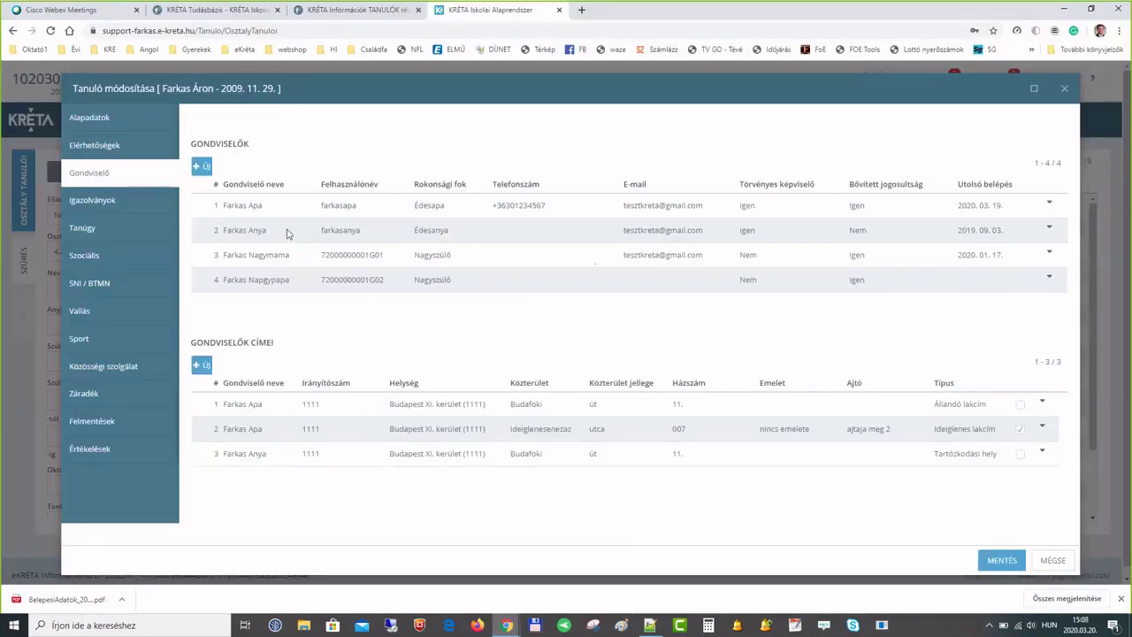
- Add a new guardian with the guardian's name and relationship Testvér, and save it
click(206, 168)
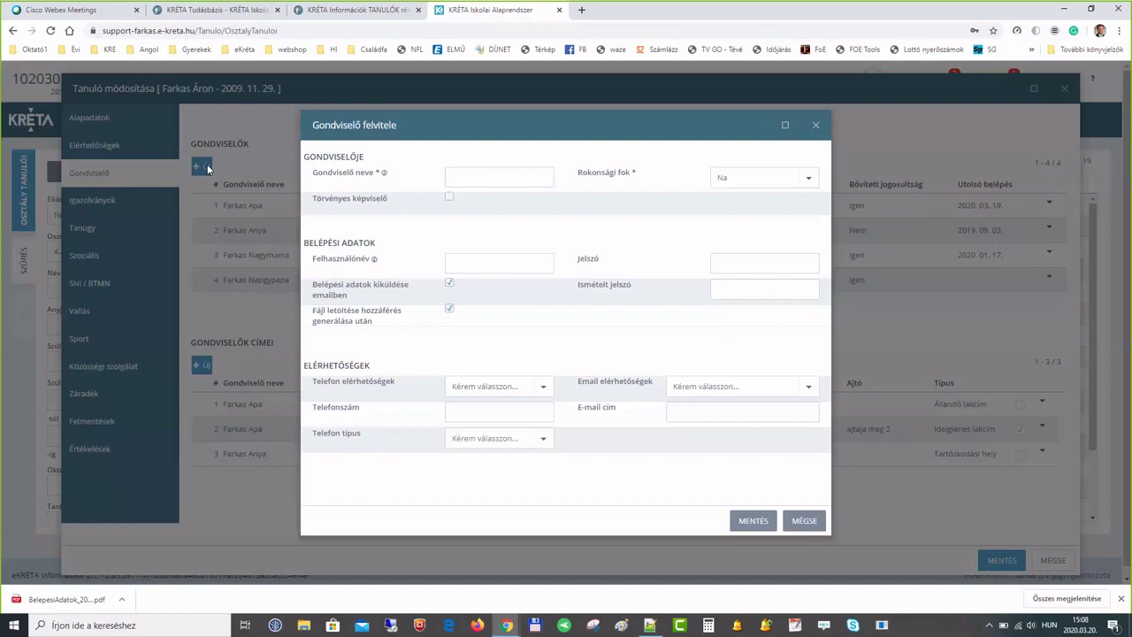
click(458, 175)
text(Farkas Testvér)
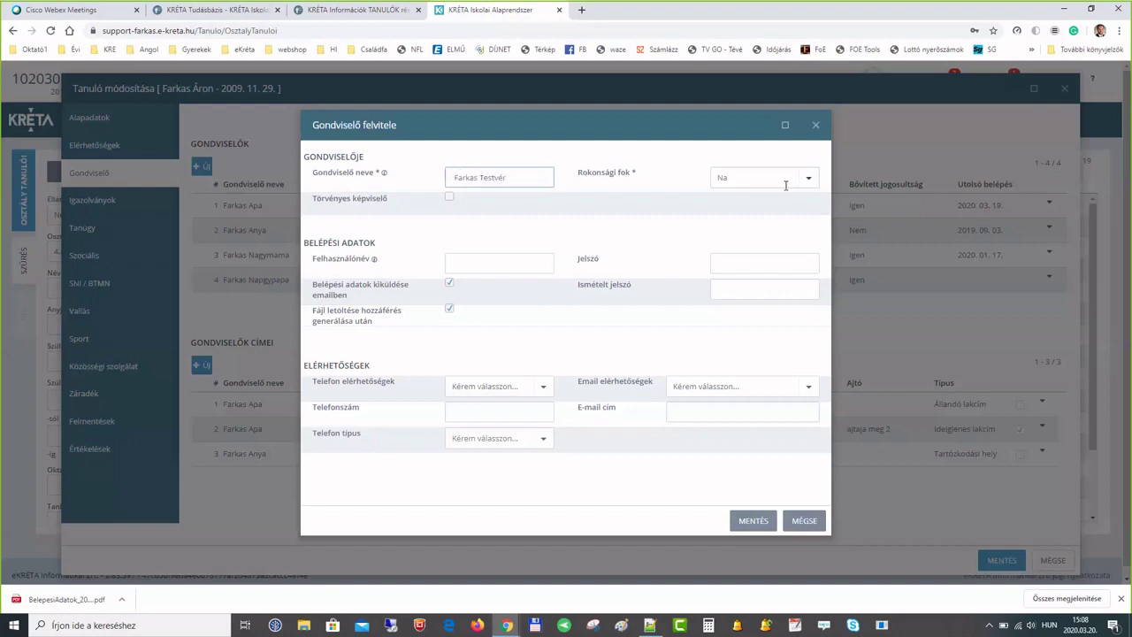
click(807, 182)
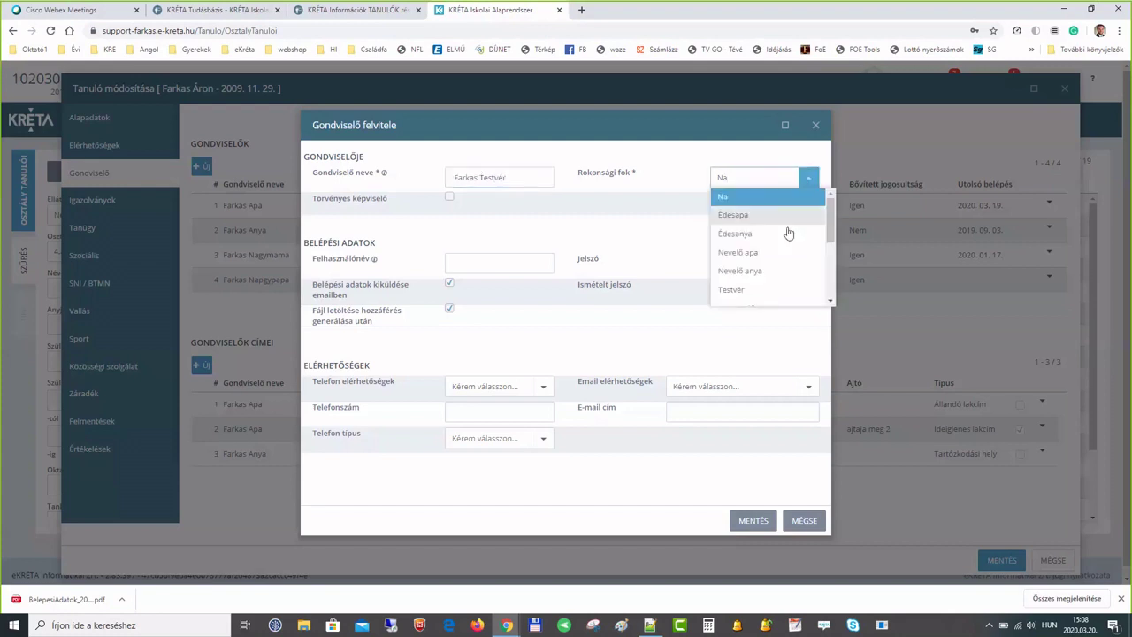
click(748, 290)
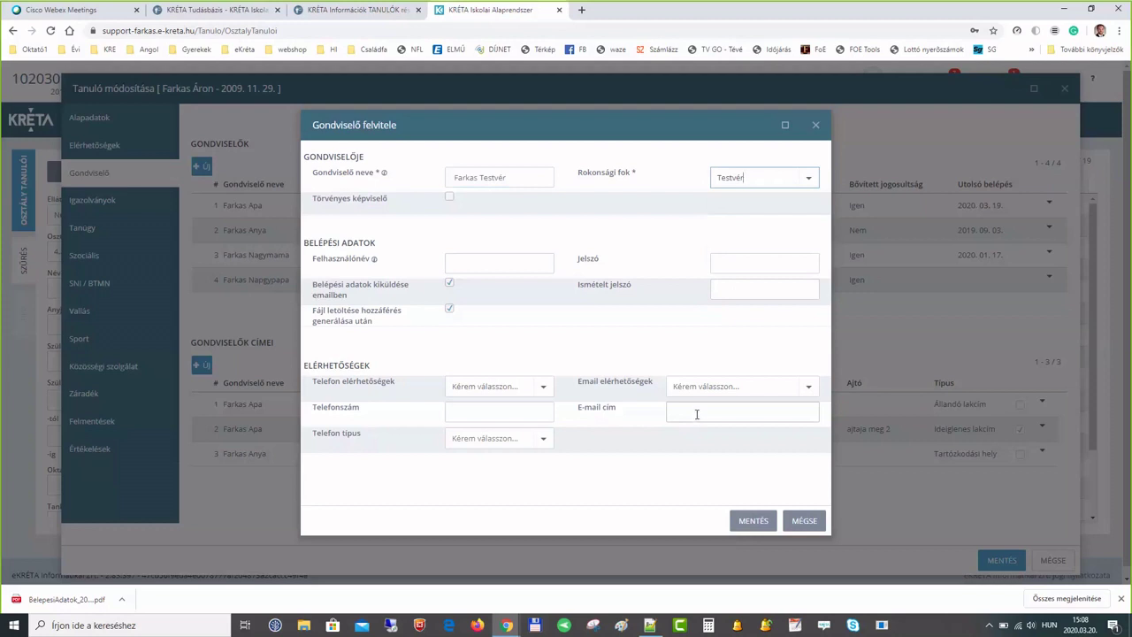
click(743, 521)
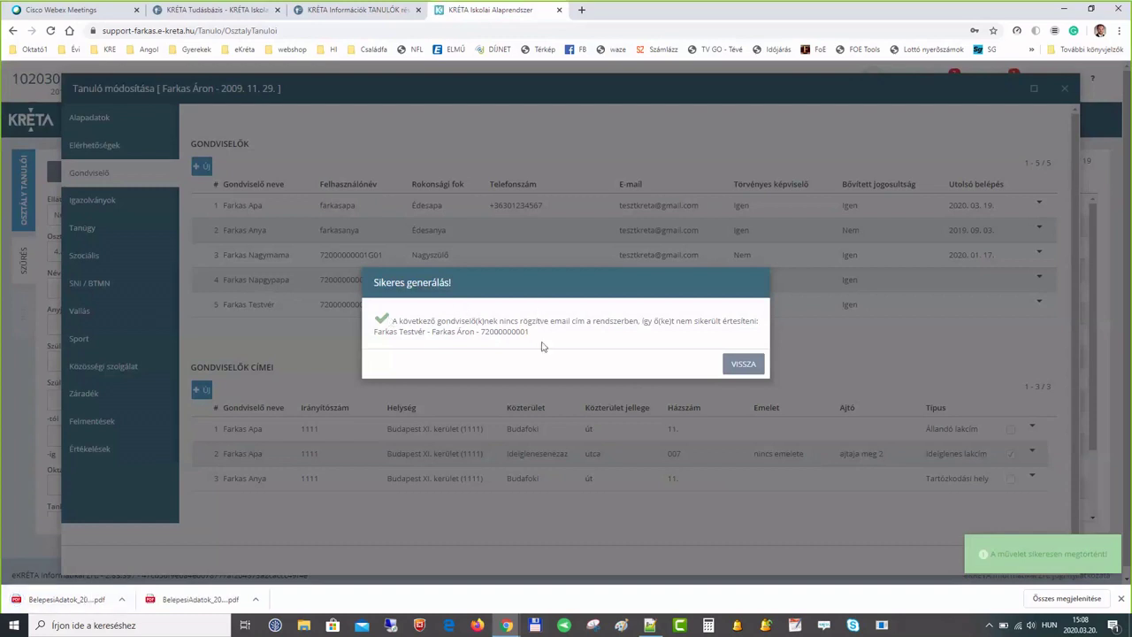
- Highlight the 'nincs rögzítve email cím' note in the Sikeres generálás! notice, then dismiss it
drag(499, 322, 589, 322)
click(590, 324)
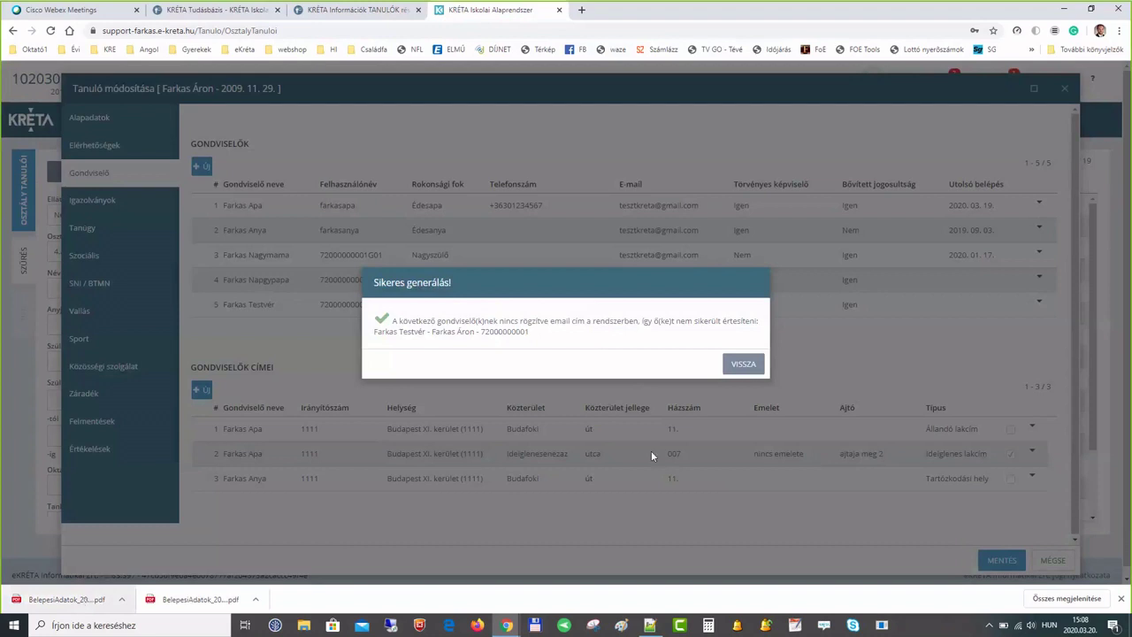
click(743, 366)
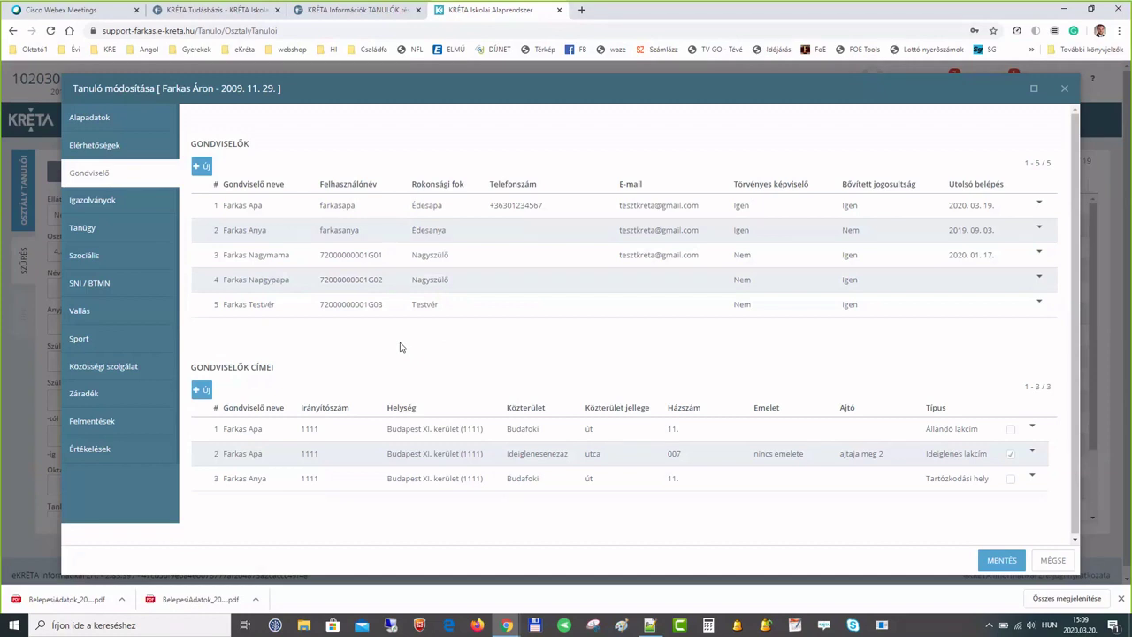
- Close the Tanuló módosítása window with MÉGSE after checking the five listed guardians
click(1053, 560)
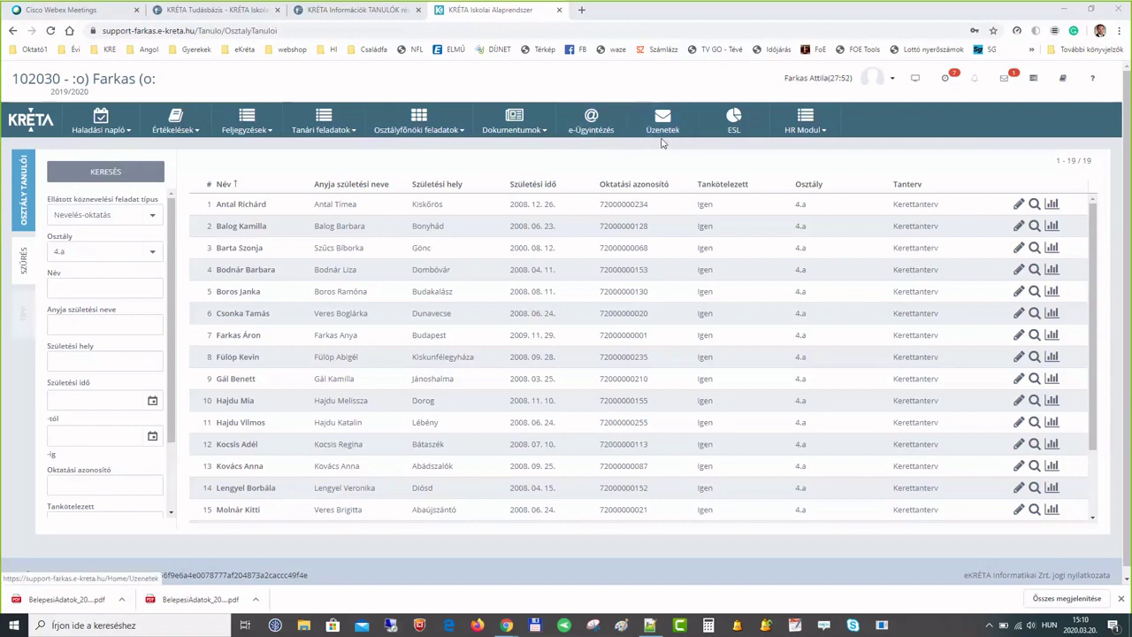
- Open the e-Ügyintézés module from the top menu bar to see the in-progress cases
click(593, 122)
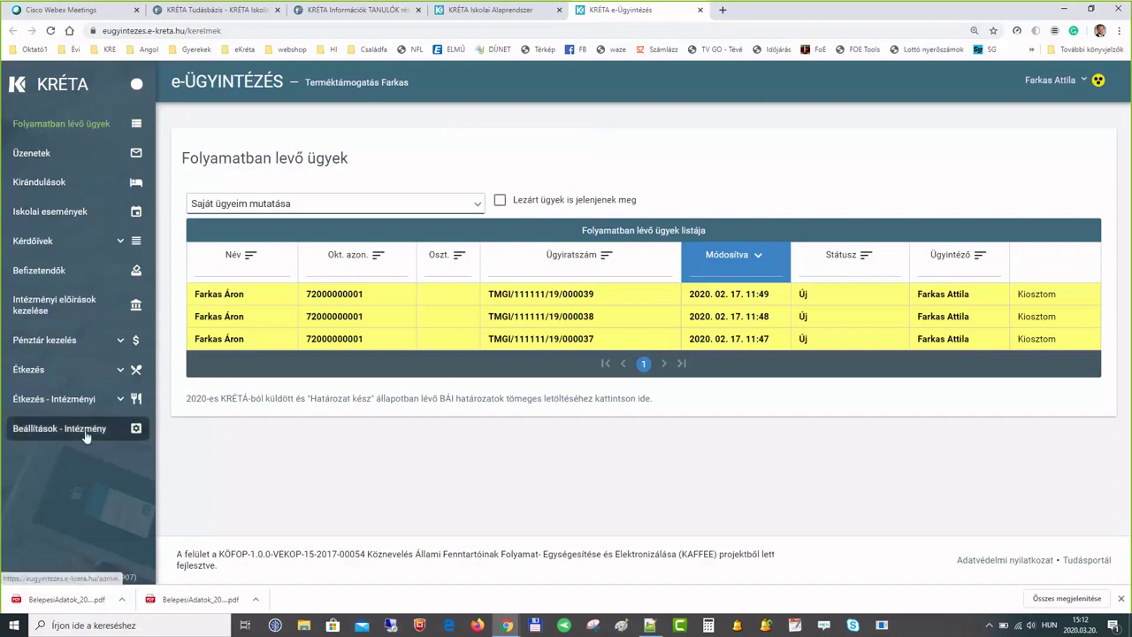
- Open the institution Beállítások page and switch to its Üzenetek messaging settings tab
click(86, 436)
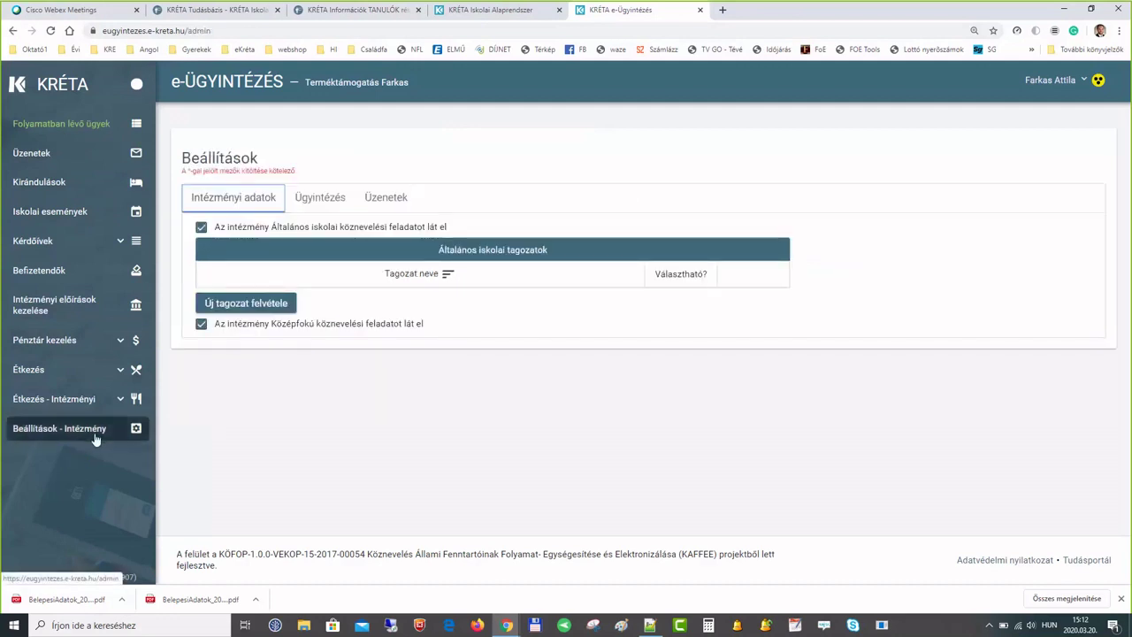
click(320, 197)
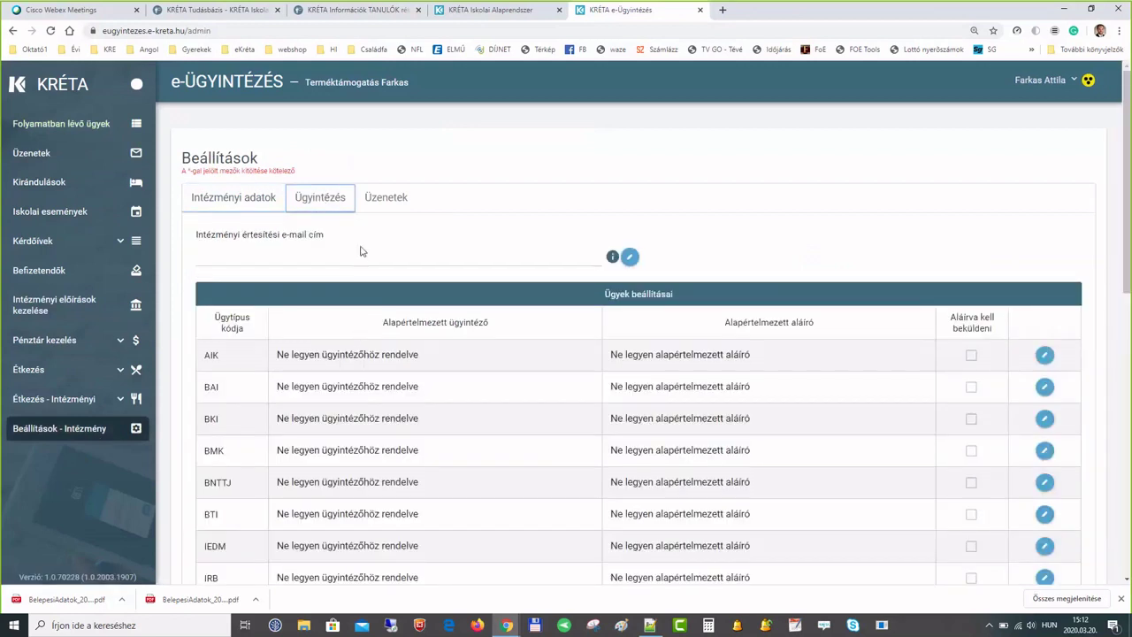
click(386, 198)
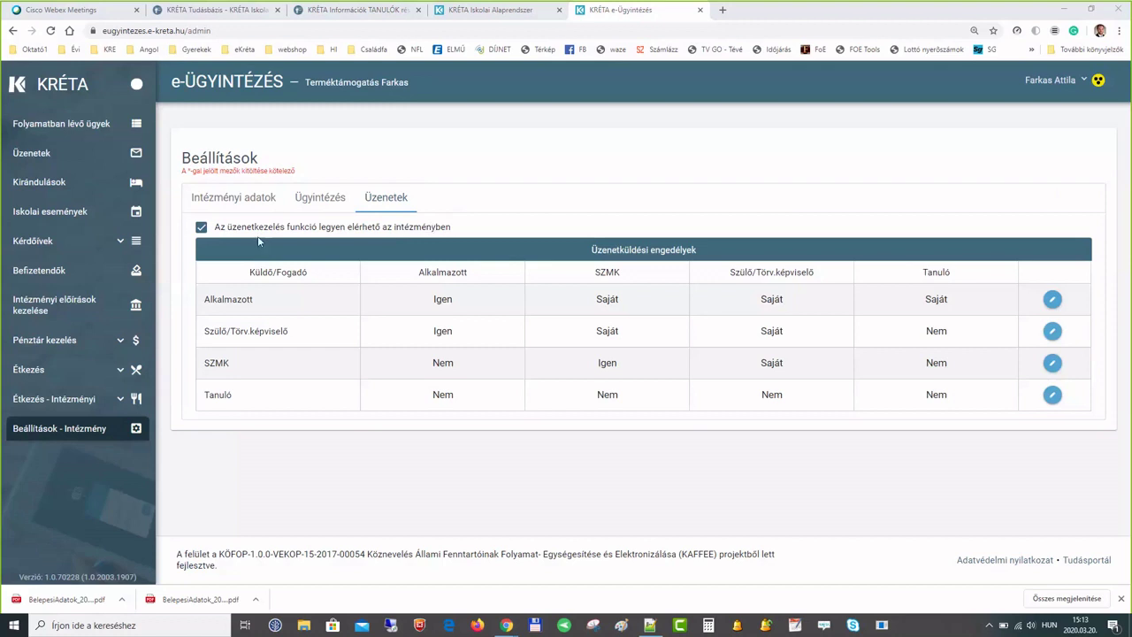
- Toggle 'Az üzenetkezelés funkció legyen elérhető' off and on, then make the Alkalmazott row editable
click(201, 228)
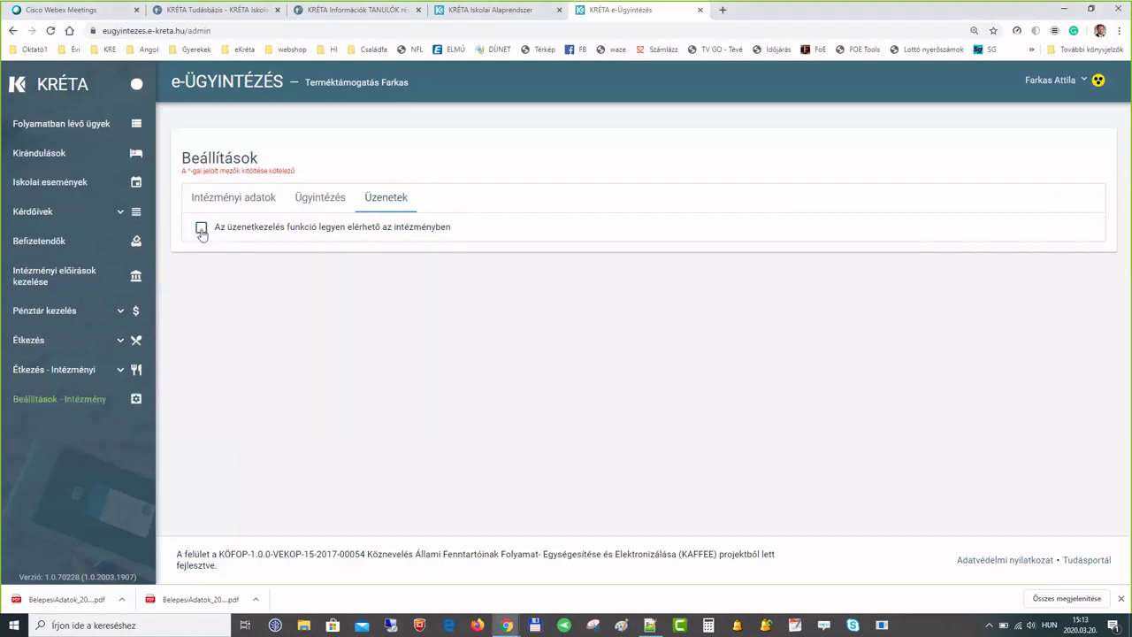
click(200, 228)
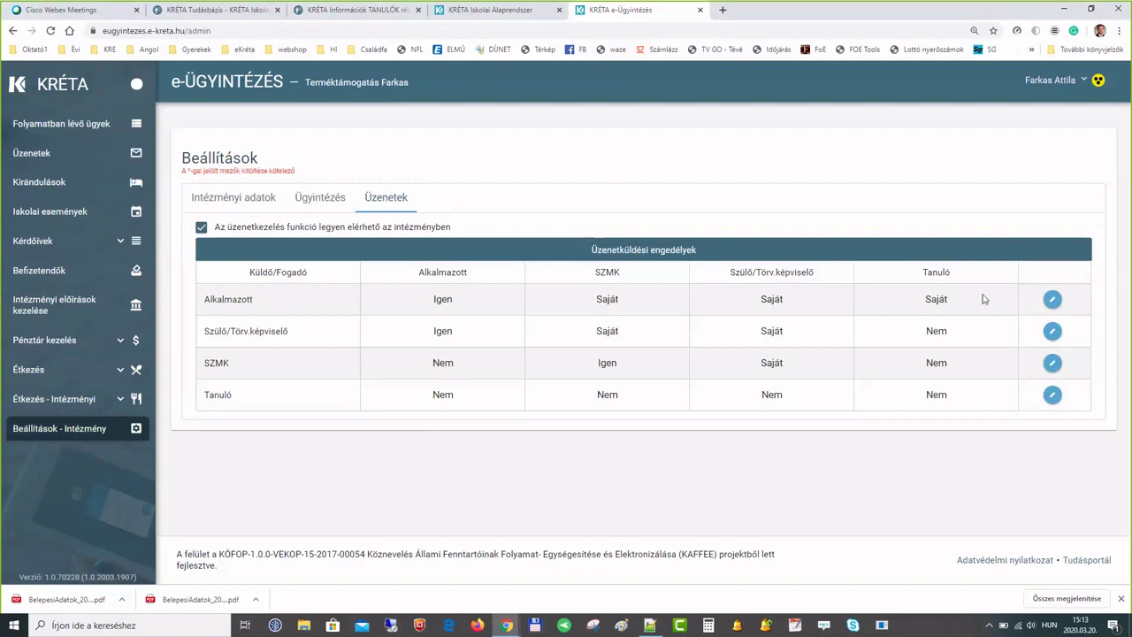
click(1053, 300)
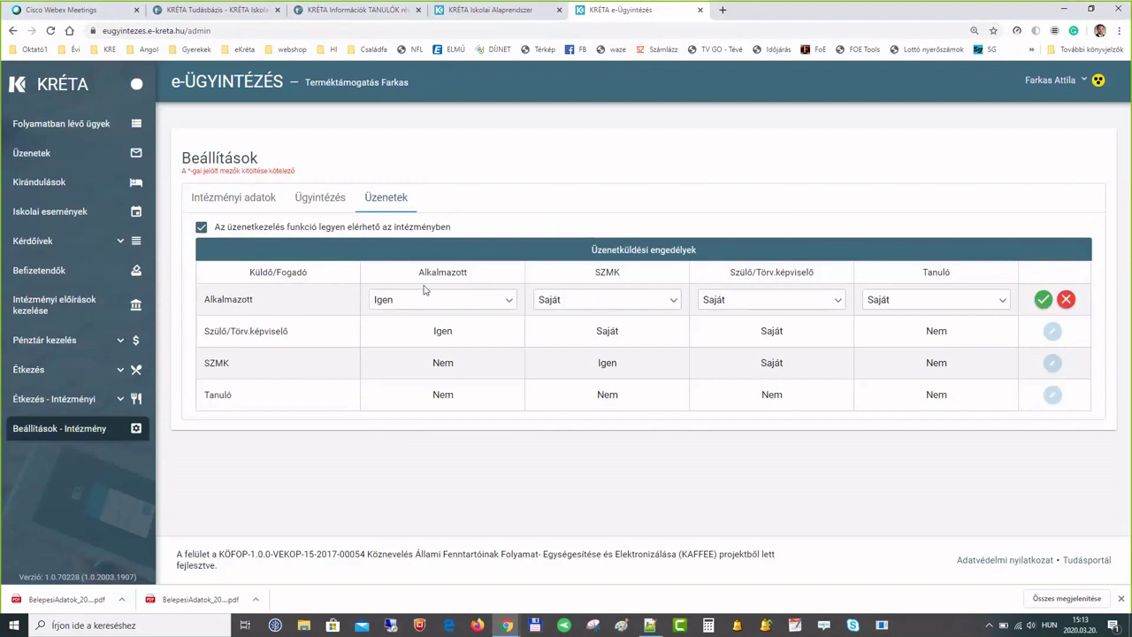
- Keep Alkalmazott-to-Szülő messaging at Saját, save the row, and go to the Üzenetek inbox
click(836, 303)
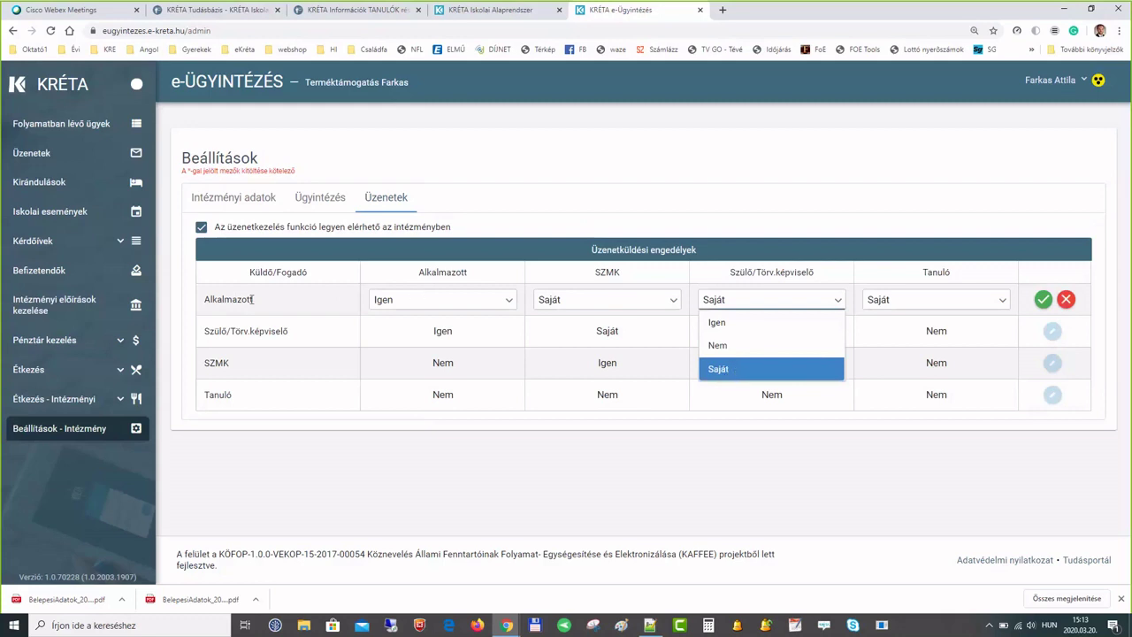
click(723, 377)
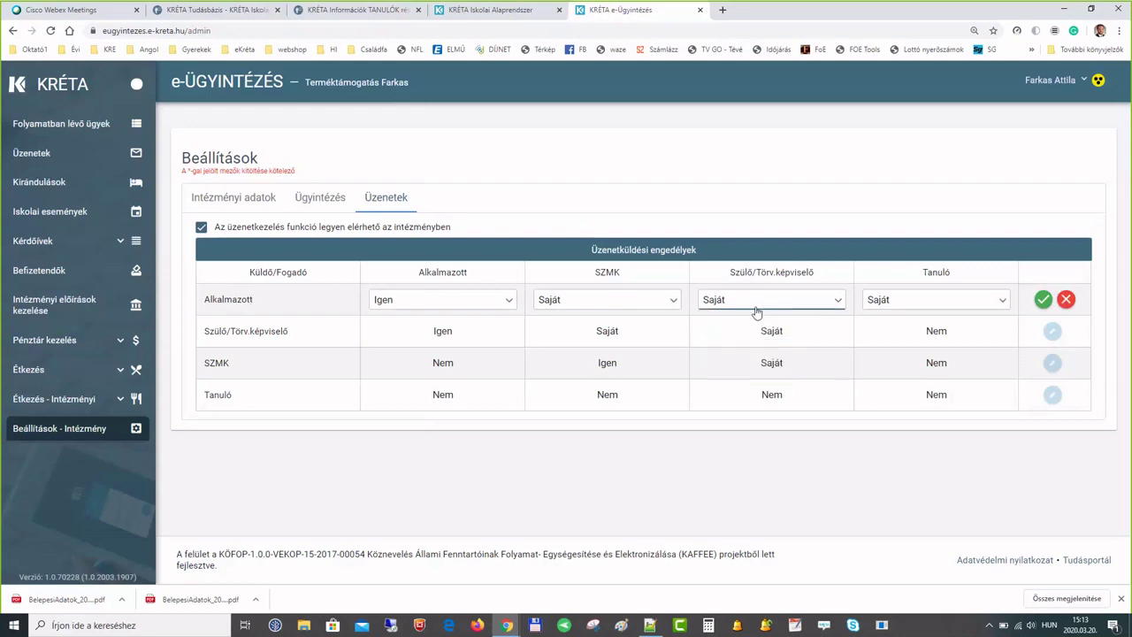
click(837, 302)
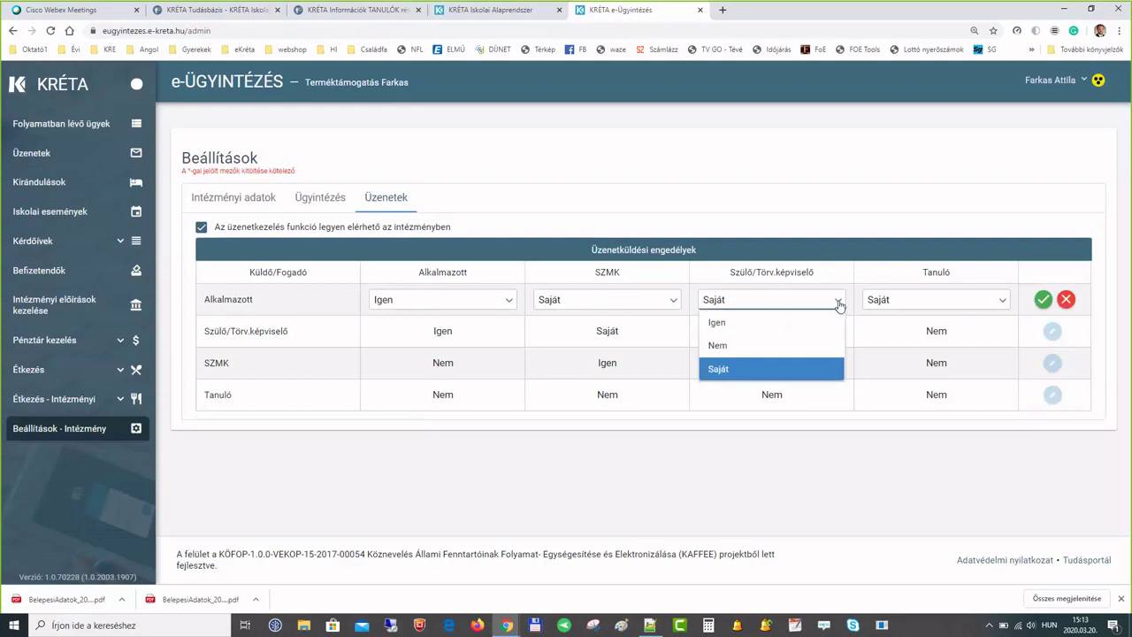
click(841, 253)
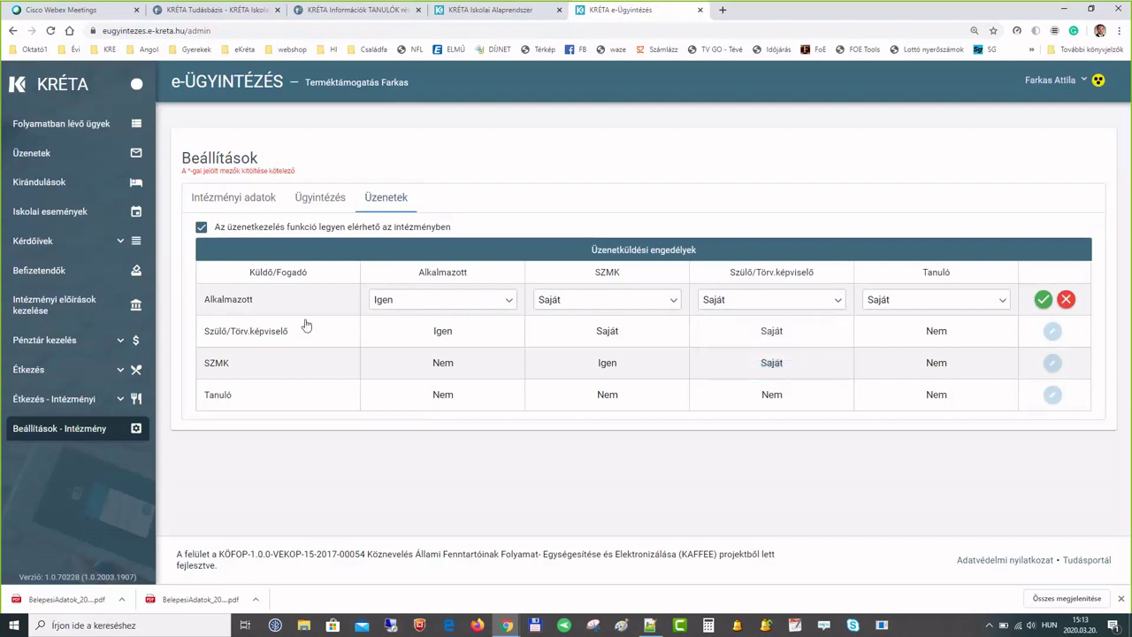
click(1043, 299)
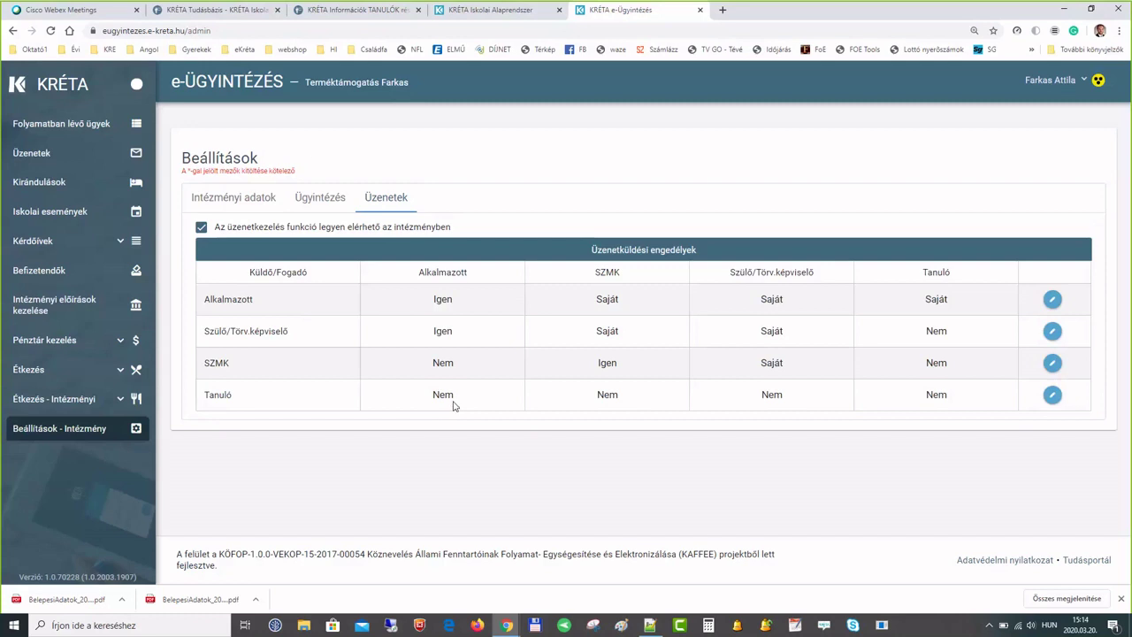
click(76, 158)
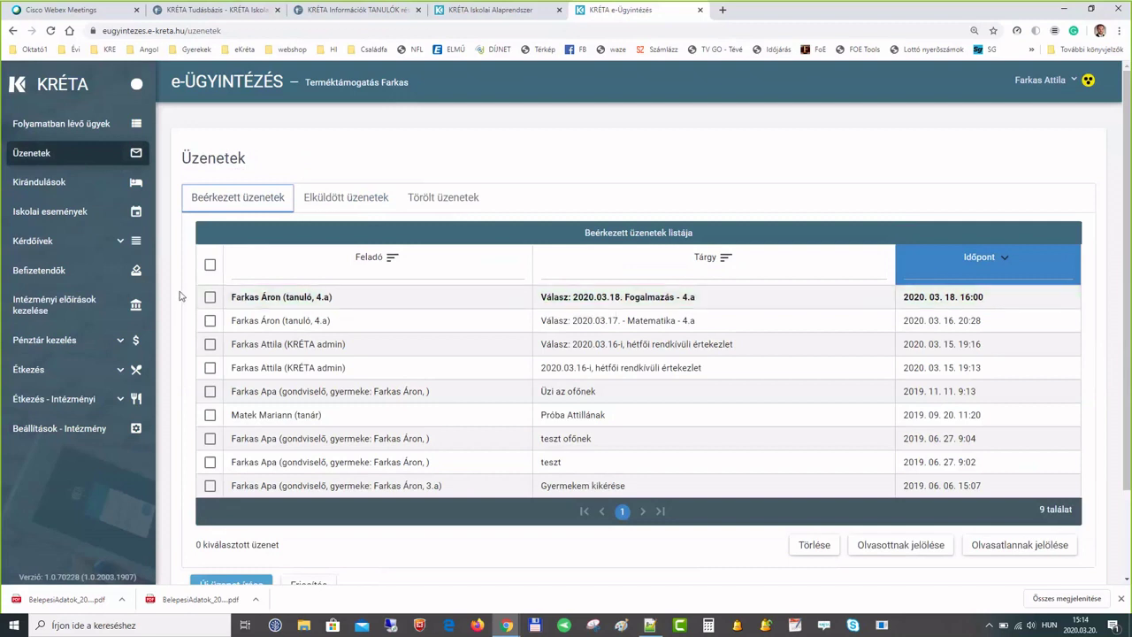
- Start a new message with 'Új üzenet írása' and open the Címzettek hozzáadása picker
scroll(187, 308, down, 1)
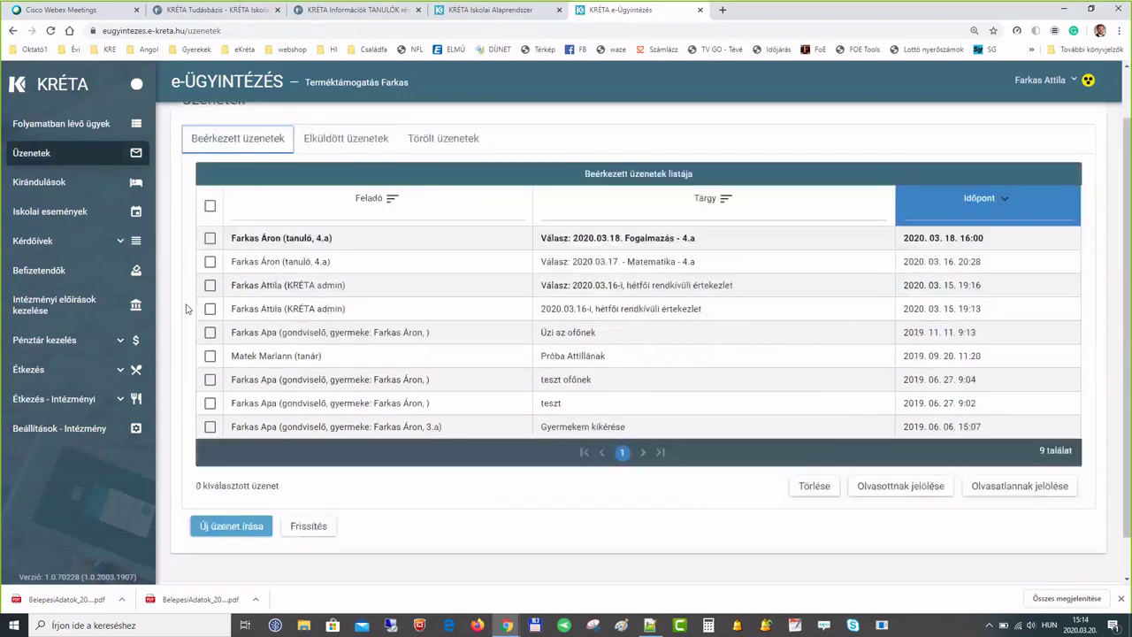
click(227, 533)
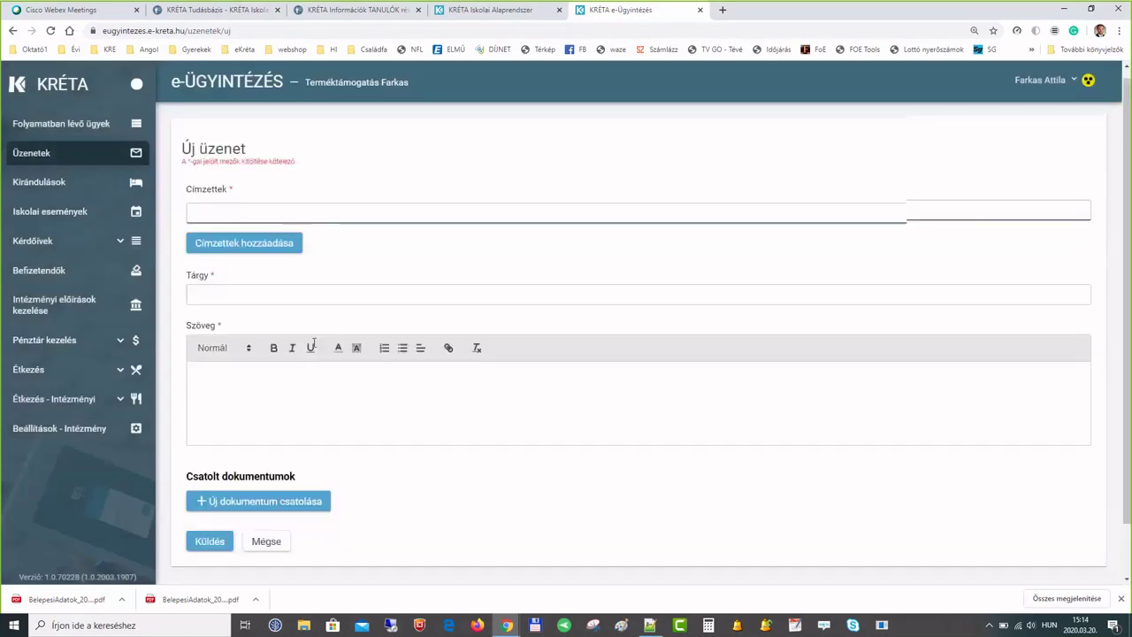
click(254, 251)
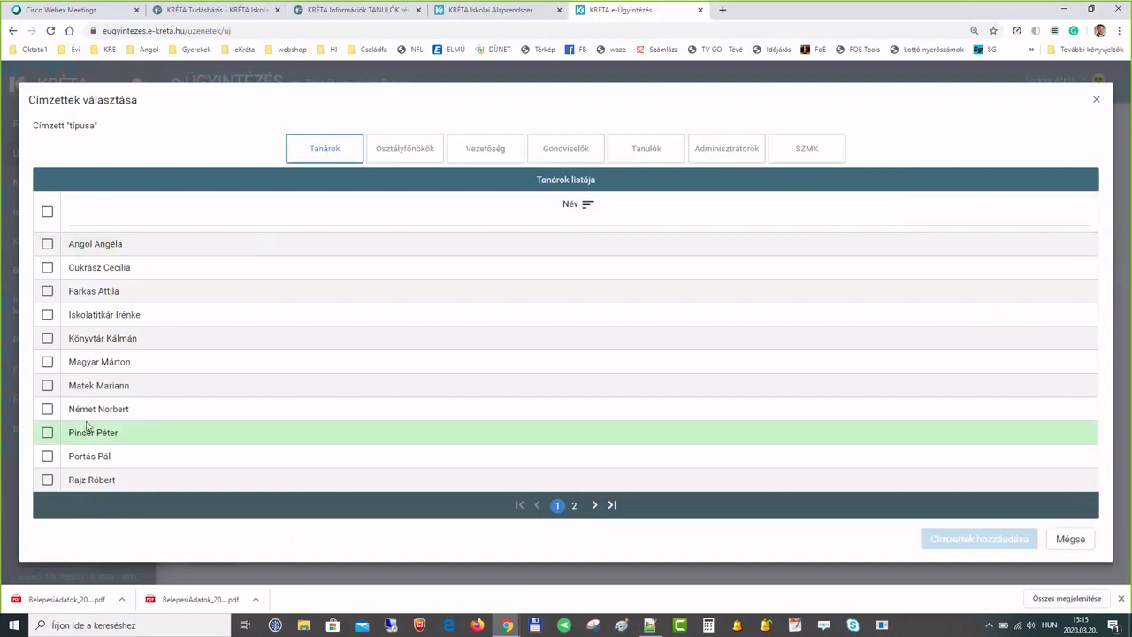
- Select and deselect all Tanárok recipients, then move to the Gondviselők recipient type
click(47, 212)
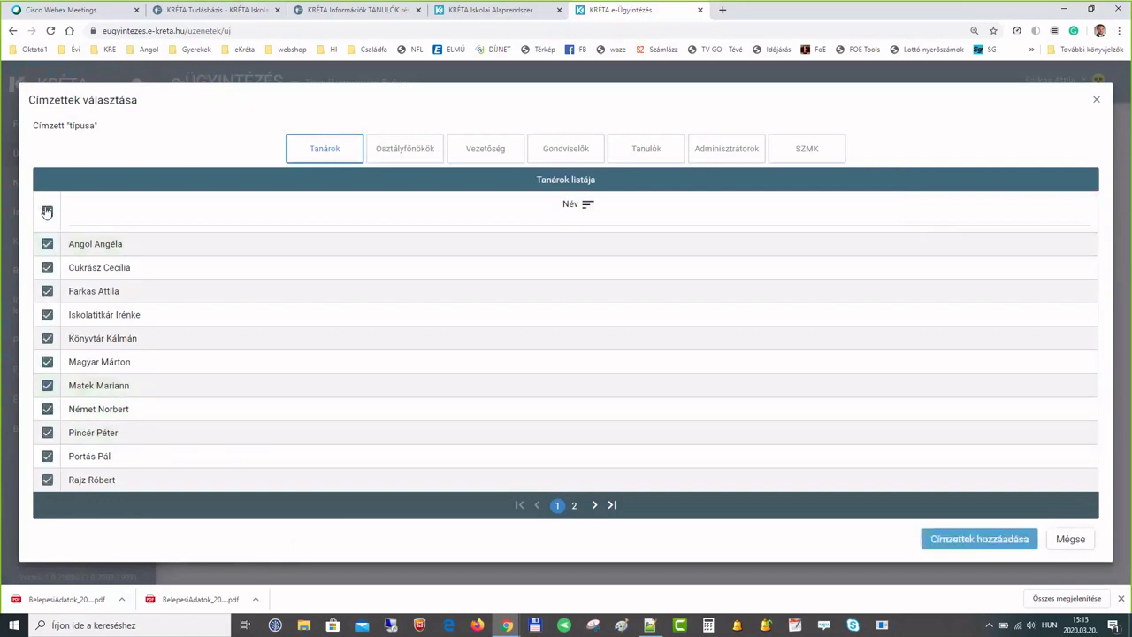
click(47, 211)
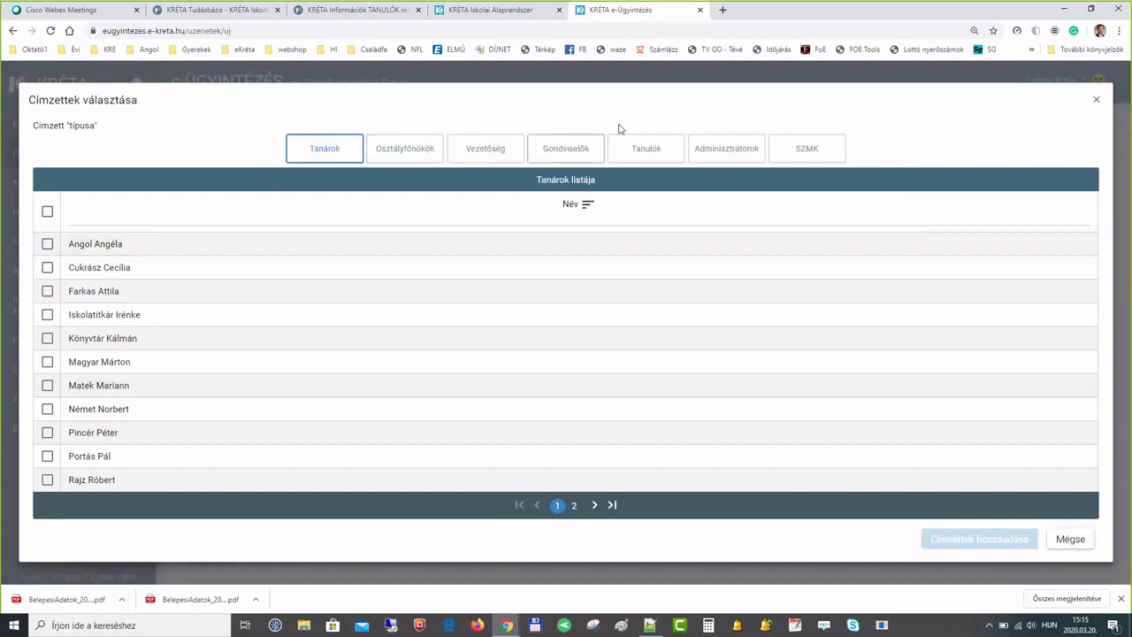
click(578, 151)
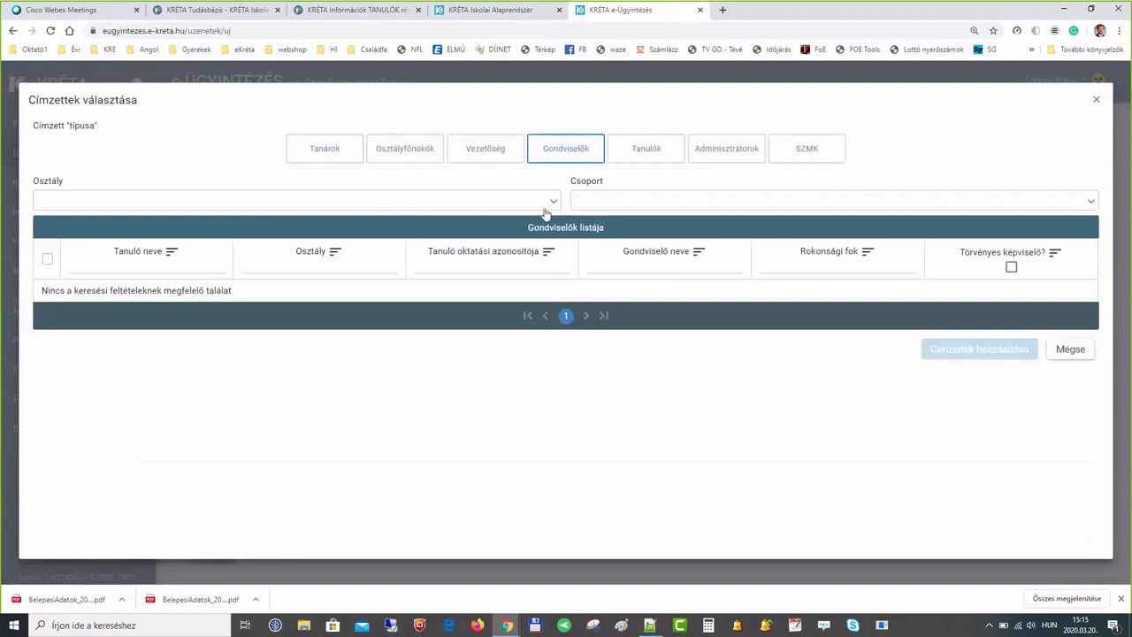
- Add all students of class 4.a as message recipients from the Tanulók tab
click(554, 202)
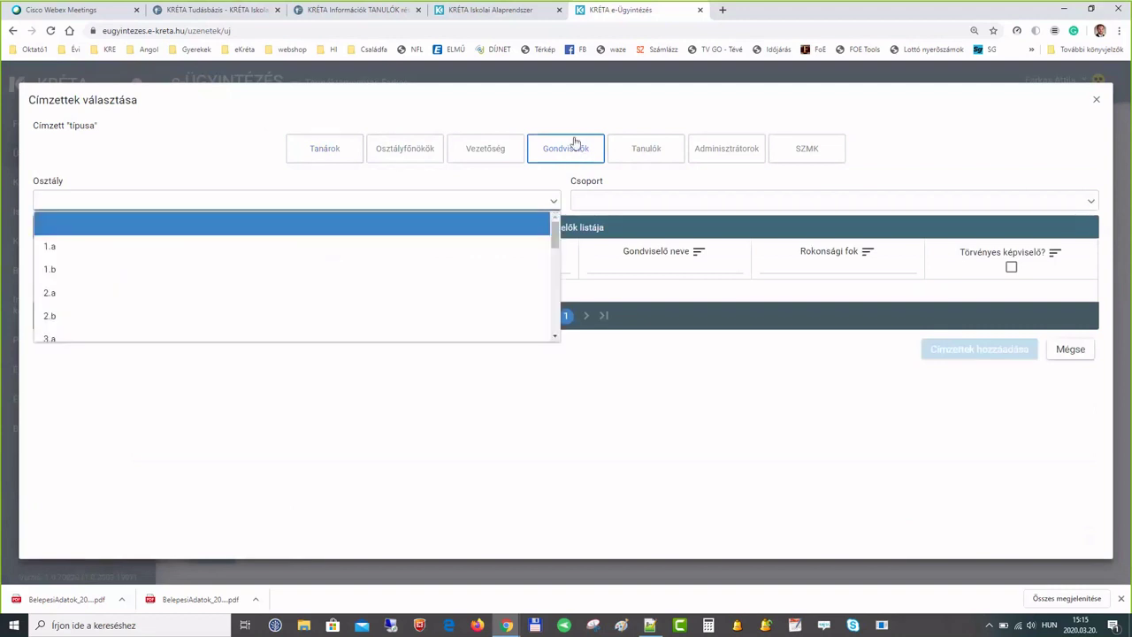
click(637, 150)
click(551, 205)
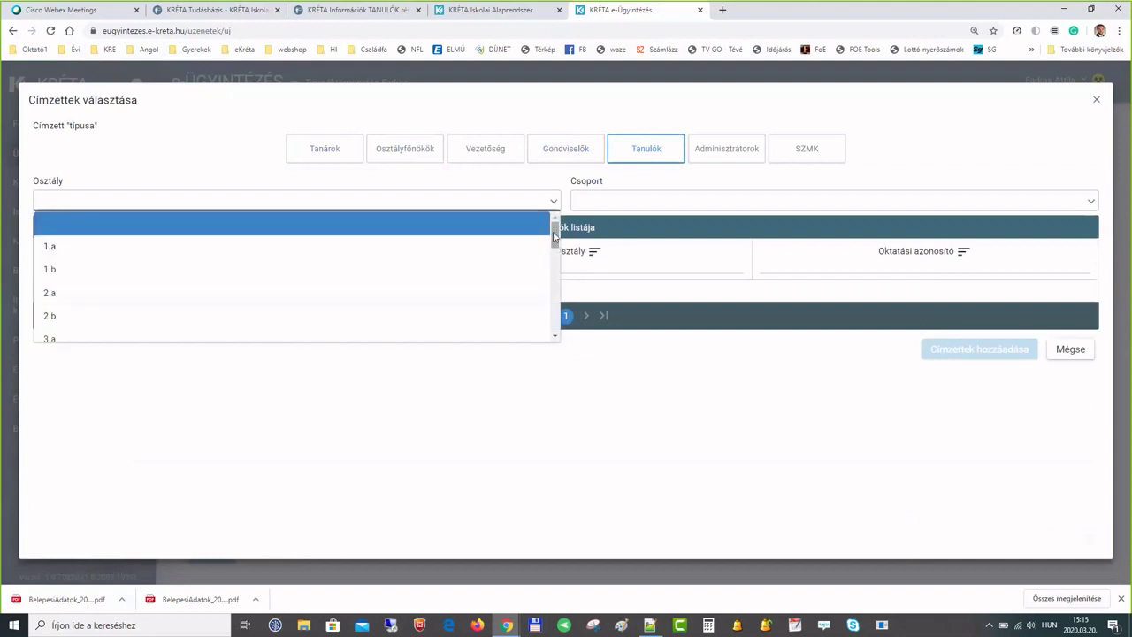
drag(554, 235, 557, 311)
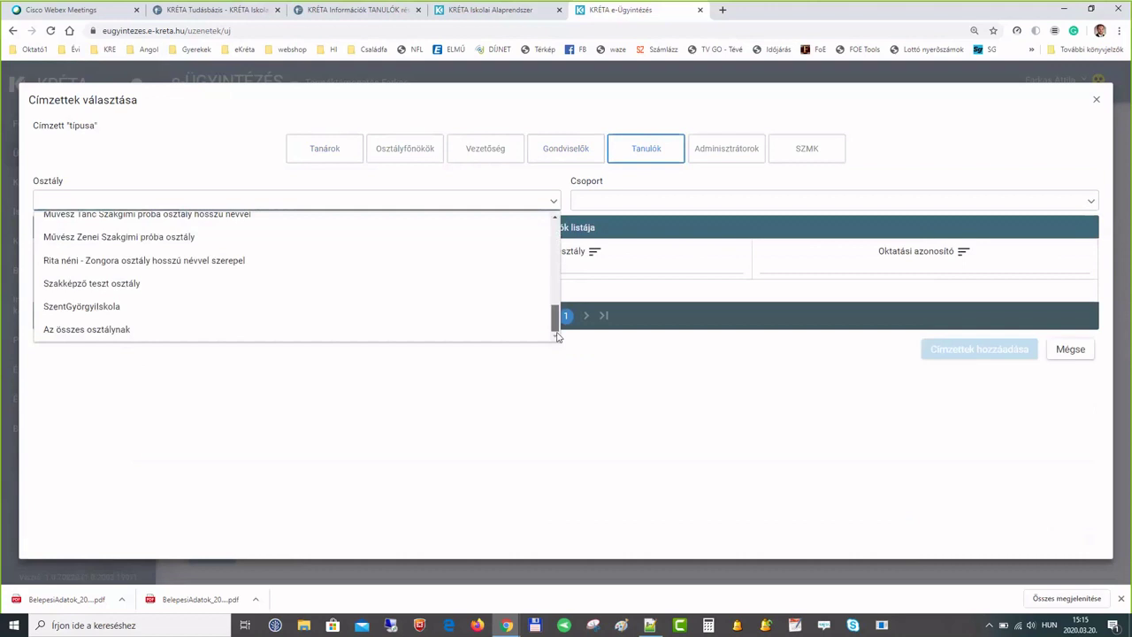
click(81, 333)
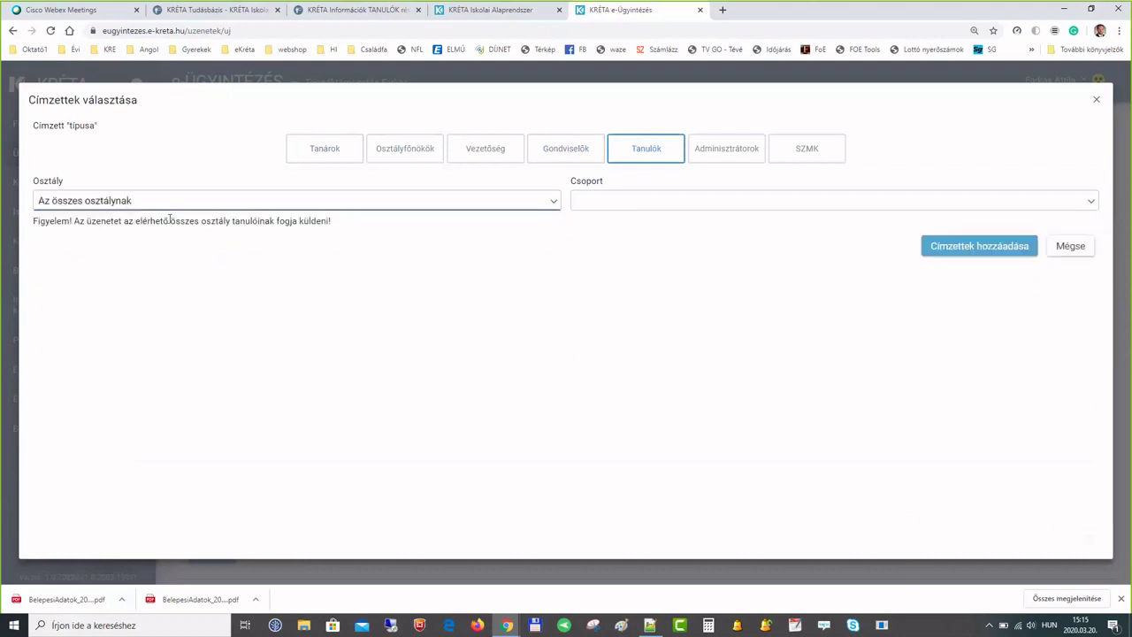
click(554, 206)
scroll(558, 249, down, 3)
scroll(557, 248, up, 3)
drag(554, 239, 553, 257)
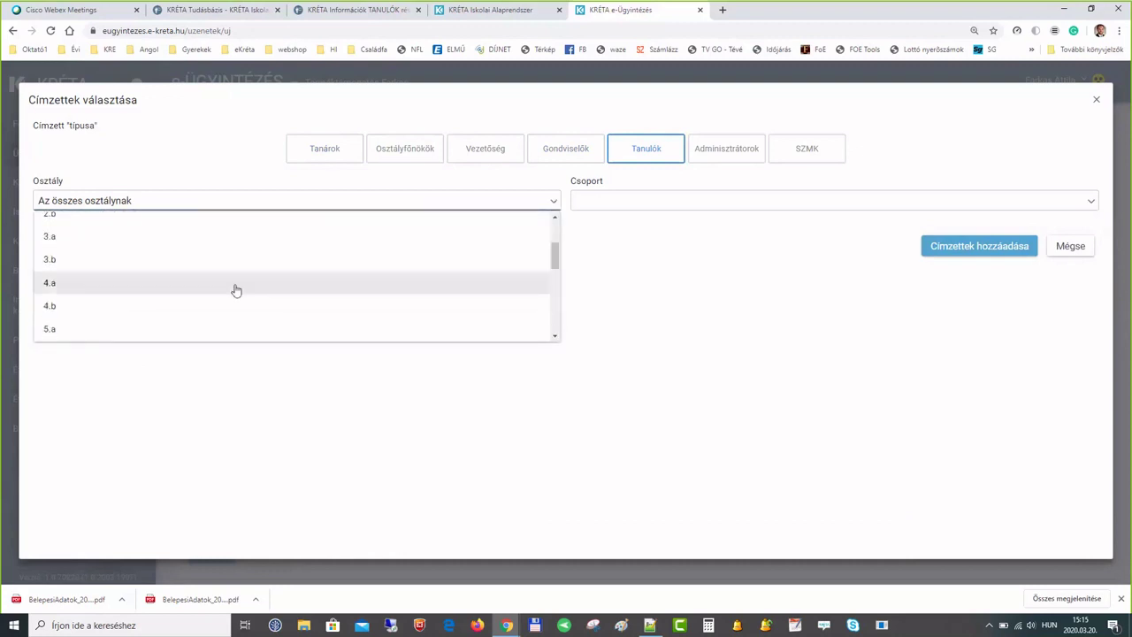
click(236, 283)
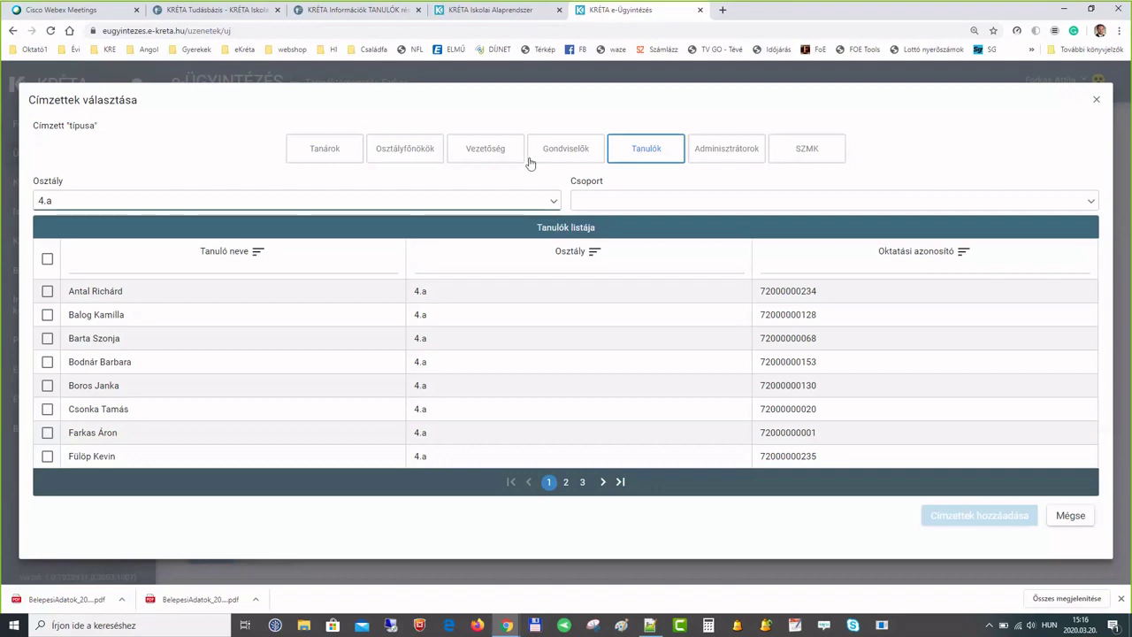
click(47, 258)
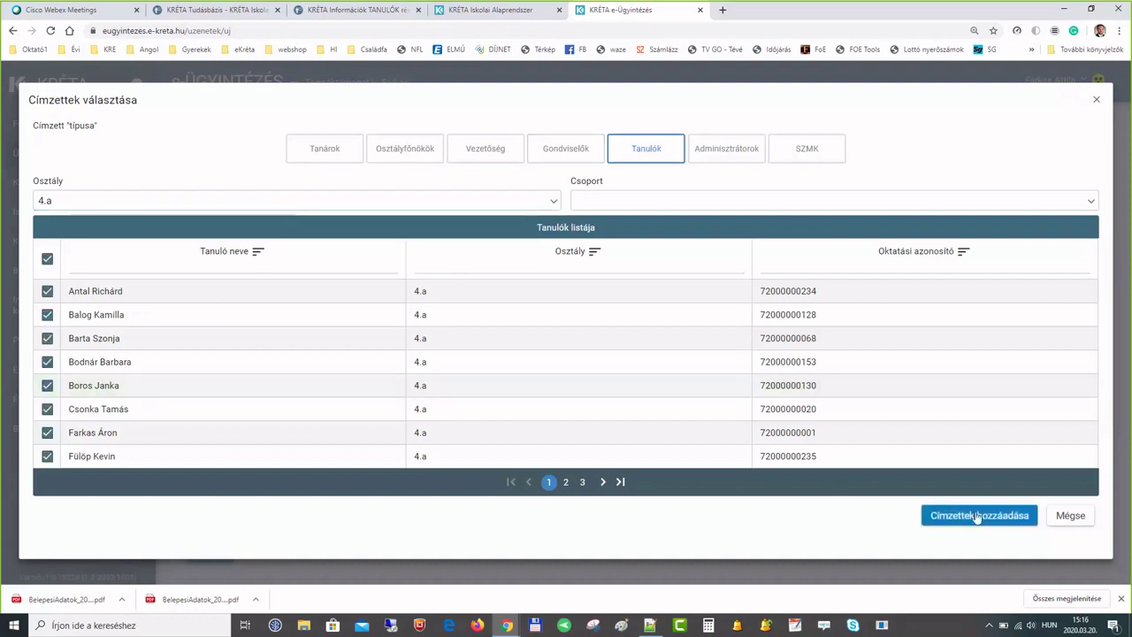
click(978, 516)
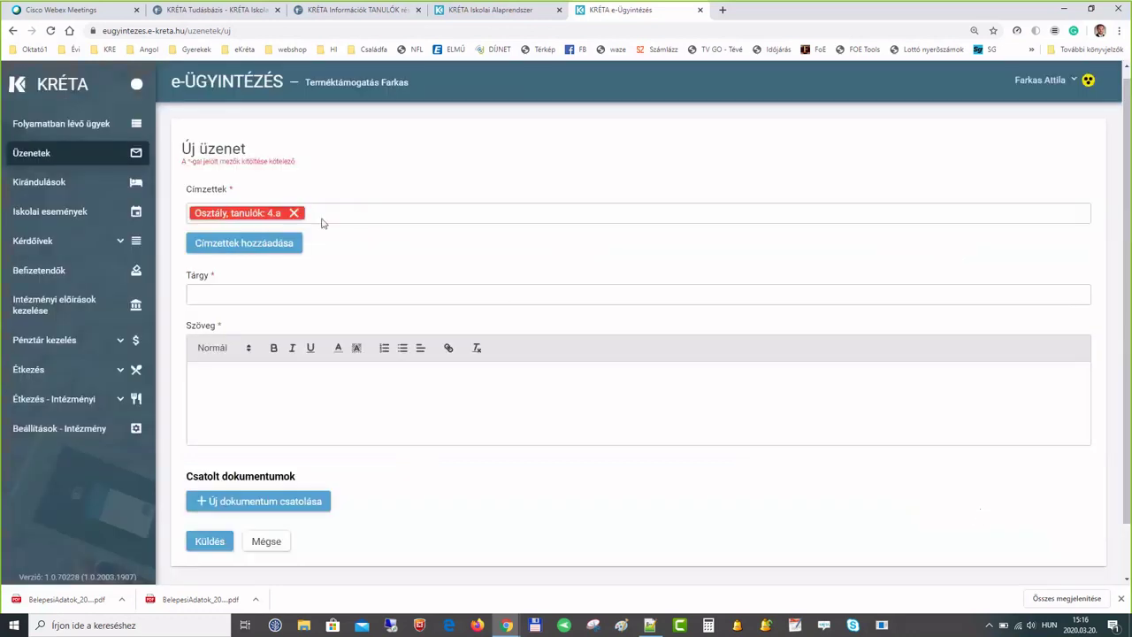
- Add all students of class 2.a as a second recipient group
click(269, 250)
click(548, 202)
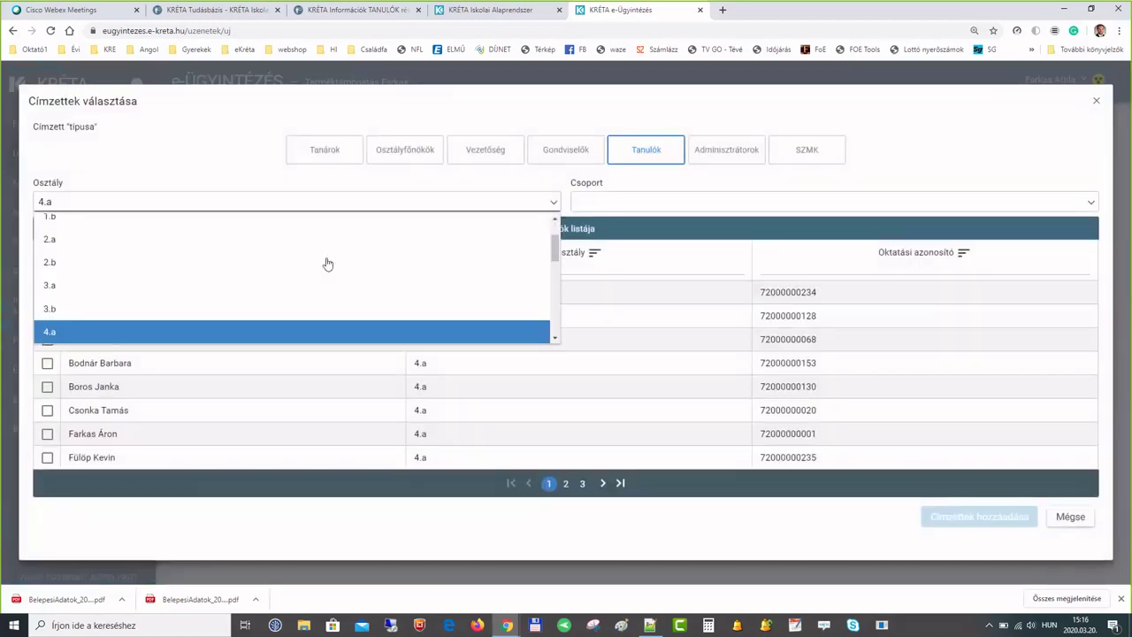
click(167, 246)
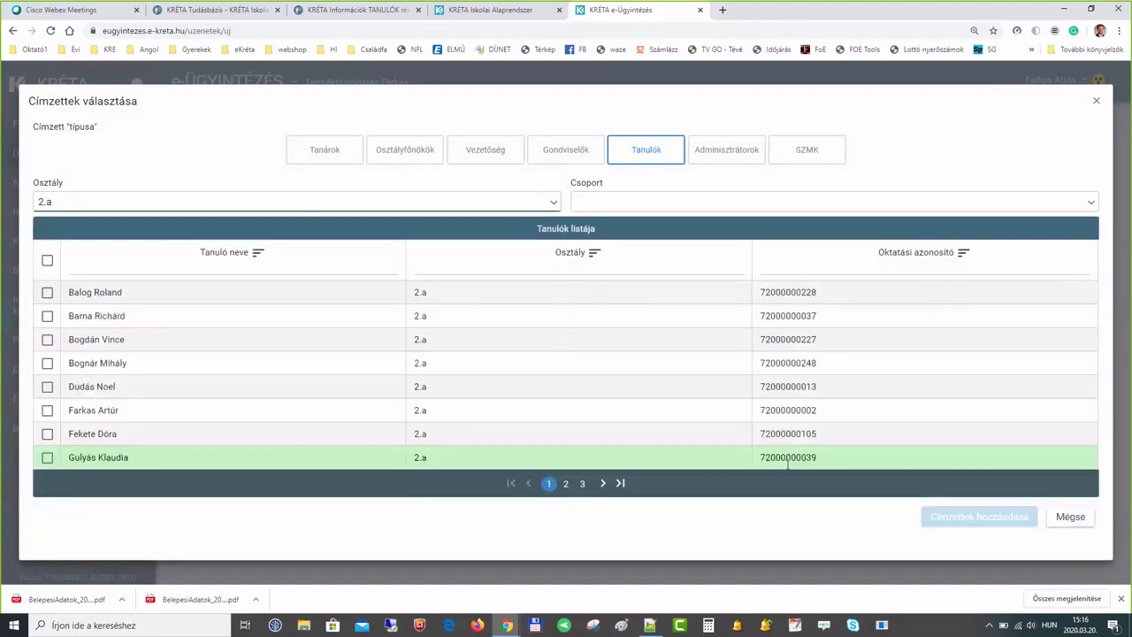
click(48, 260)
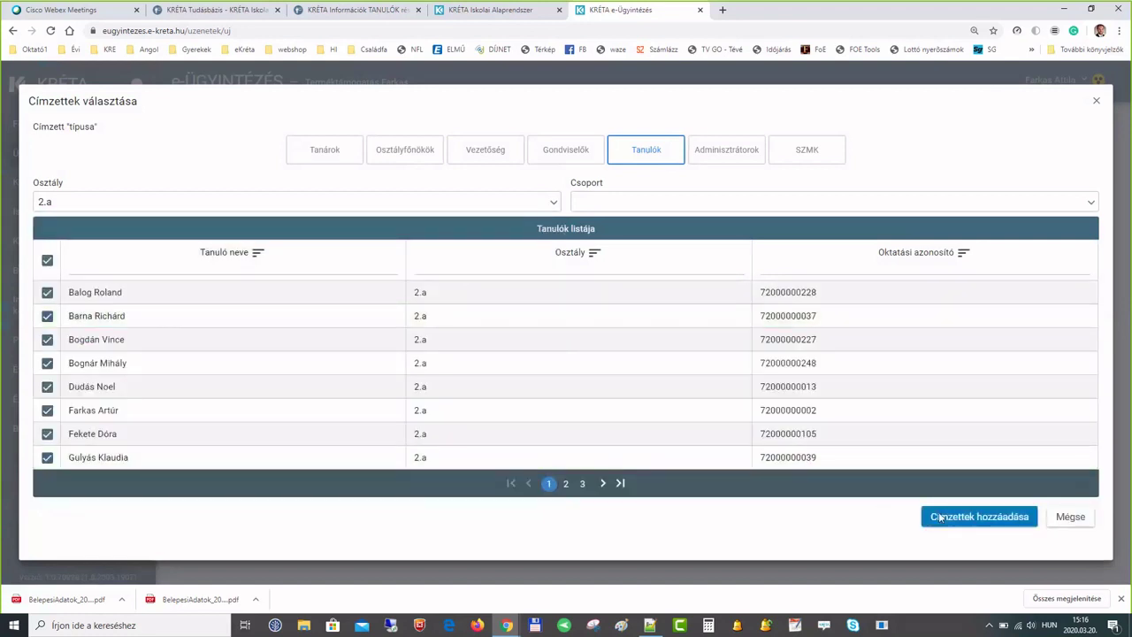
click(941, 517)
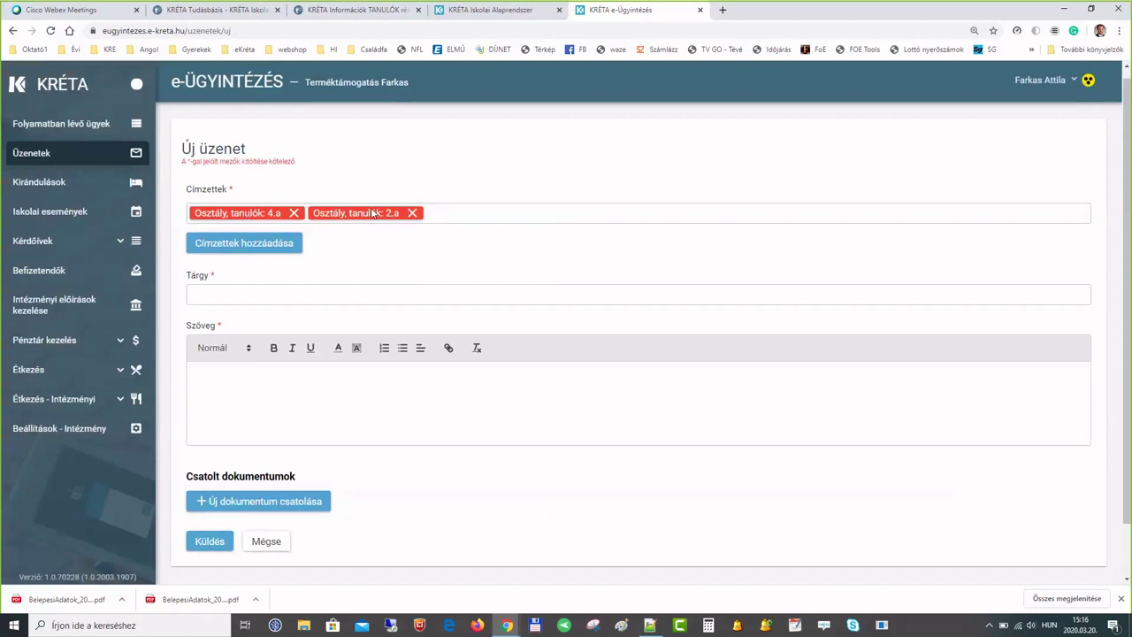
click(319, 296)
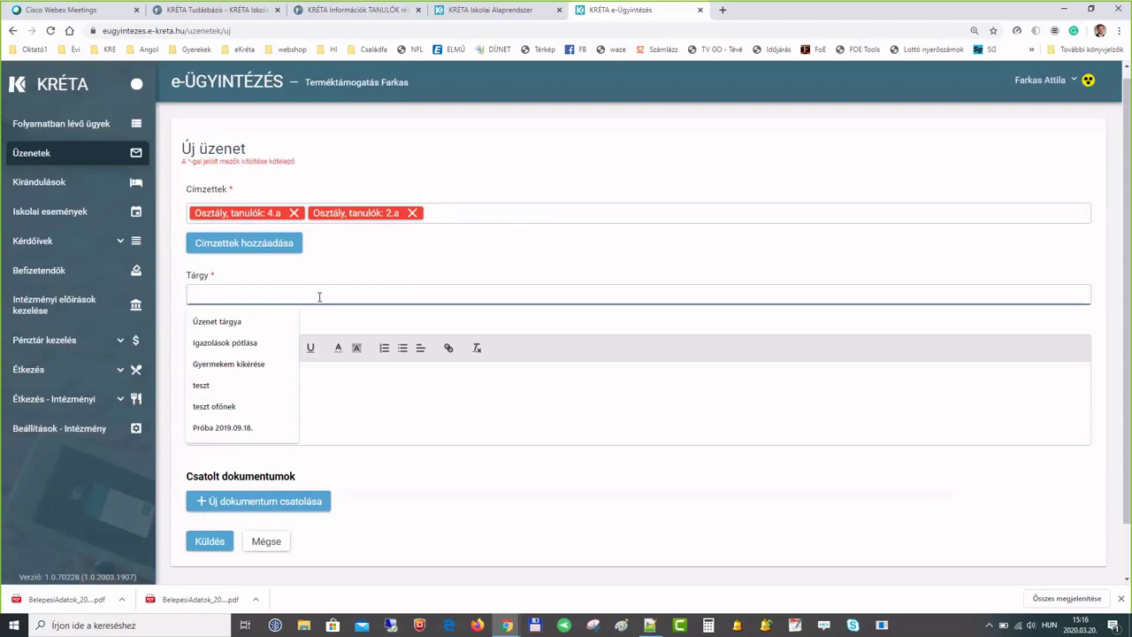
- Enter the subject '2020.03.20. - Matematika - 4.a és 2.a' and move to the message body
text(20)
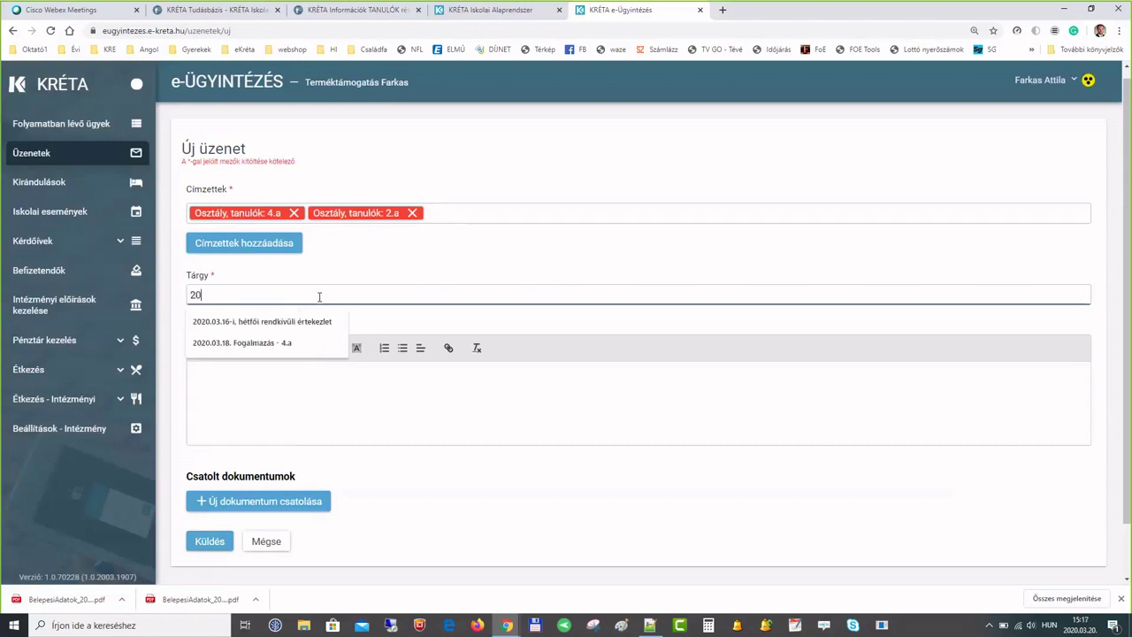
text(20.03.20. - )
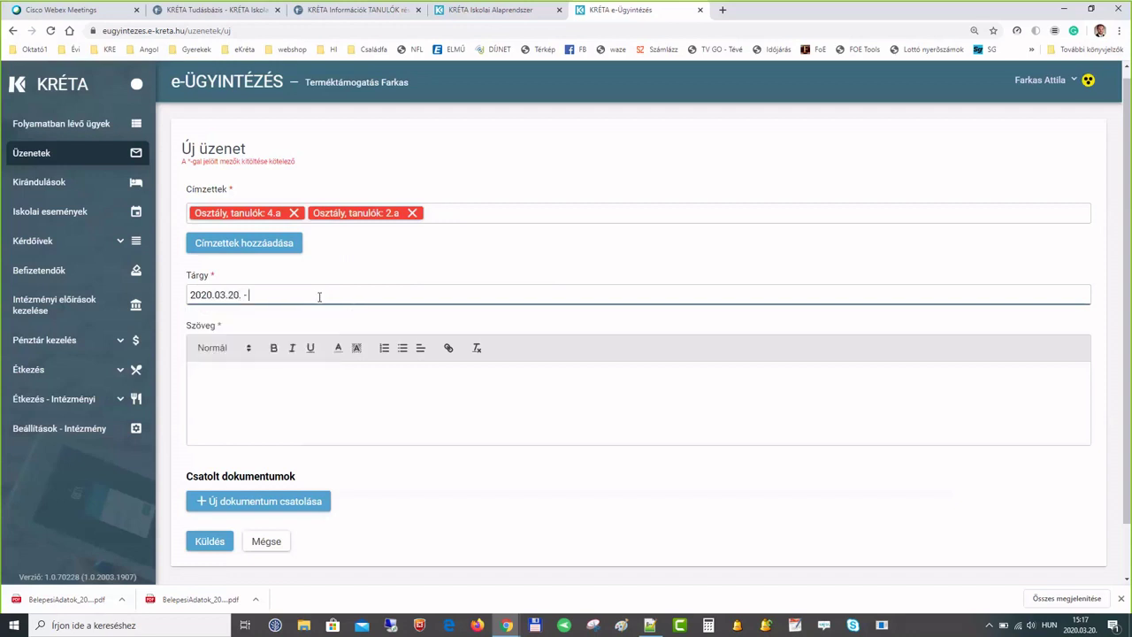
text(Matematika - 4.a és 2.a)
click(388, 391)
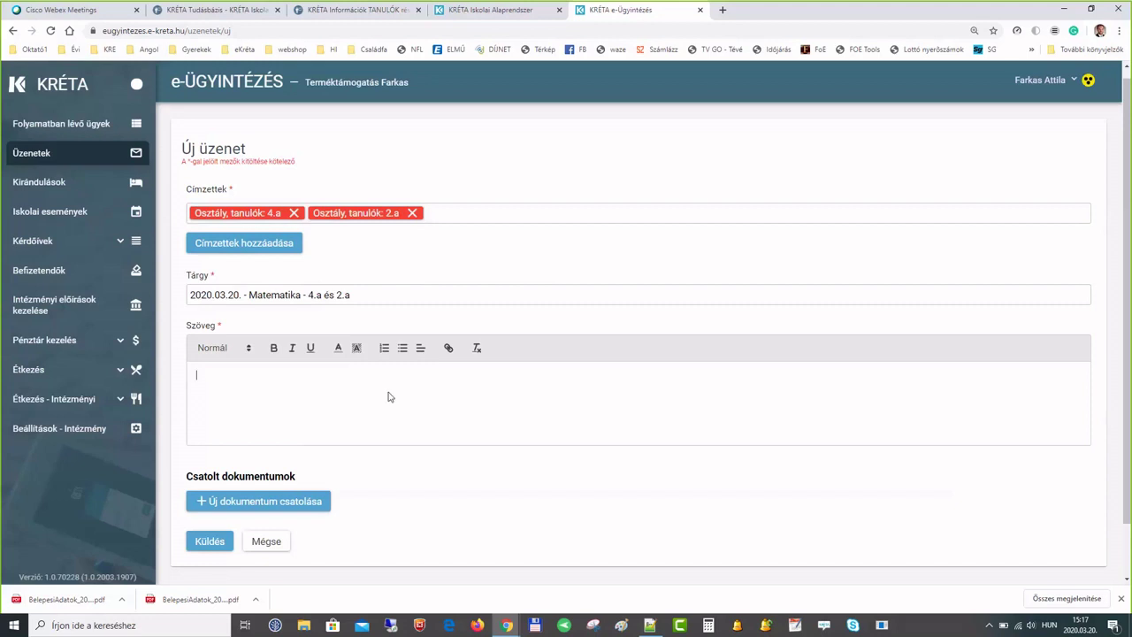
key(alt+Tab)
key(Tab)
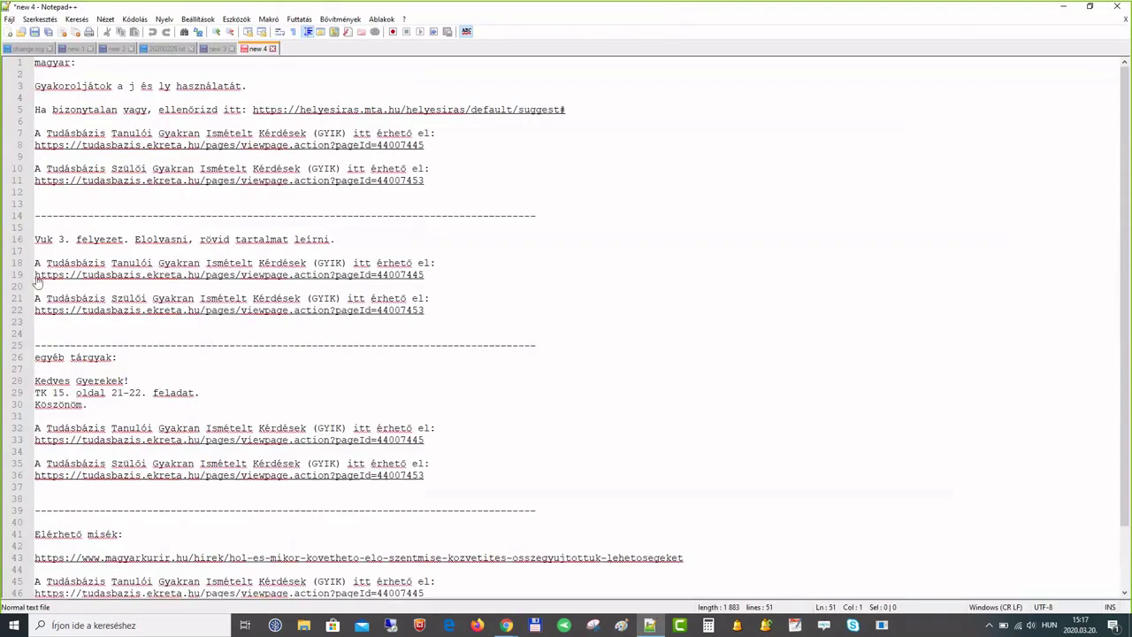
- Copy lines 26–36 of the homework notes from Notepad++ into the KRÉTA Szöveg box
drag(37, 357, 435, 485)
key(ctrl+c)
key(alt+Tab)
key(ctrl+v)
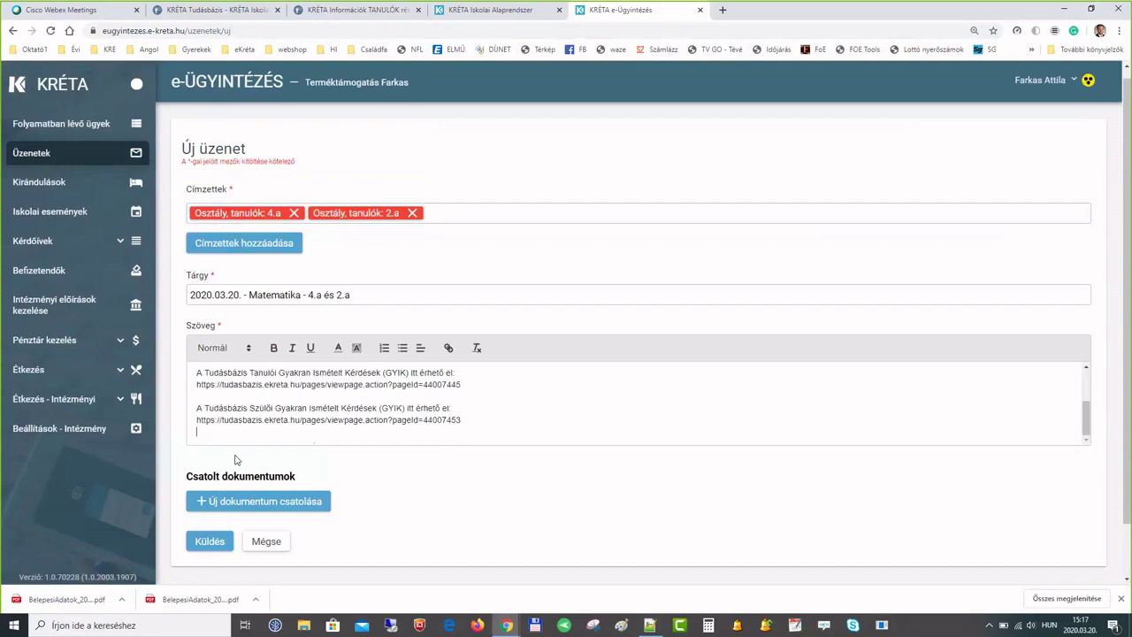
- Cancel the document attachment without adding a file and send the message
click(262, 502)
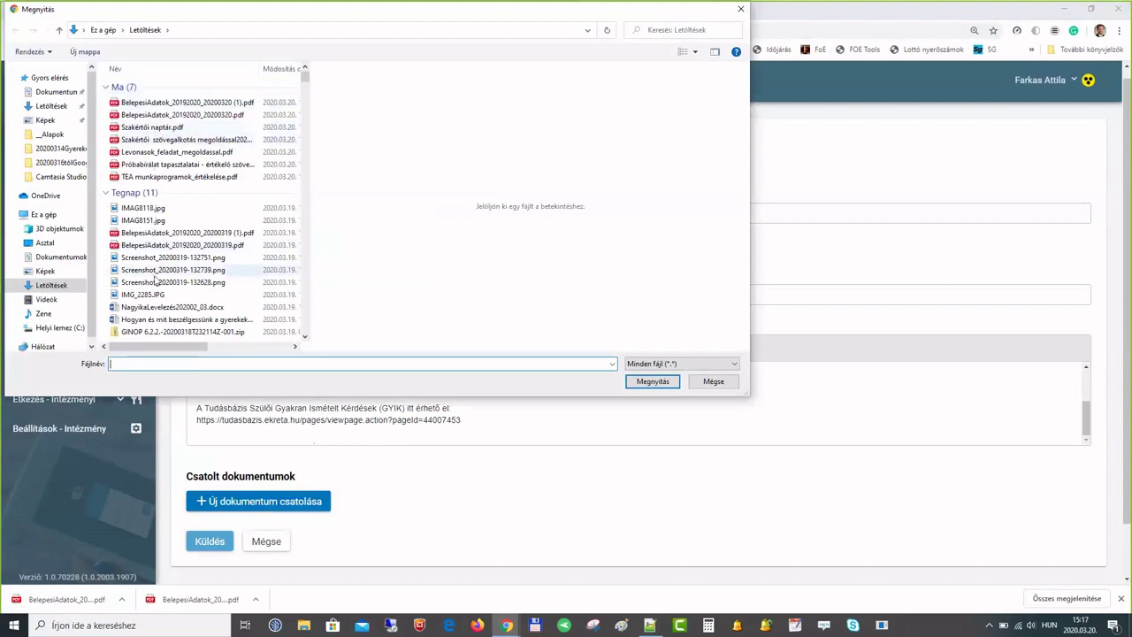
click(712, 382)
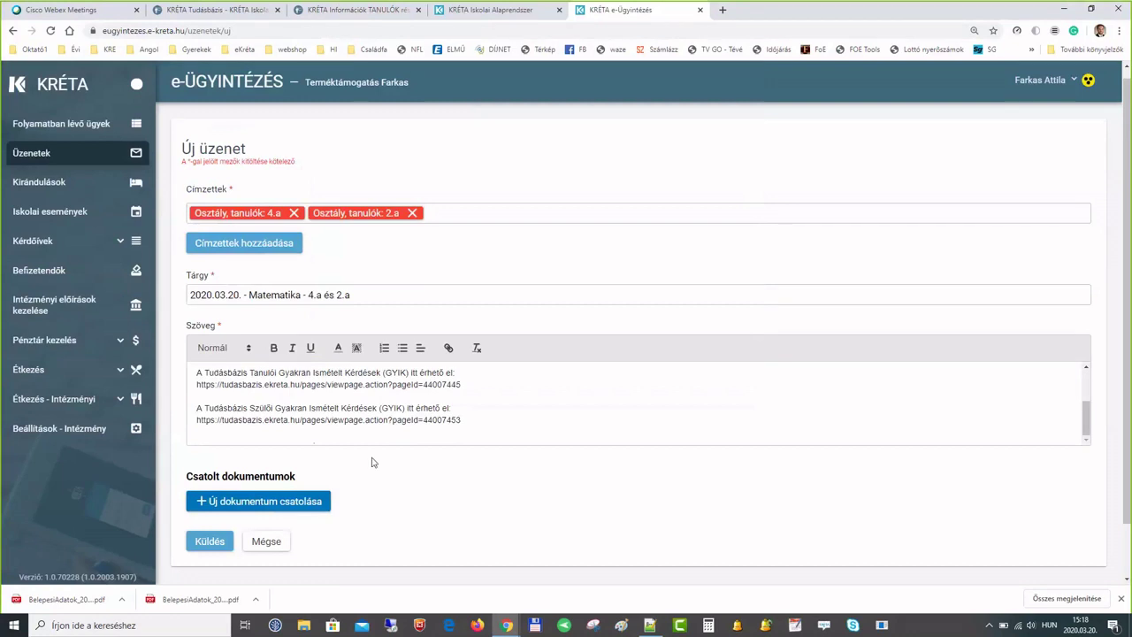
click(213, 543)
click(212, 543)
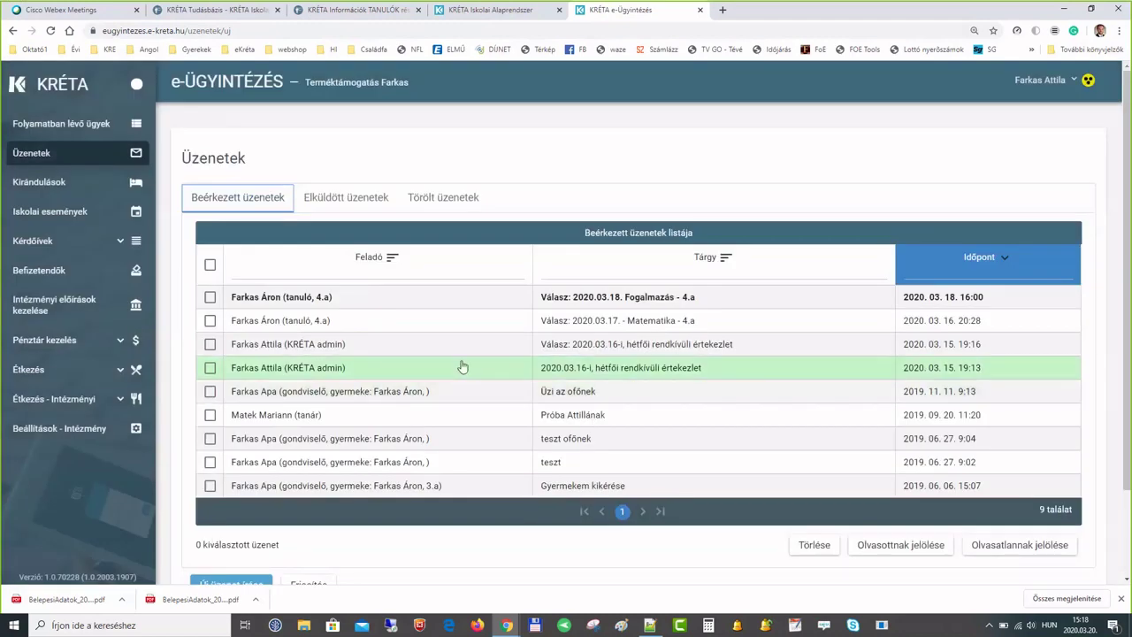
click(368, 200)
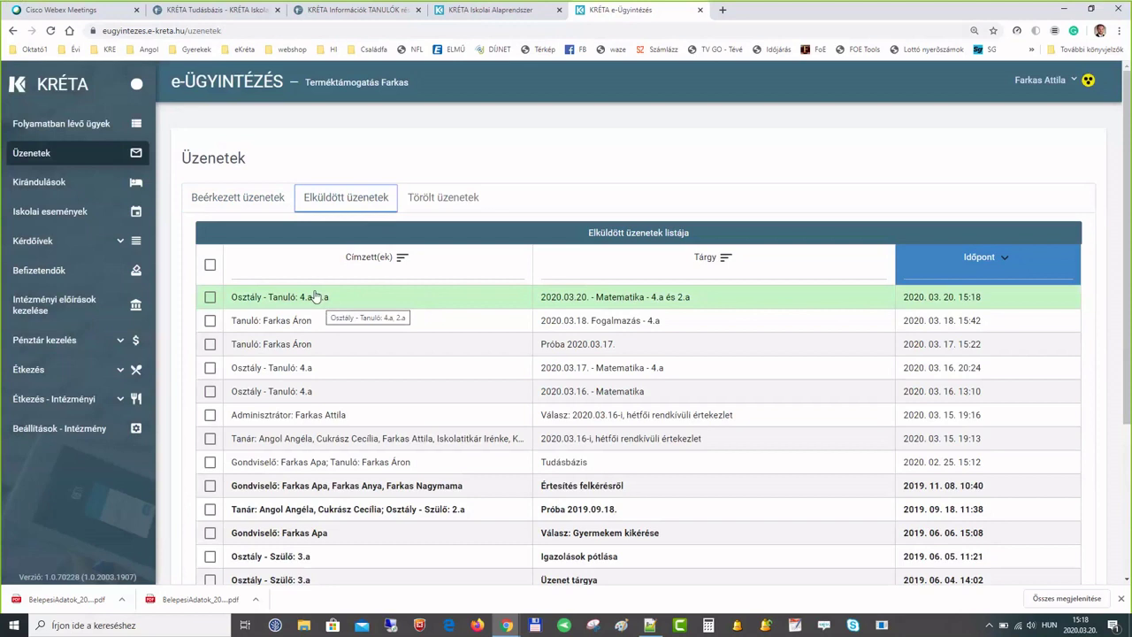
click(268, 199)
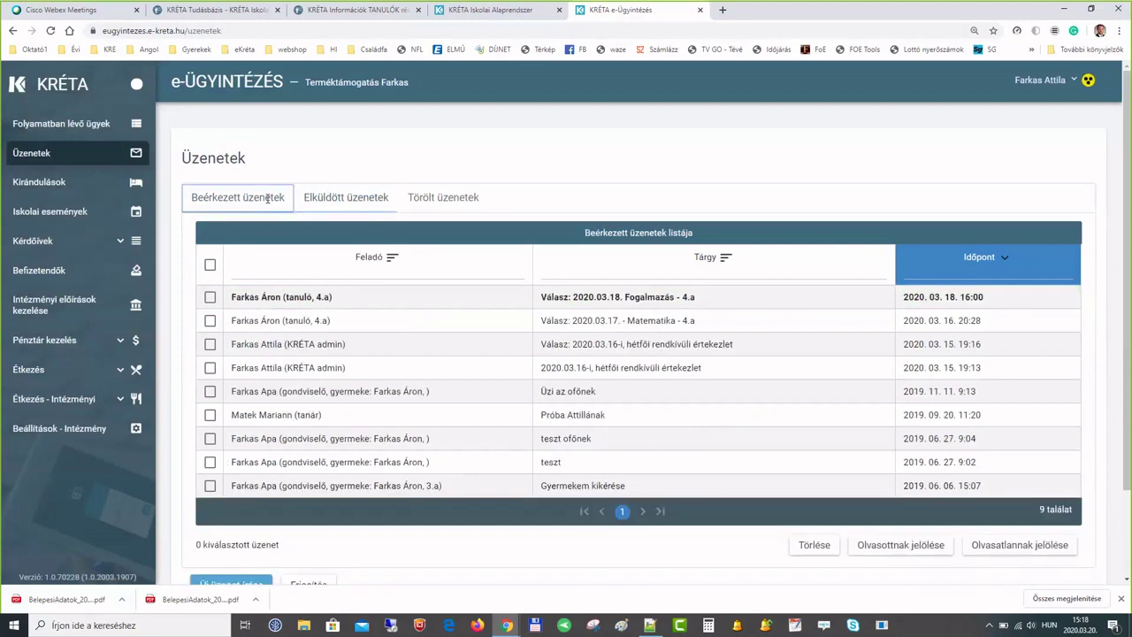
- Read the Fogalmazás - 4.a student reply, then expand the Kérdőívek sidebar section
click(264, 299)
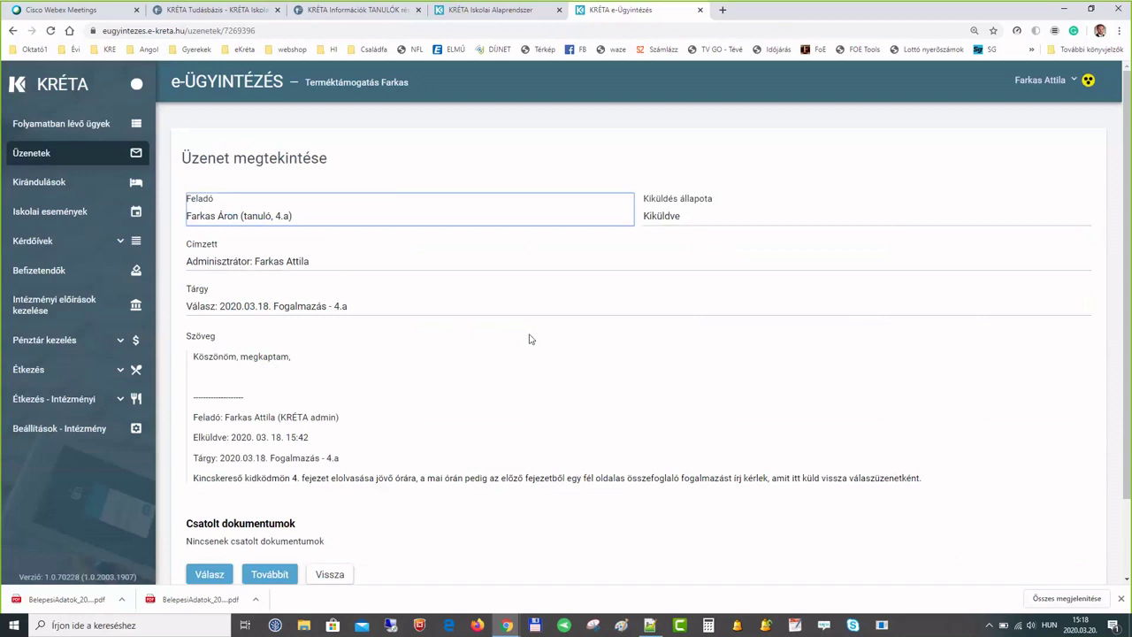
scroll(529, 339, down, 2)
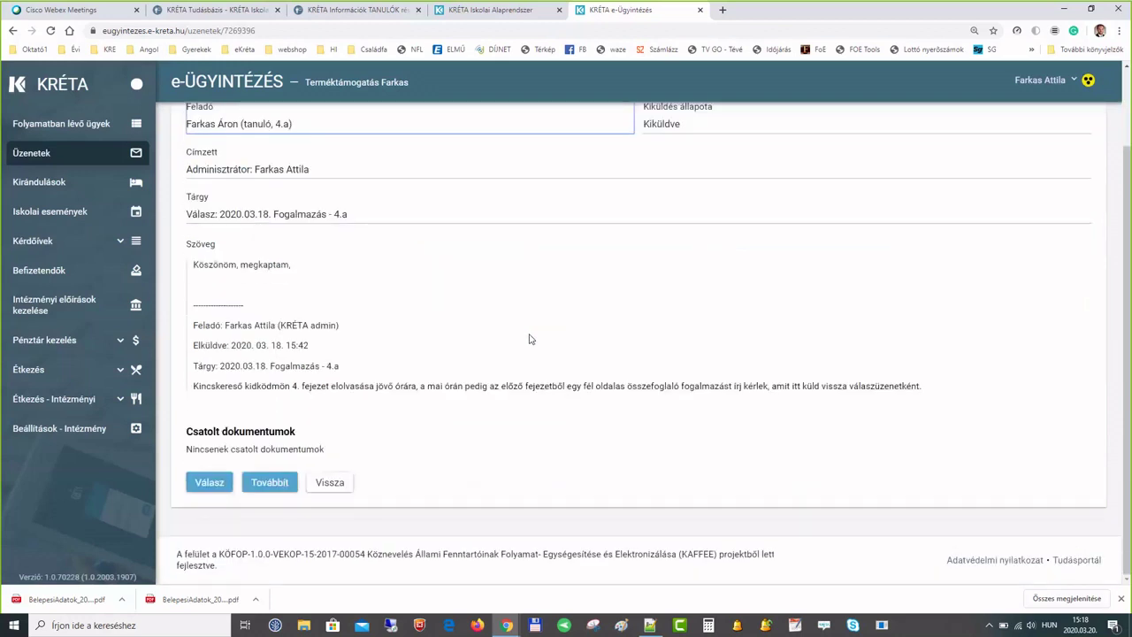
scroll(530, 338, up, 1)
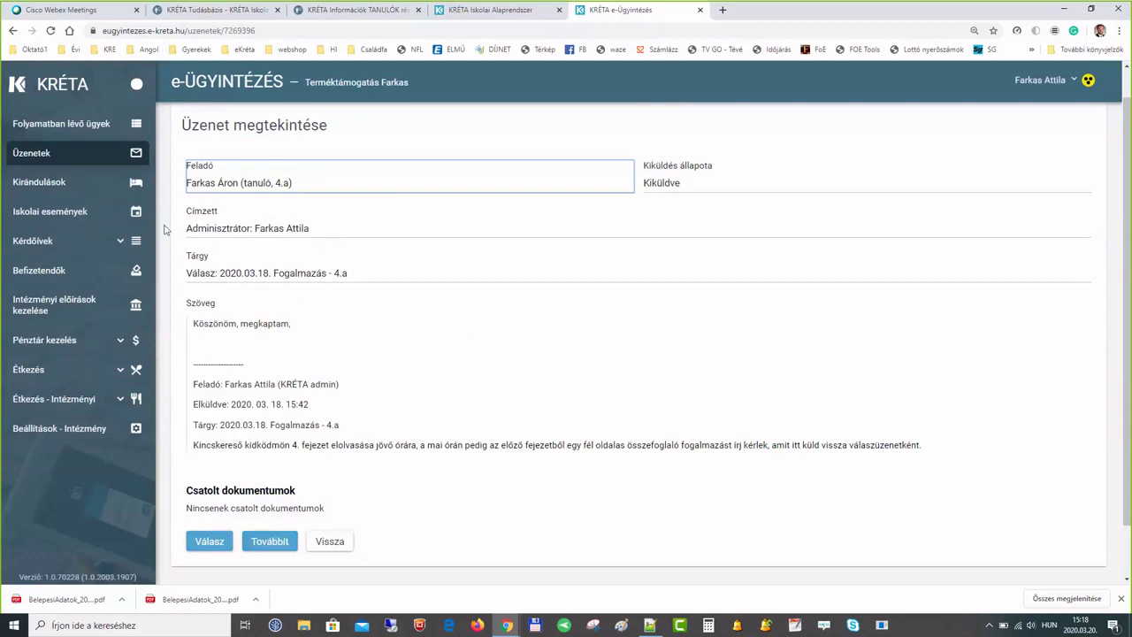
click(53, 245)
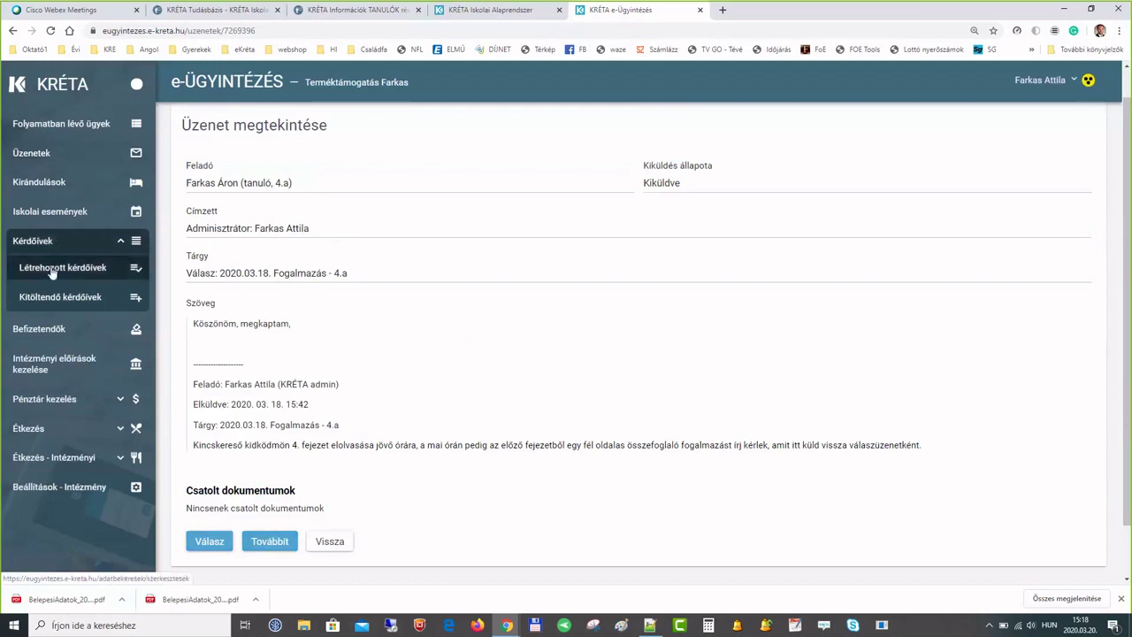
- Show Létrehozott kérdőívek, briefly including closed and withdrawn ones, then start a new questionnaire
click(105, 269)
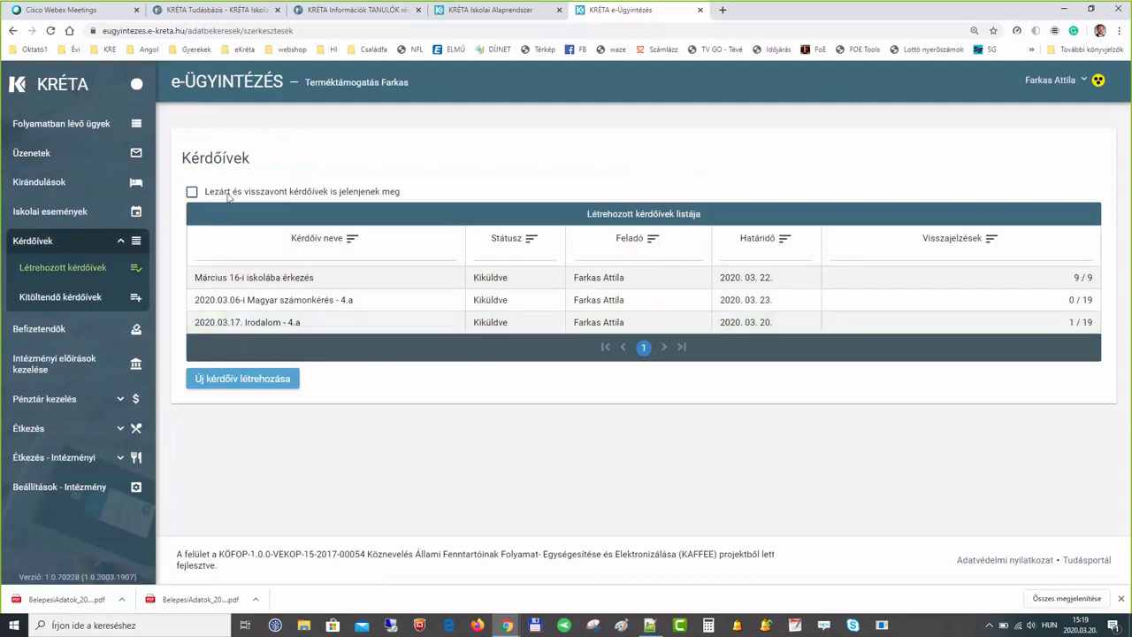
click(192, 192)
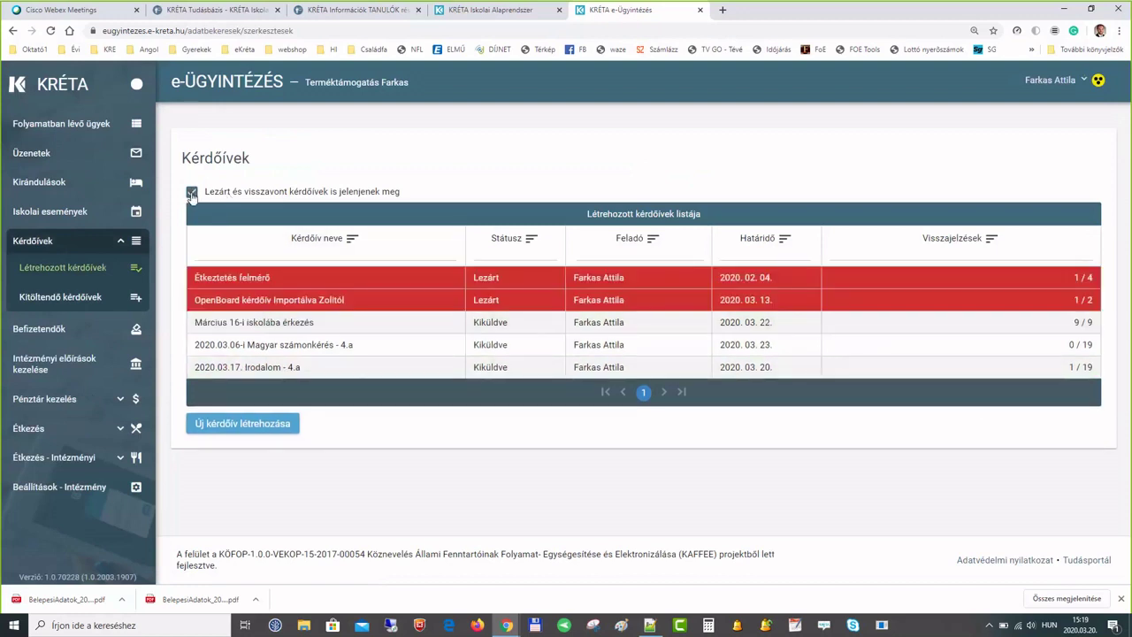
click(192, 193)
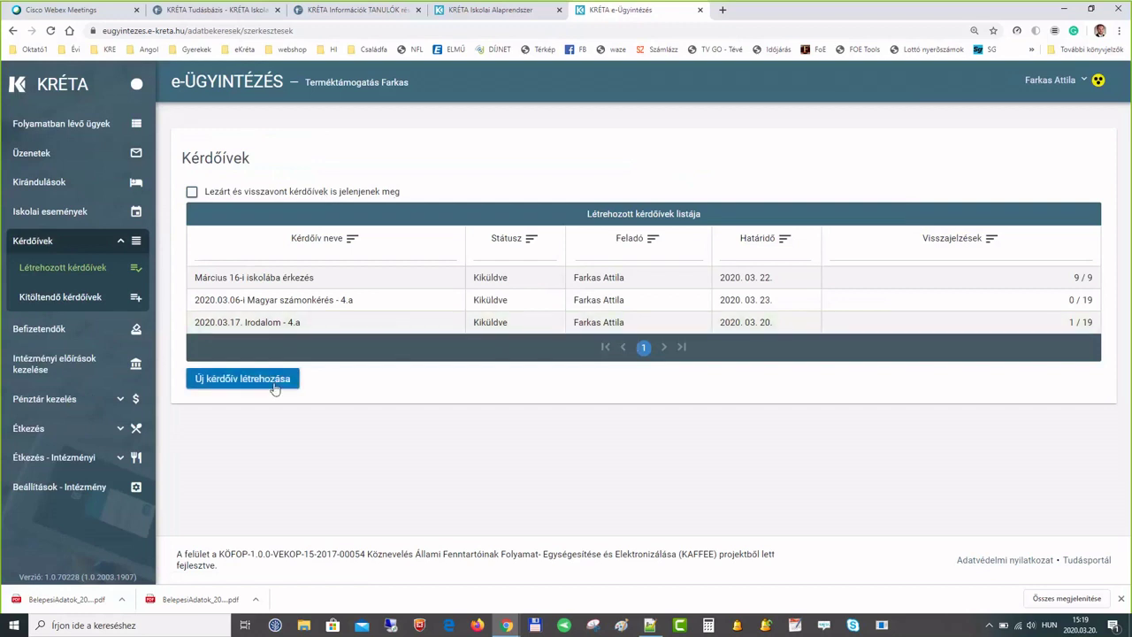
click(242, 379)
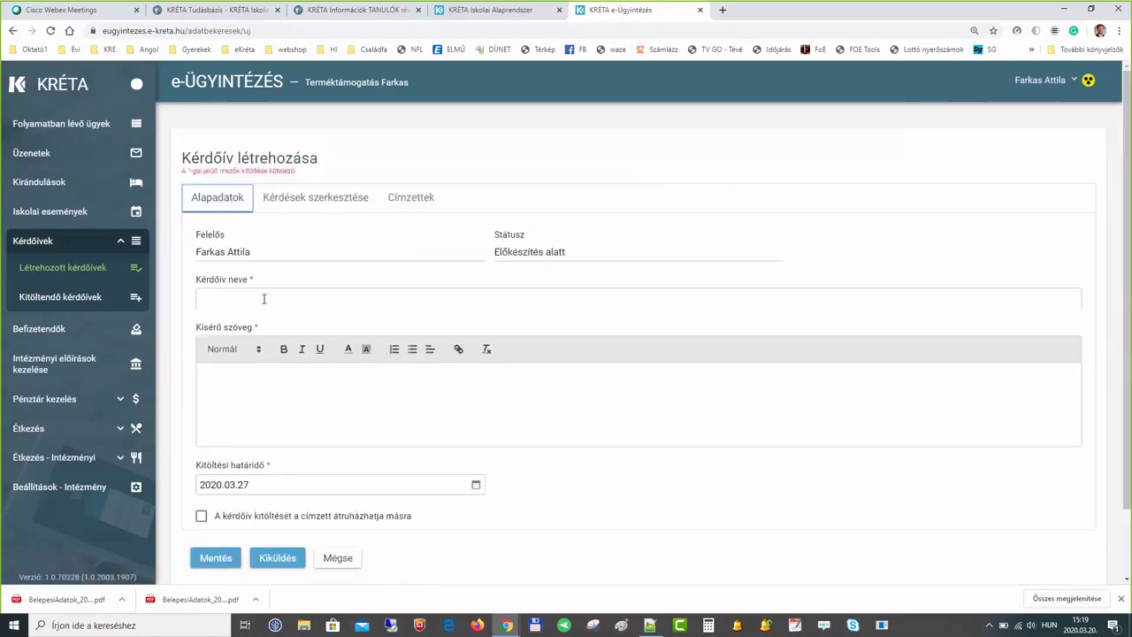
- Leave the Kérdőív neve field empty and go to the Kérdések szerkesztése tab
click(246, 297)
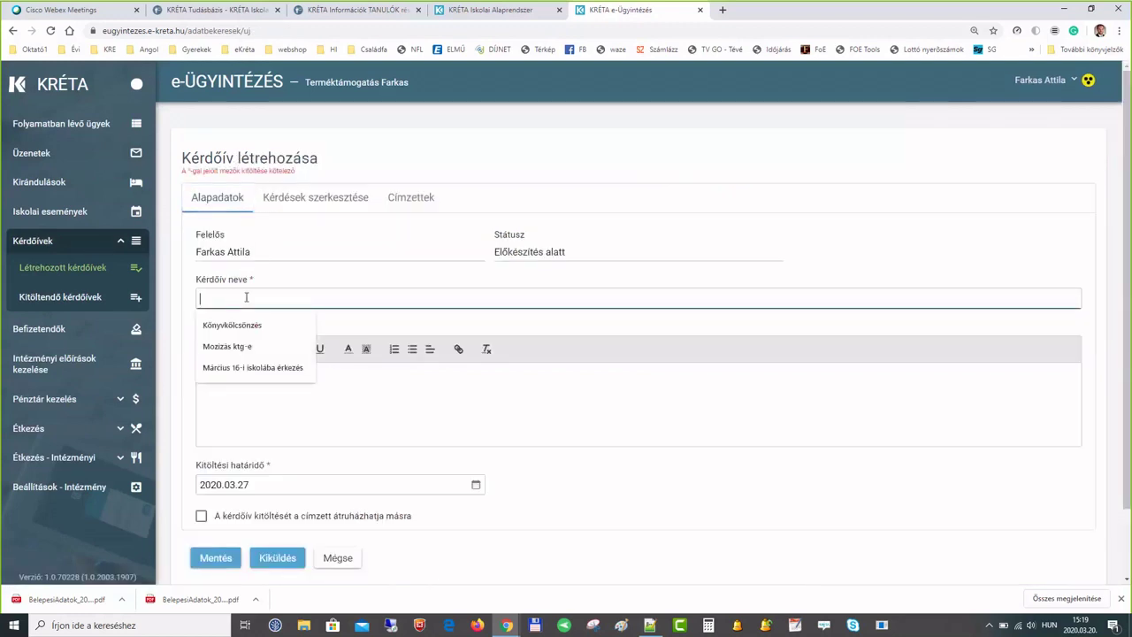
click(283, 281)
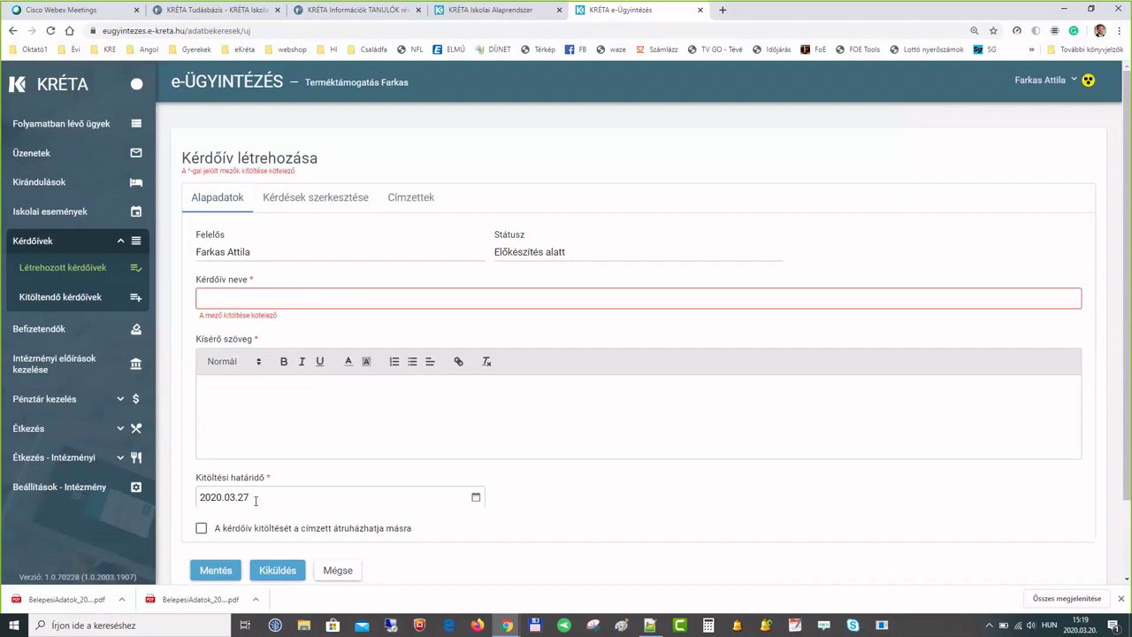
click(290, 198)
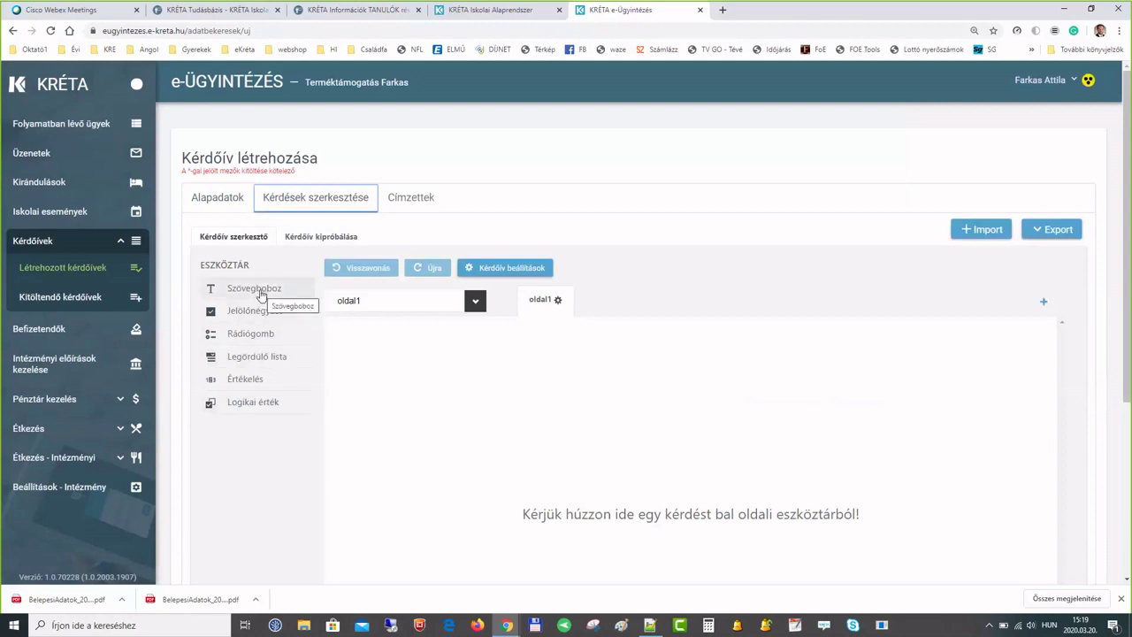
- Add free-text, checkbox, radio, dropdown, 1–5 rating and yes/no questions to oldal1
drag(260, 294, 392, 384)
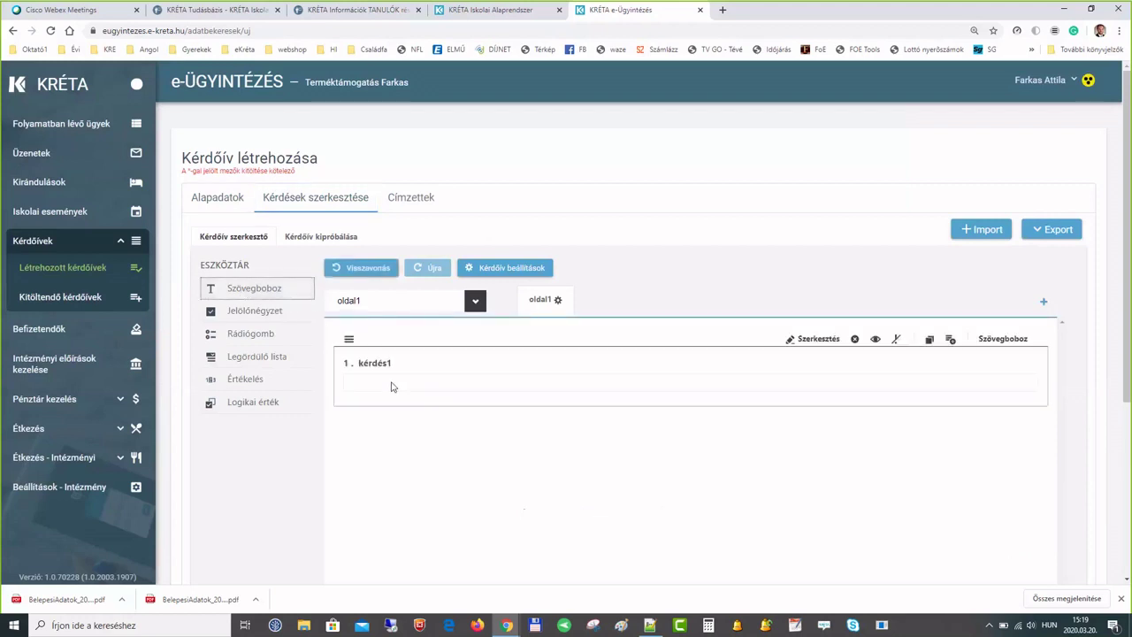
drag(254, 312, 372, 447)
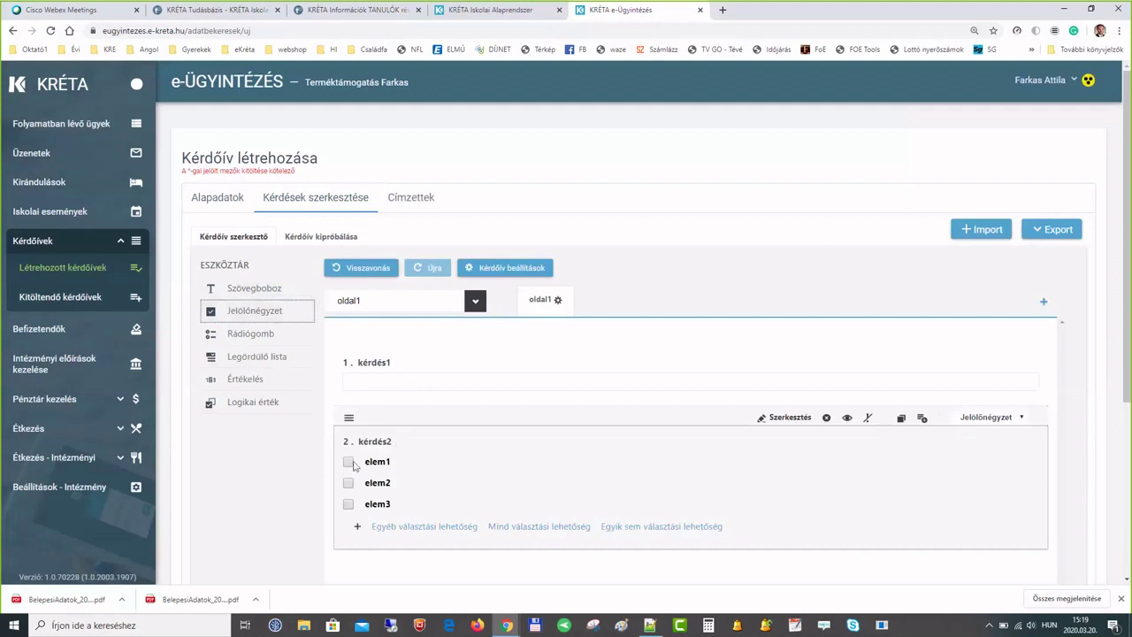
drag(241, 338, 371, 415)
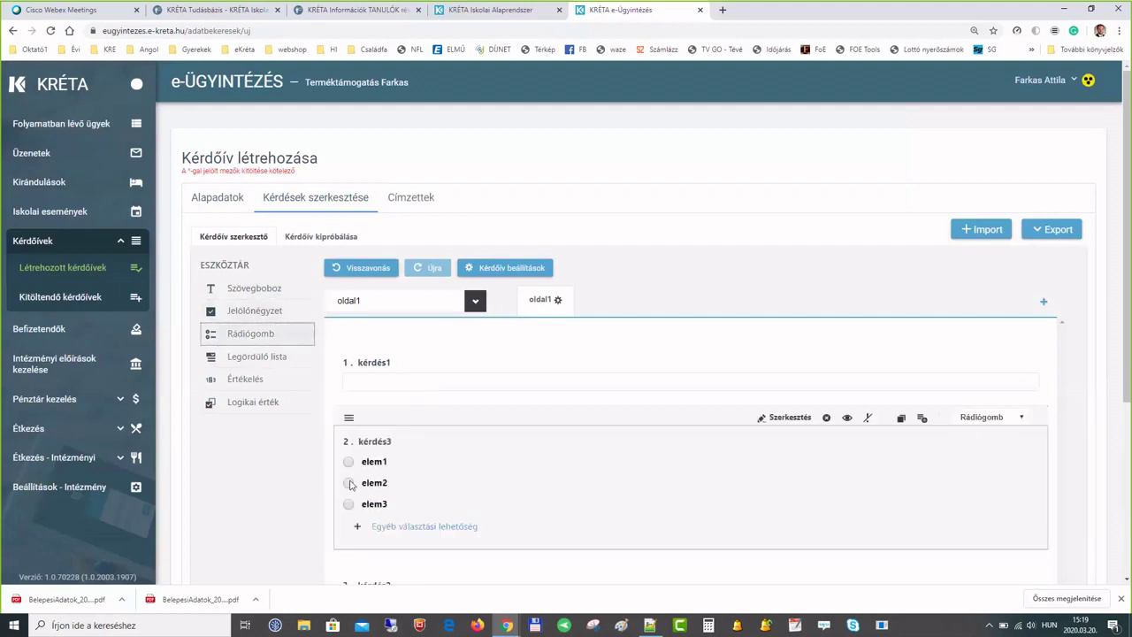
drag(236, 360, 370, 414)
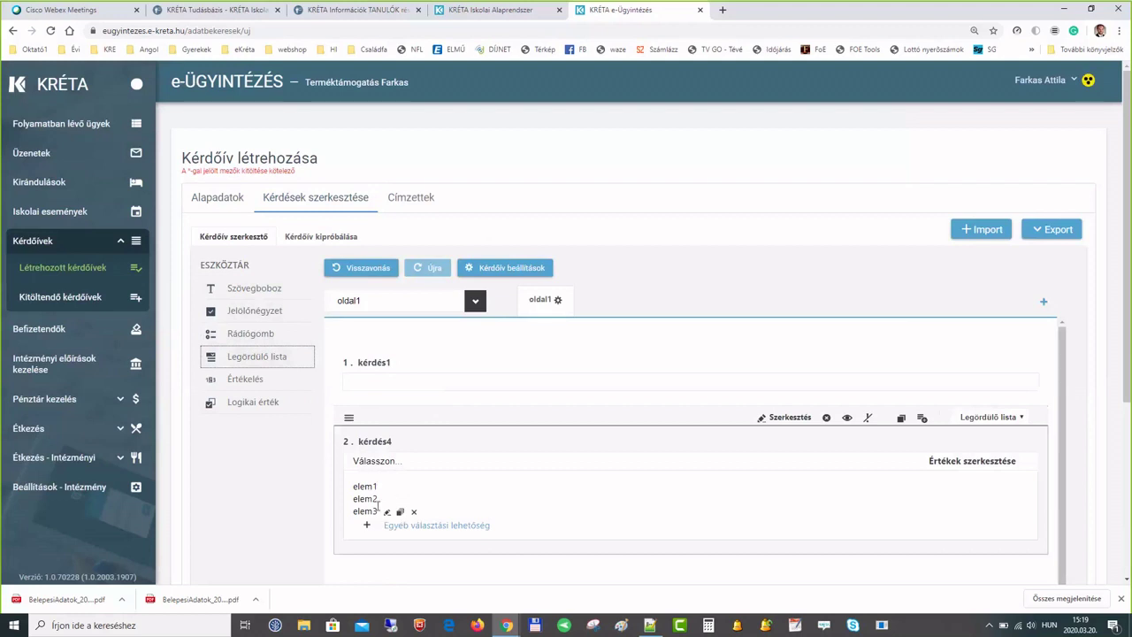
drag(257, 382, 392, 416)
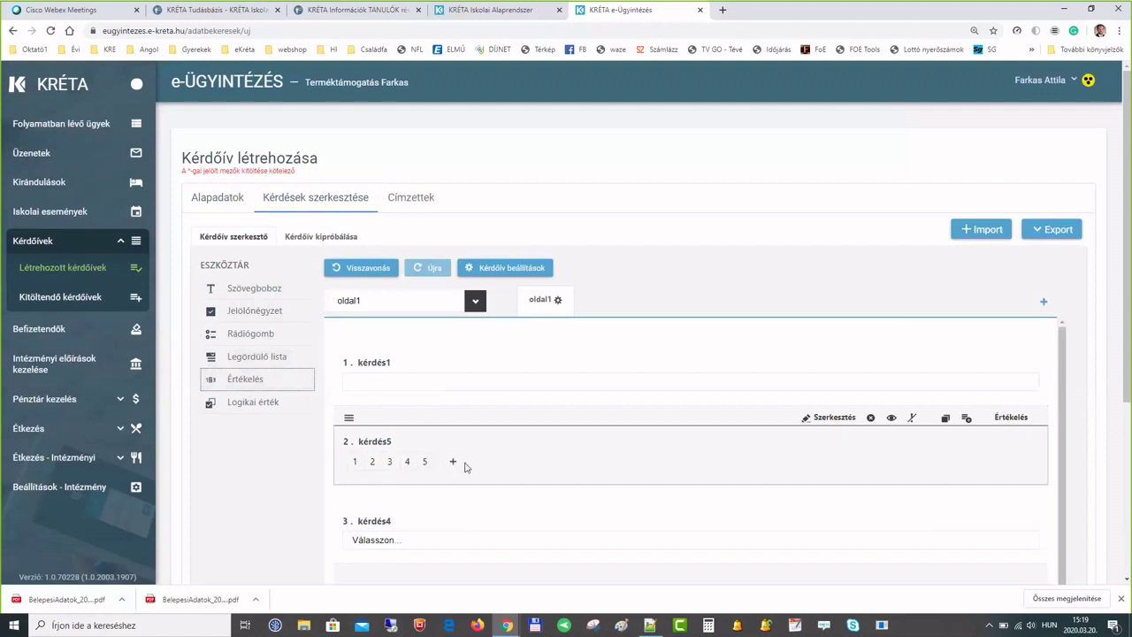
drag(247, 406, 409, 417)
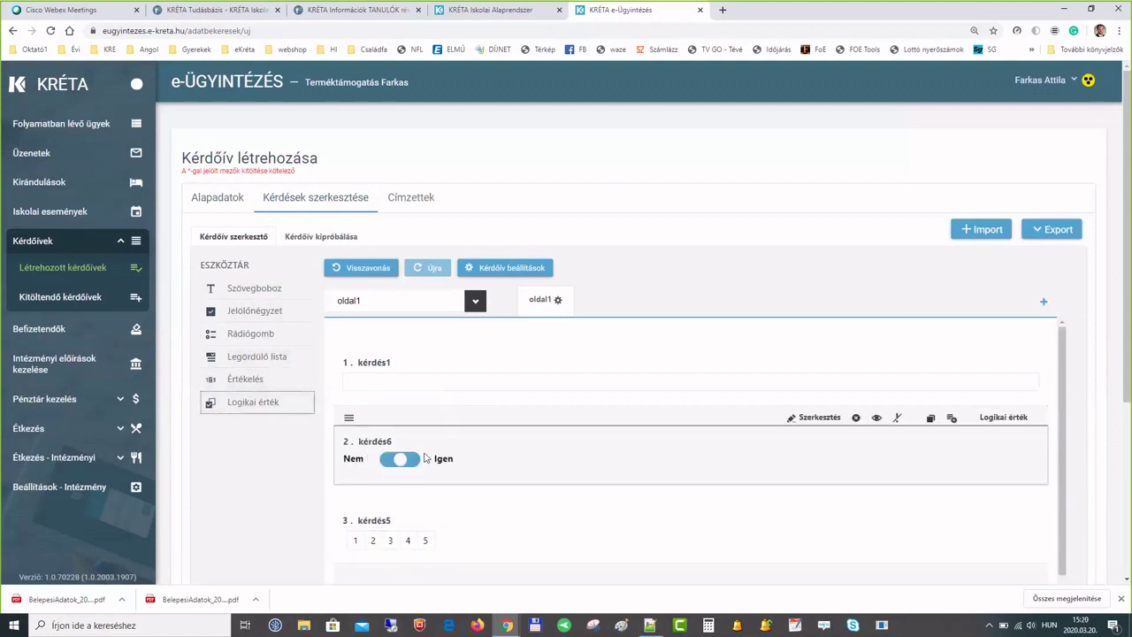
scroll(428, 396, down, 3)
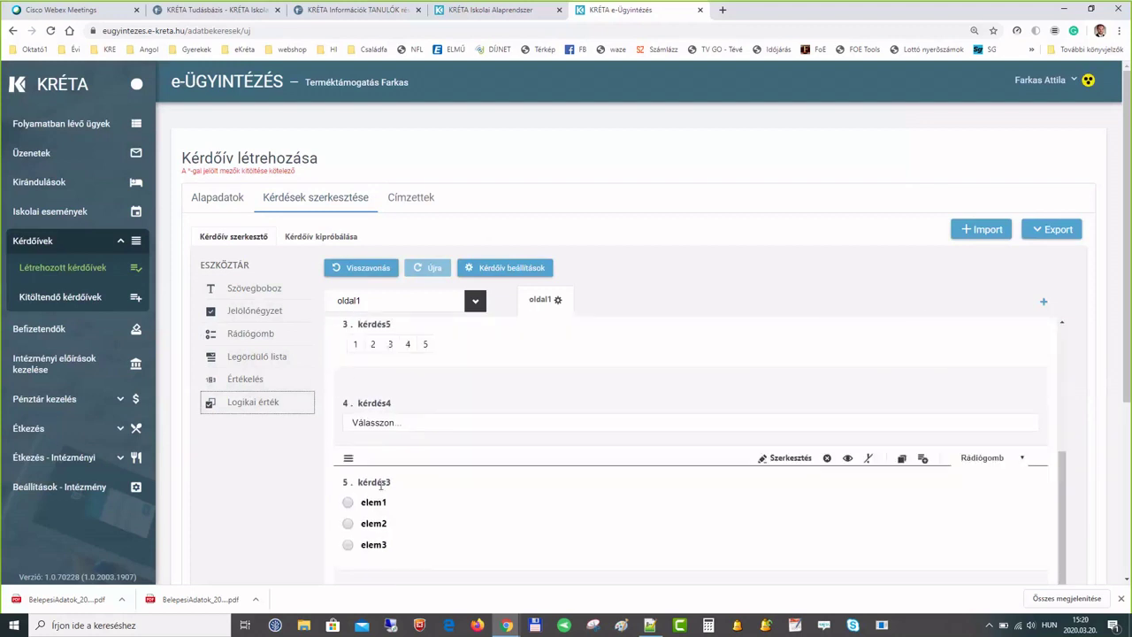
click(379, 482)
- Rename radio question kérdés3 to 'cím' and its option elem1 to 'válasz 1'
drag(386, 475, 341, 477)
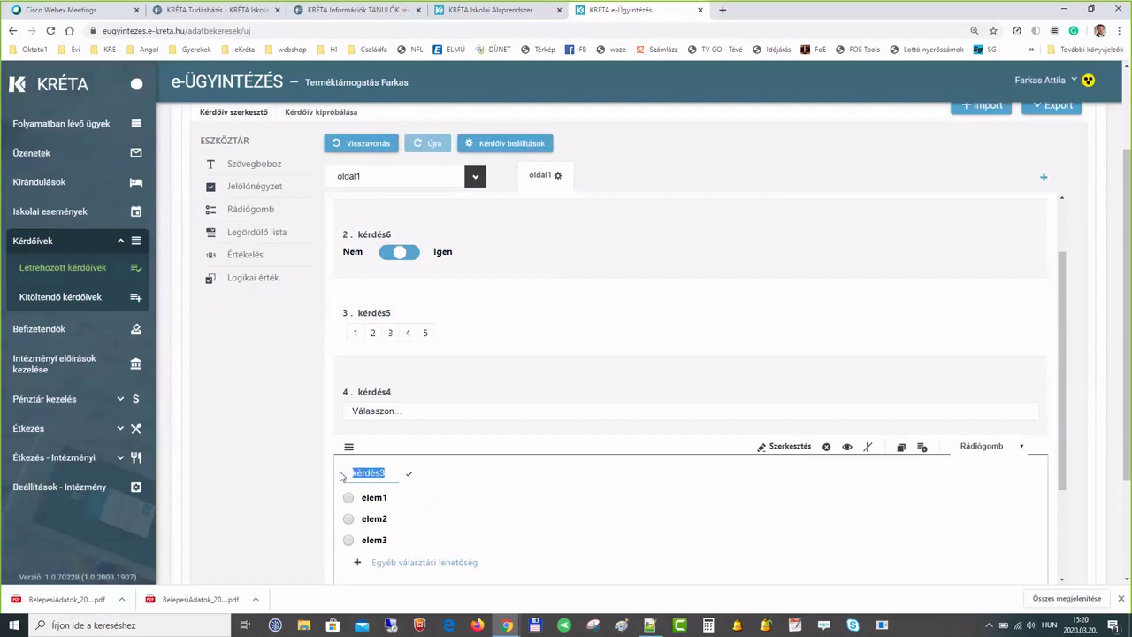
text(cím)
click(389, 497)
drag(397, 491, 350, 493)
text(válasz 1)
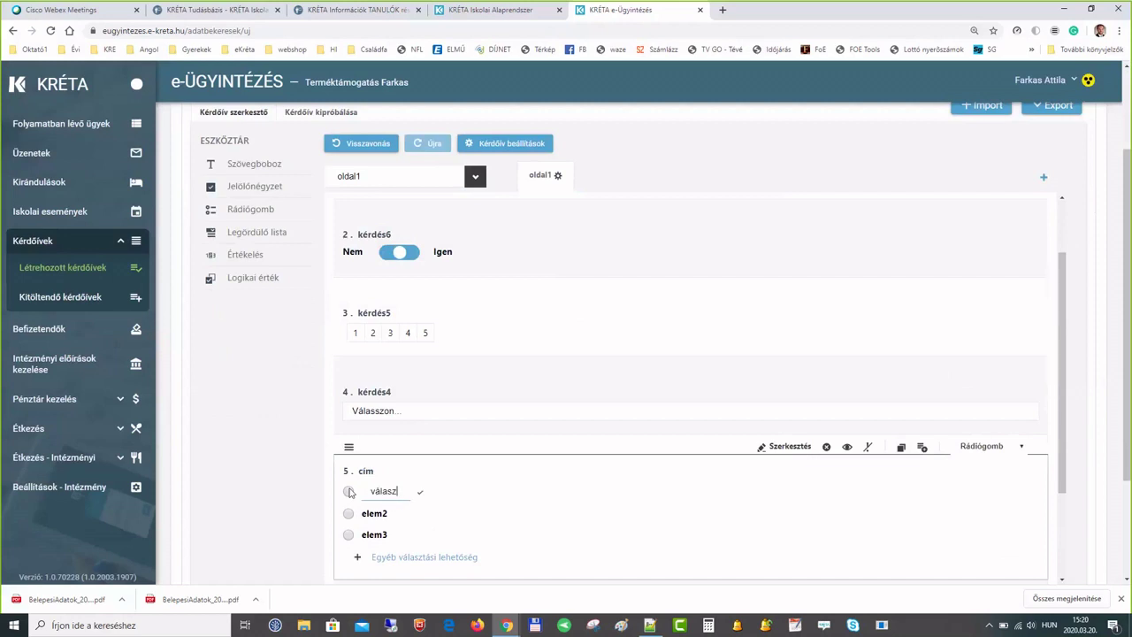
click(412, 491)
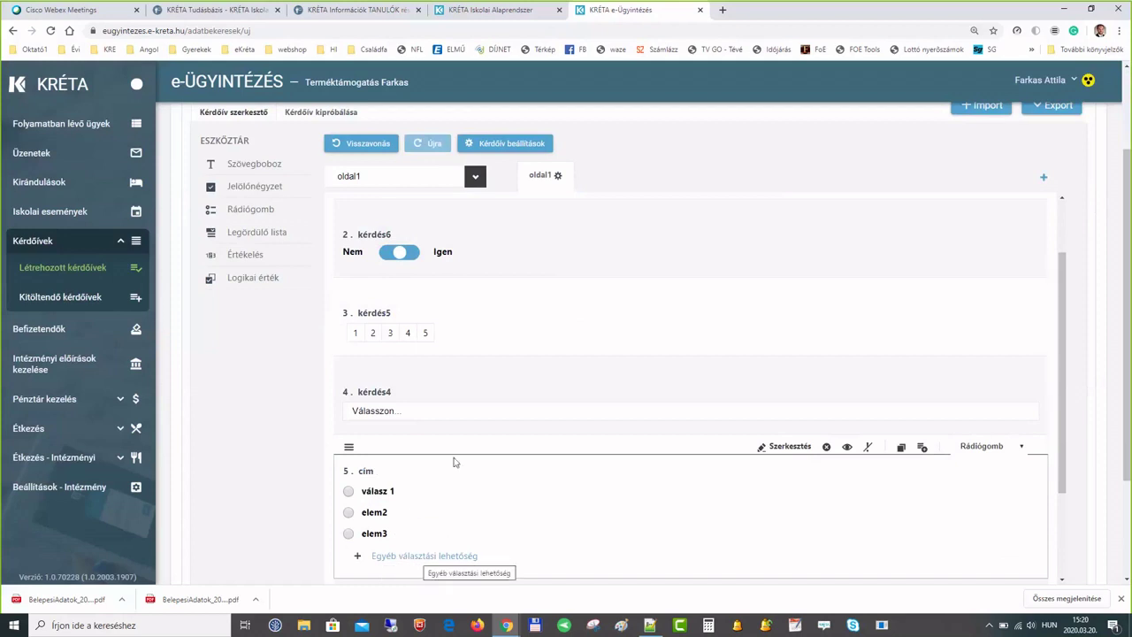
scroll(453, 462, up, 1)
scroll(452, 462, up, 1)
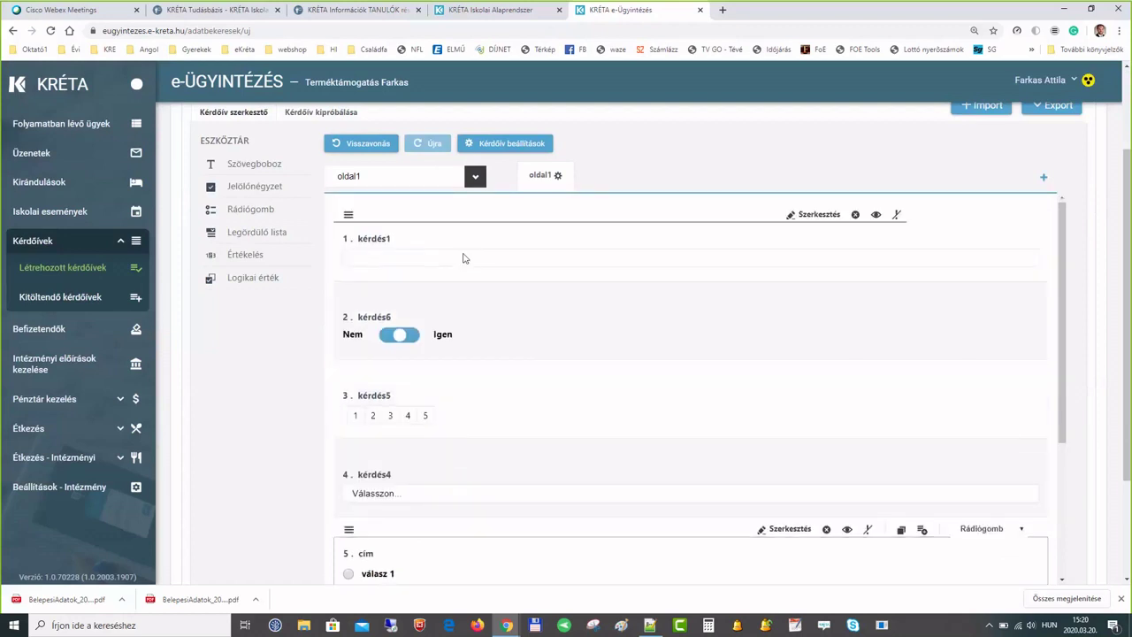
- Preview the questionnaire, ticking two checkbox answers and a radio answer, then return to the editor
click(475, 178)
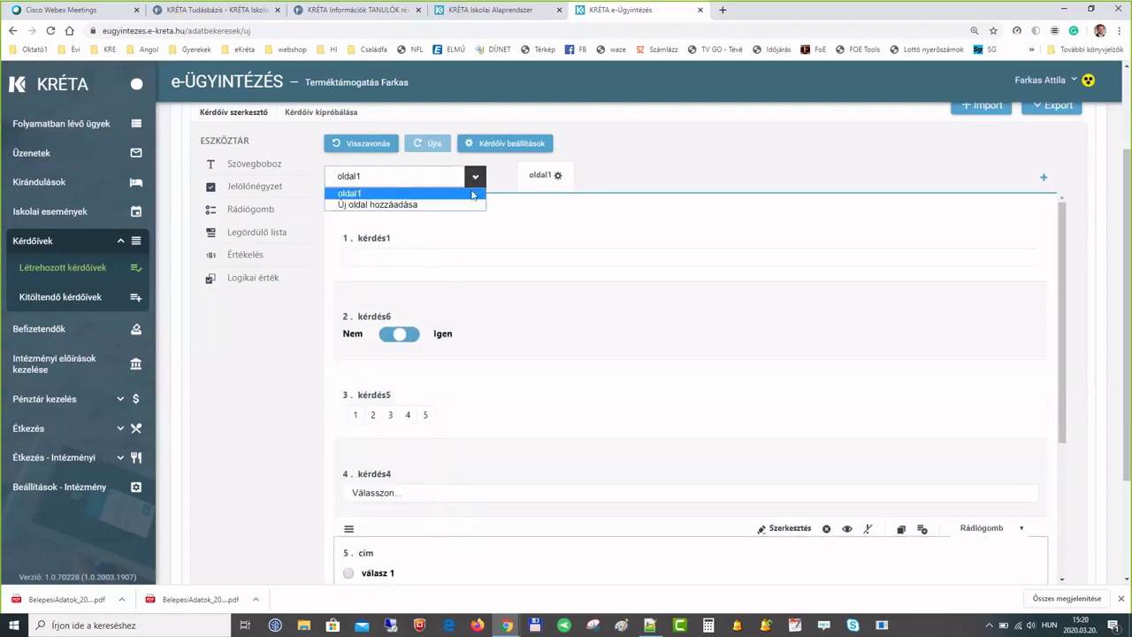
click(496, 180)
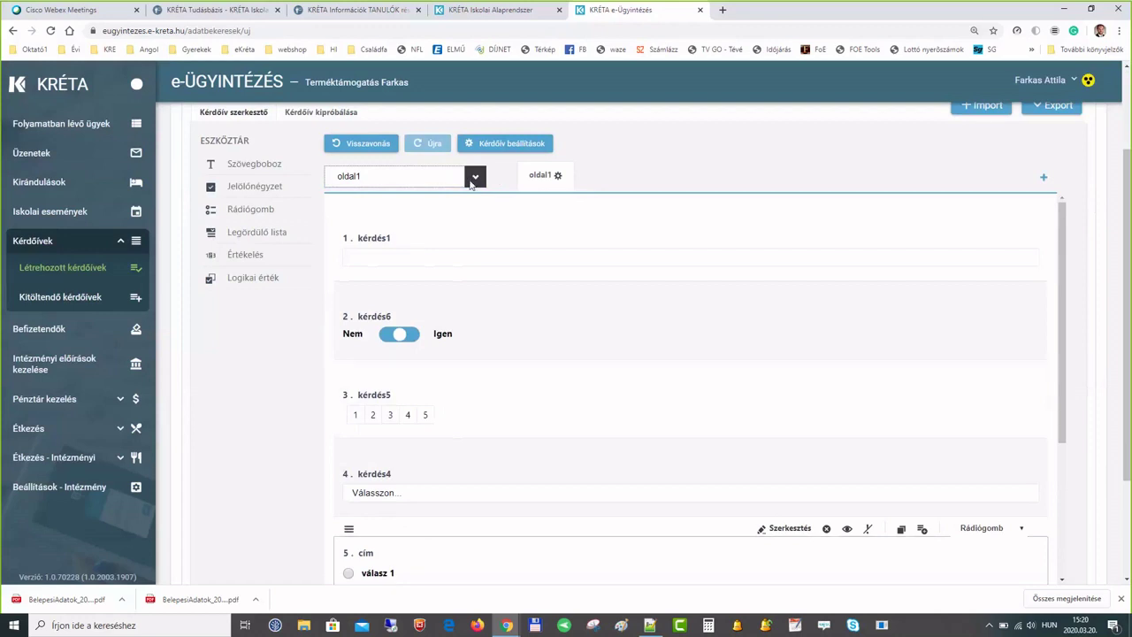
click(320, 113)
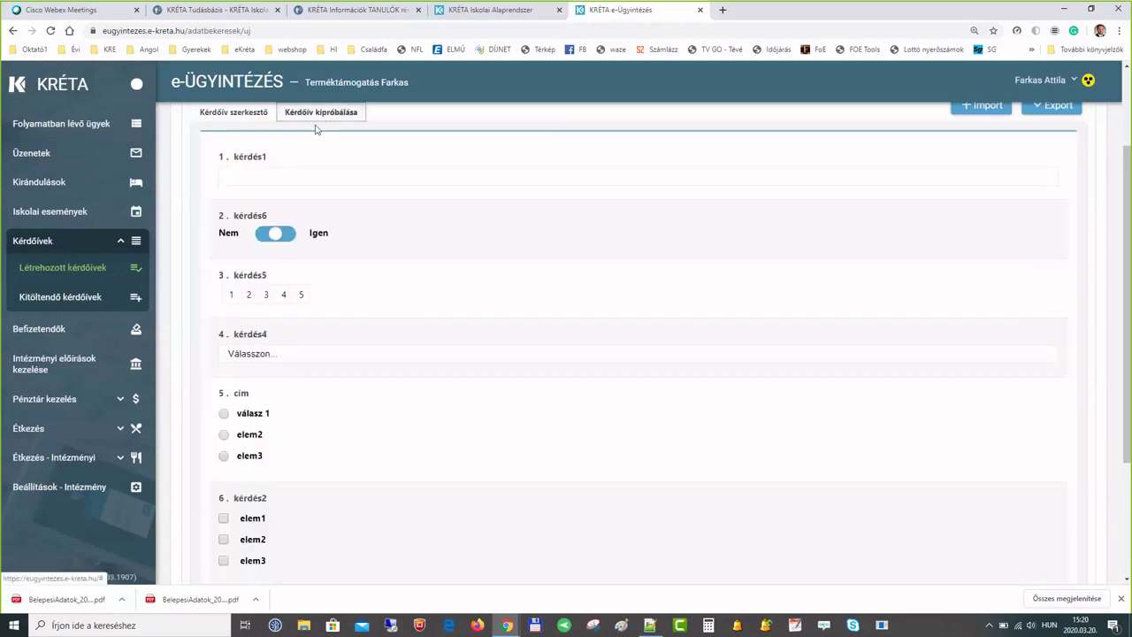
scroll(301, 458, down, 3)
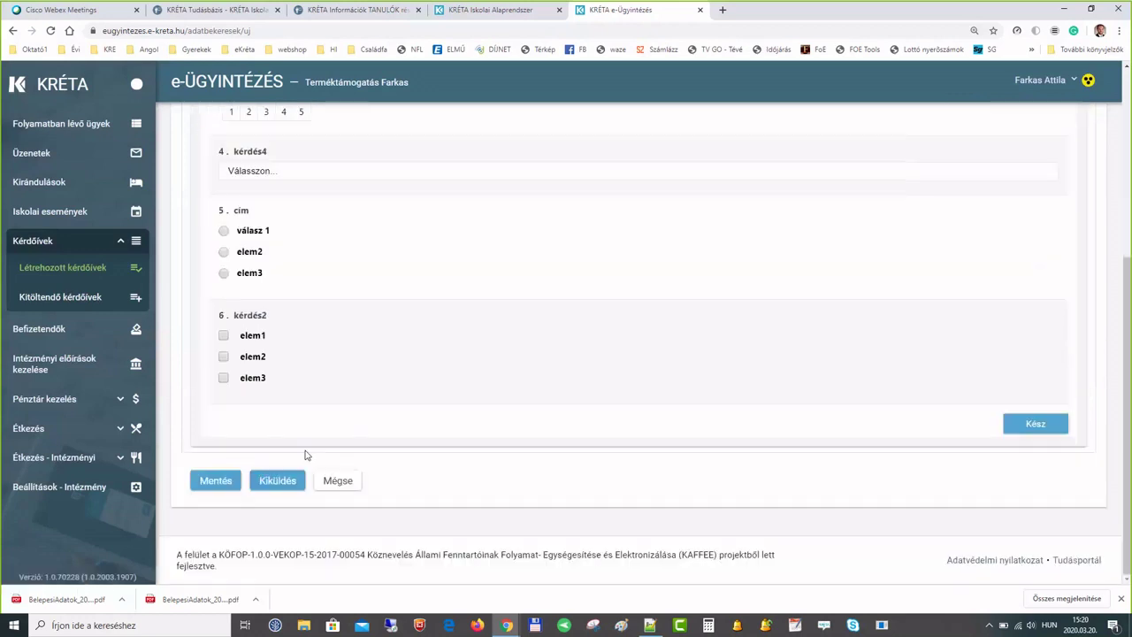
click(223, 378)
click(223, 357)
click(224, 251)
scroll(396, 349, up, 5)
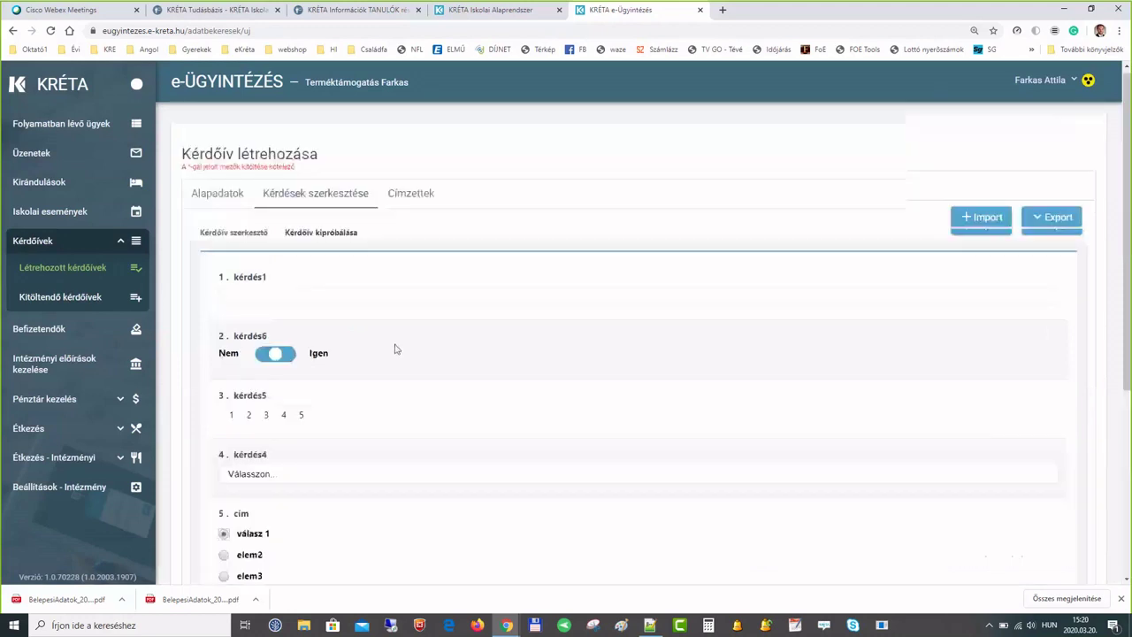
click(235, 237)
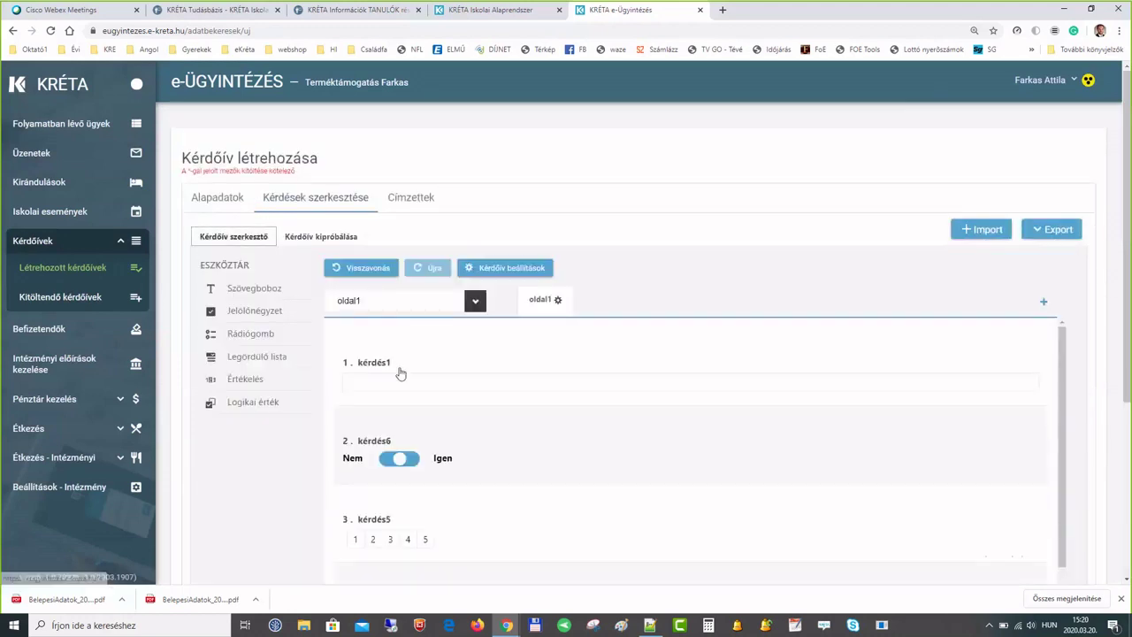
click(519, 268)
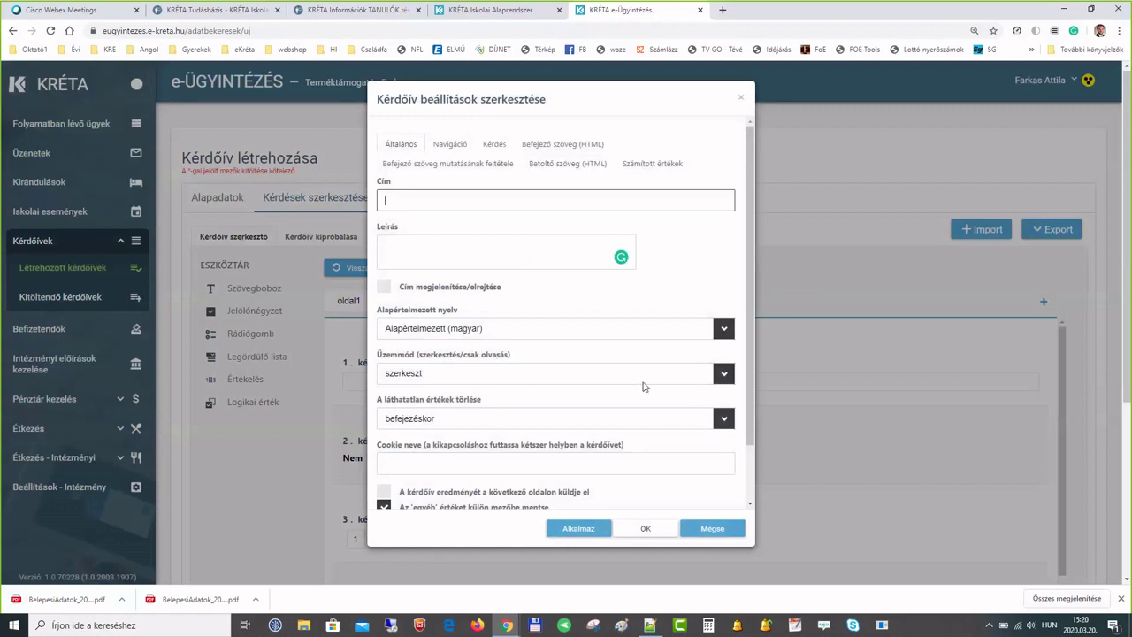
click(713, 529)
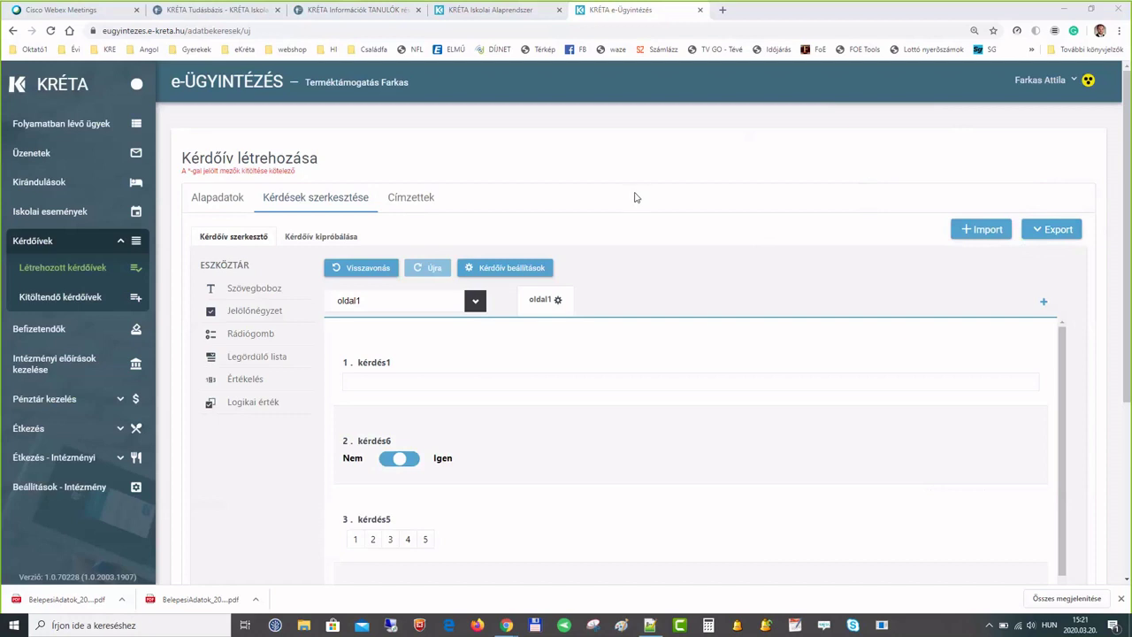
- On the Iskolai Alaprendszer tab, switch role to Adminisztrációs rendszer
click(476, 12)
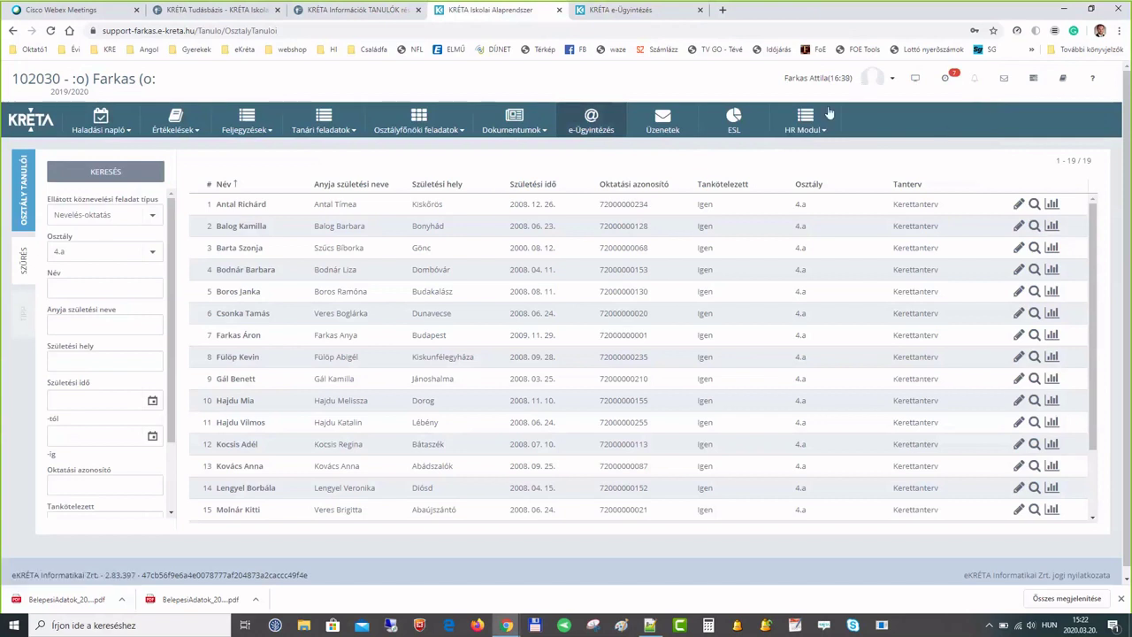
click(879, 81)
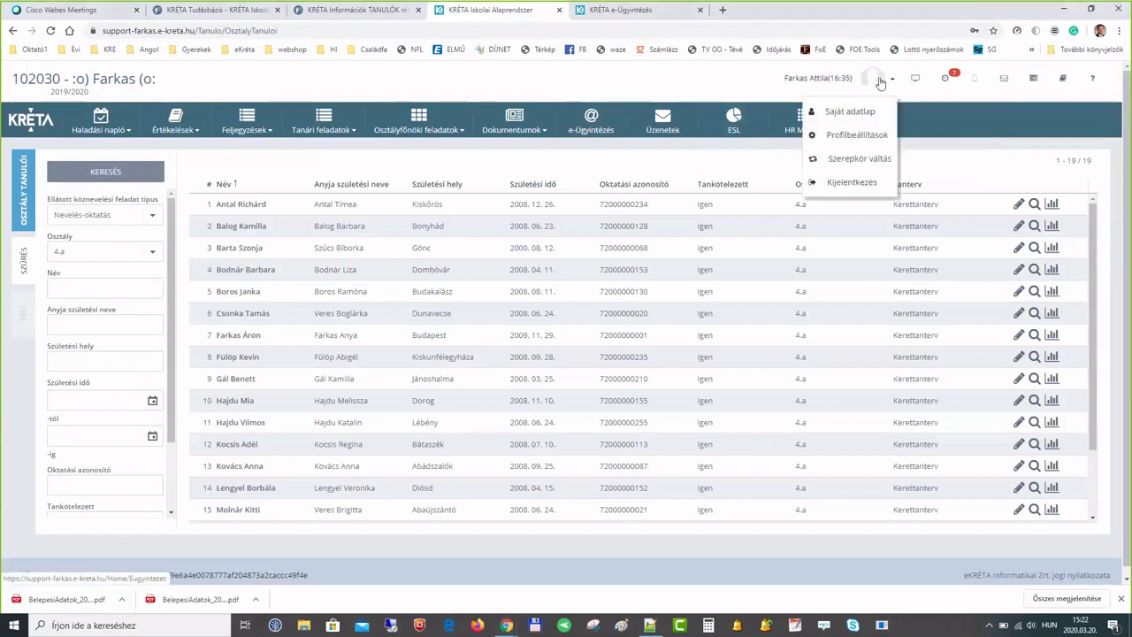
click(860, 159)
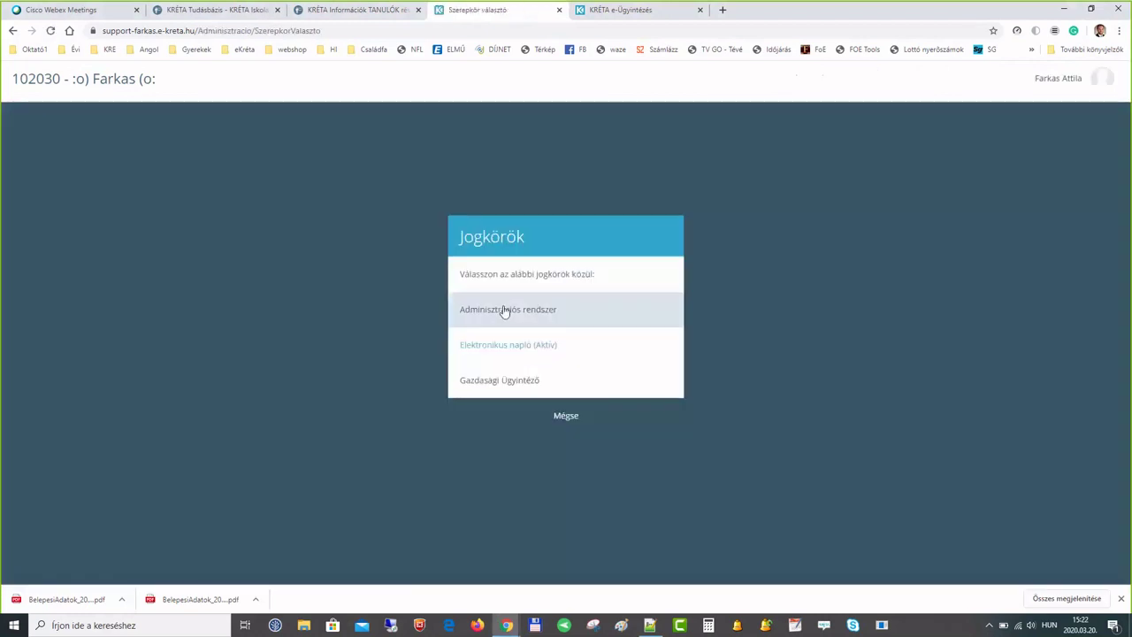
click(504, 311)
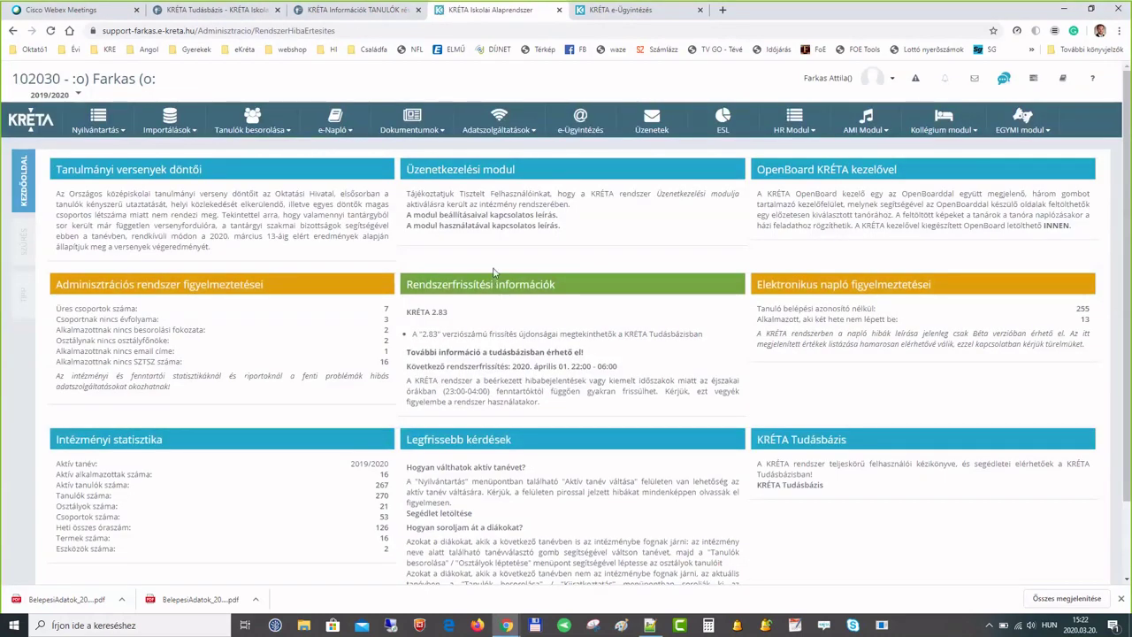
- Search Tanulók by name 'áron', open the 4.a student's record and view its Gondviselő tab
click(116, 124)
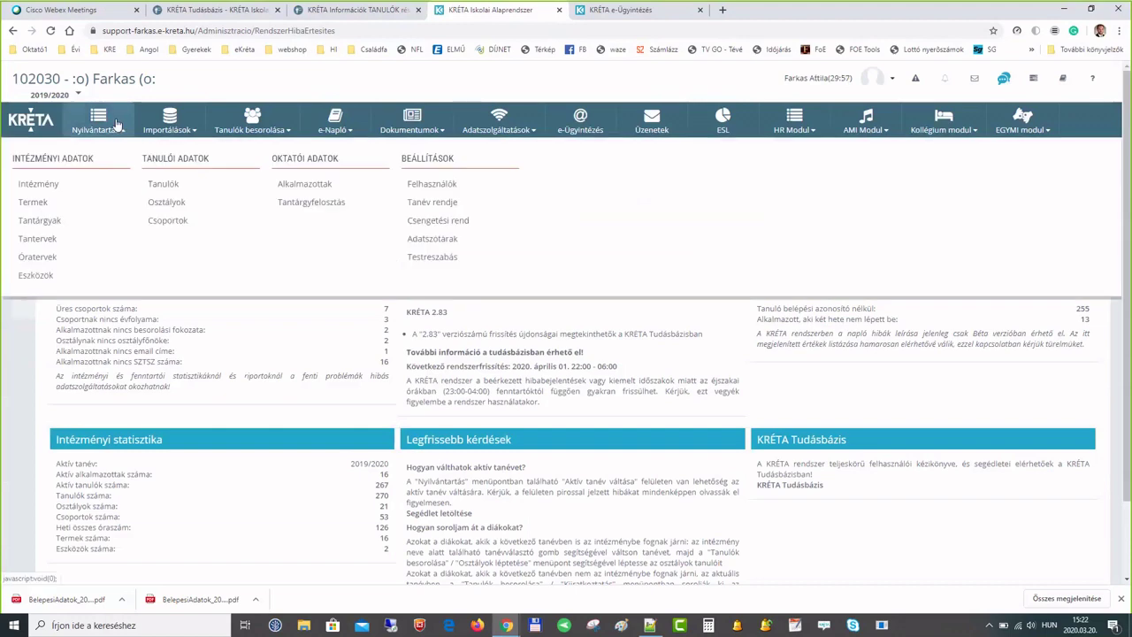
click(158, 187)
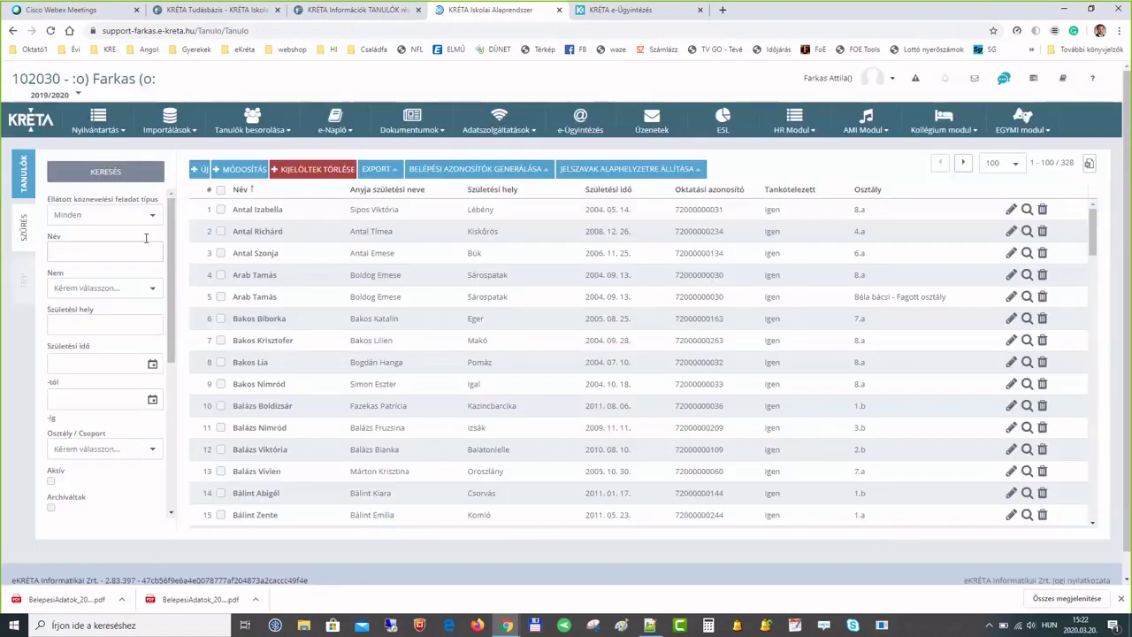
click(127, 252)
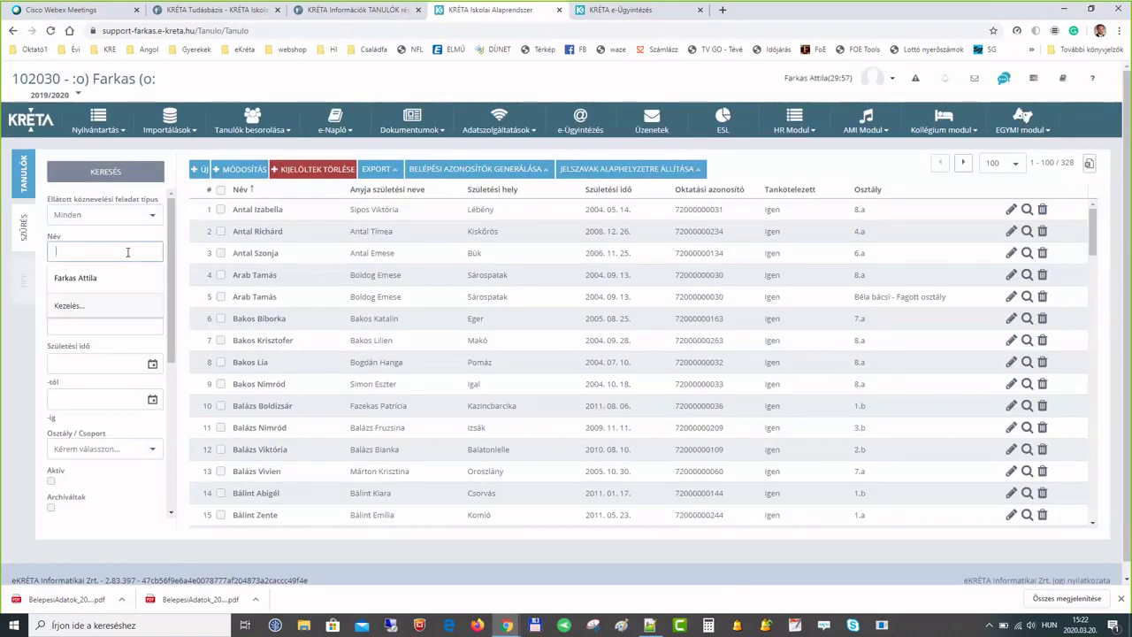
text(áron)
key(Return)
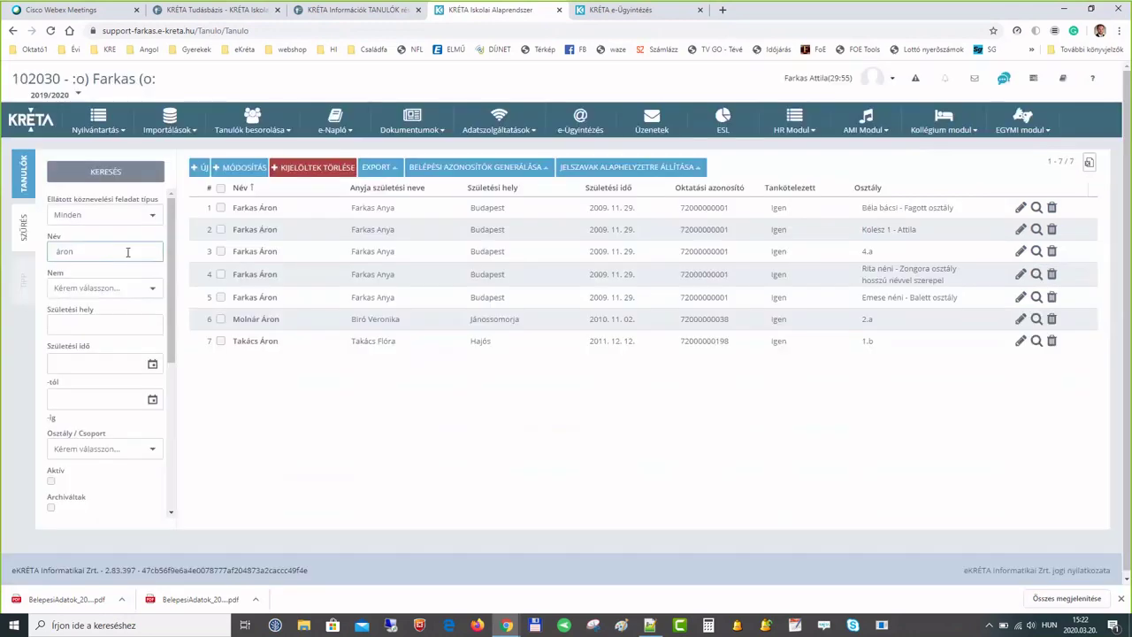
double_click(247, 256)
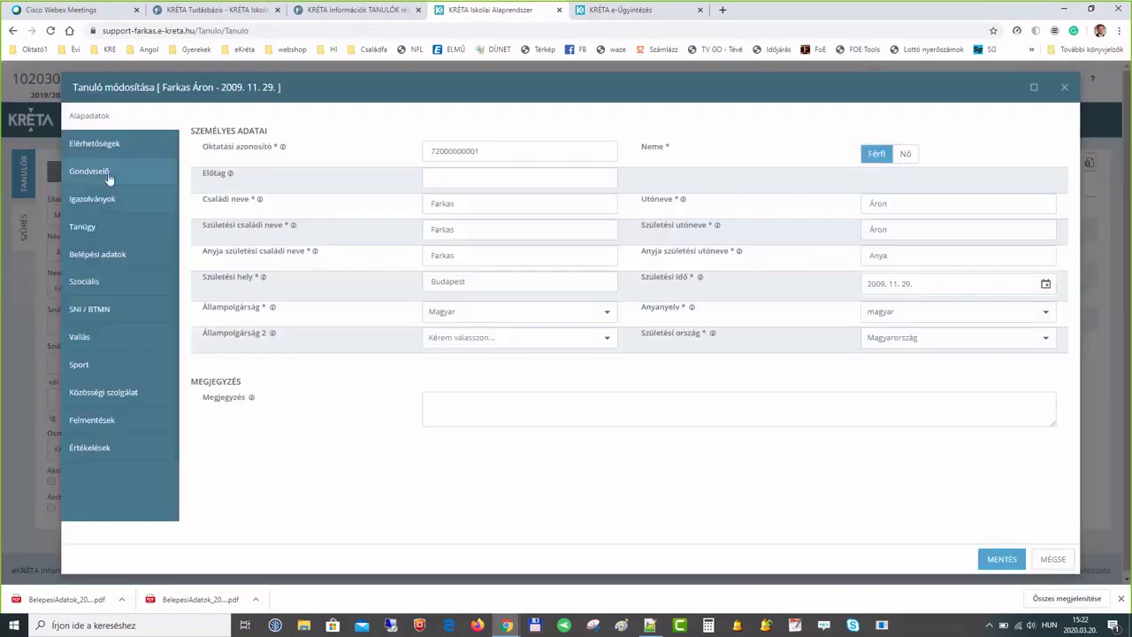
click(104, 172)
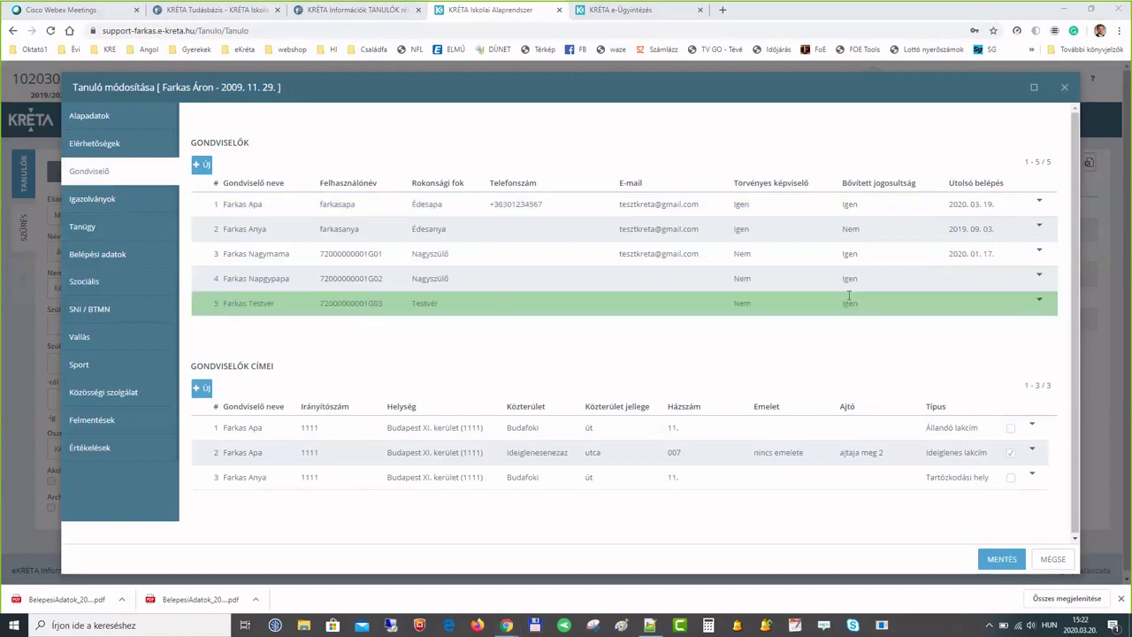
- Check the student's Belépési adatok and password field, then close the record with MÉGSE
click(1039, 254)
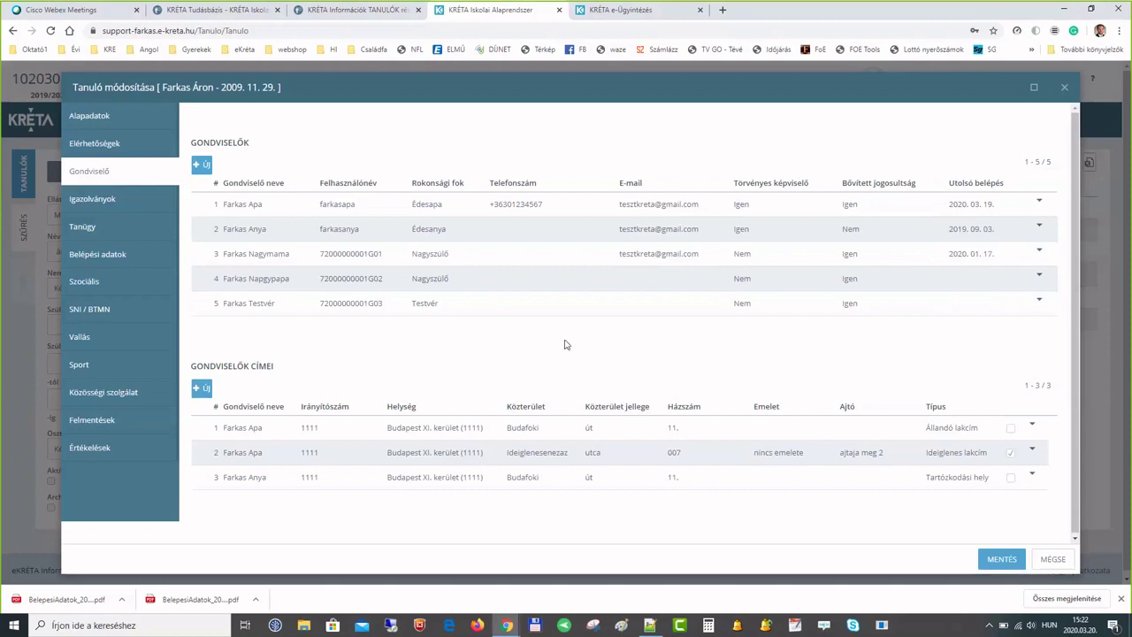
click(135, 258)
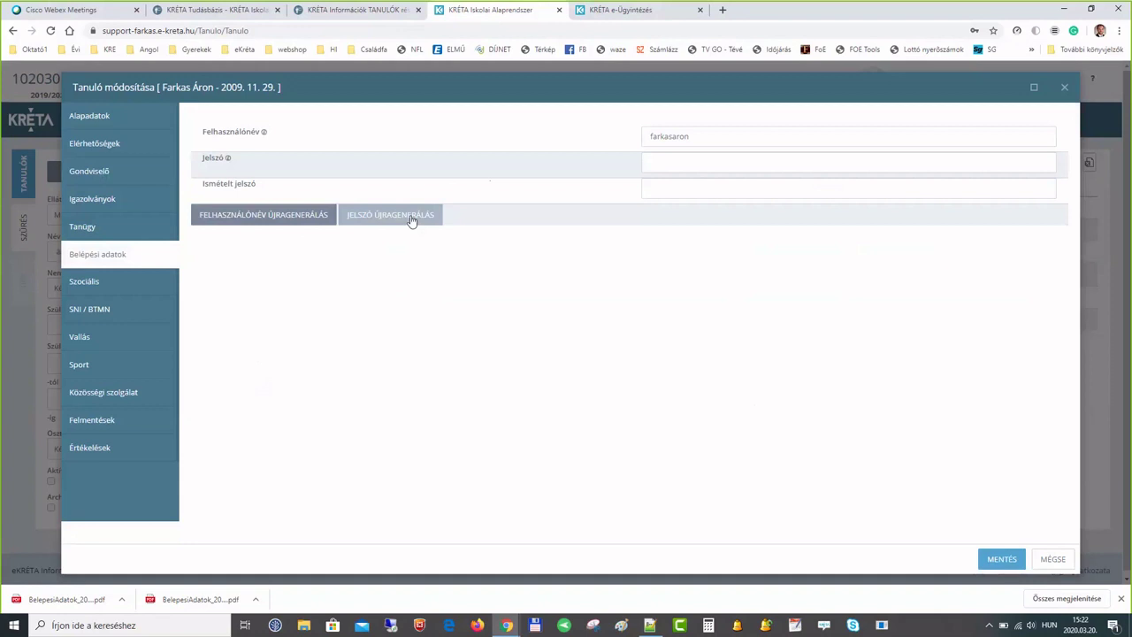
click(658, 161)
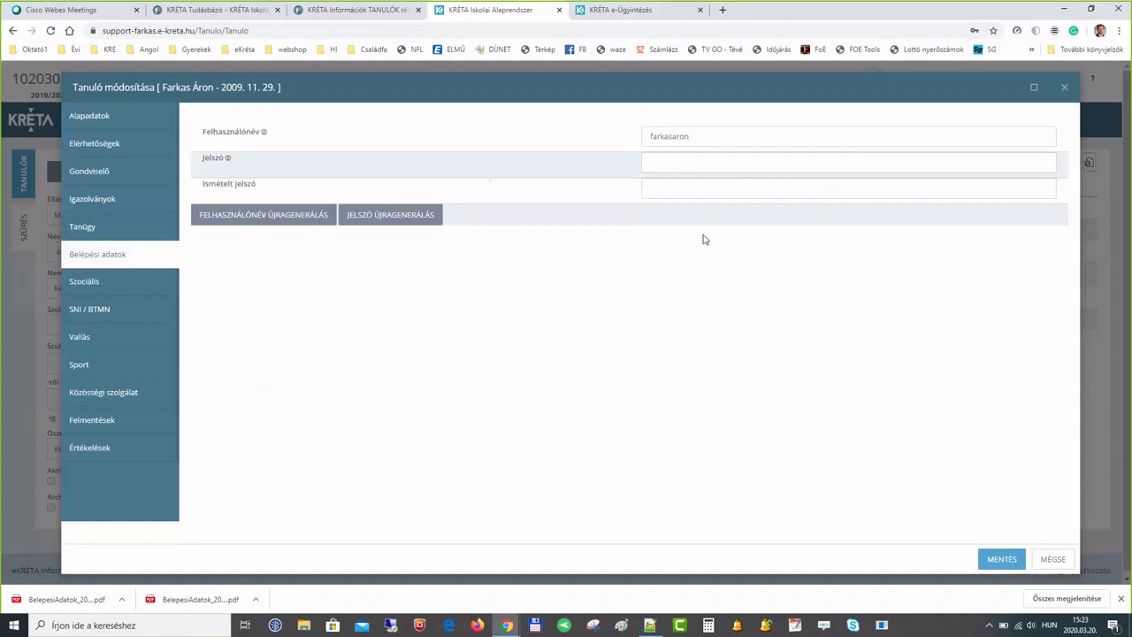
click(1055, 557)
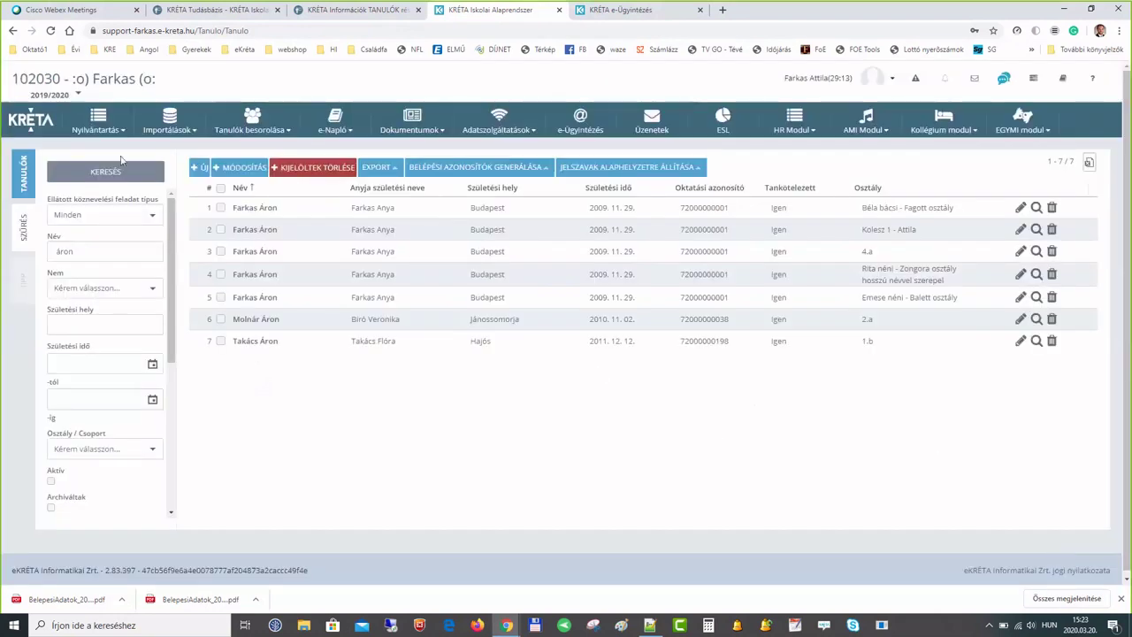
- In Testreszabás, set student password generation to Születési dátum and save with MENTÉS
click(98, 123)
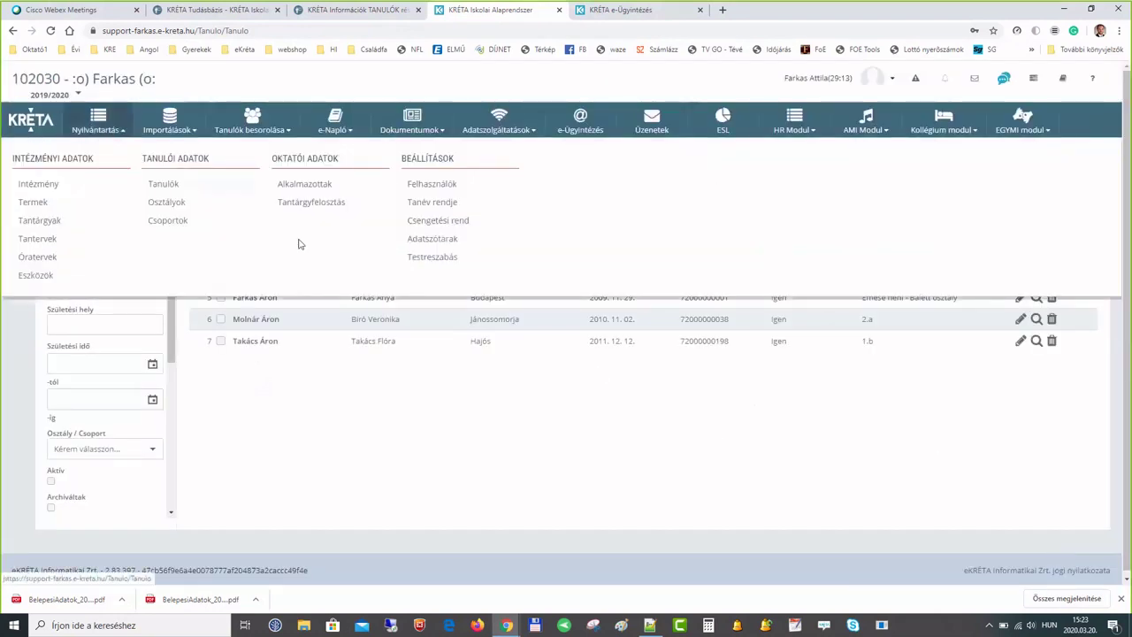
click(436, 257)
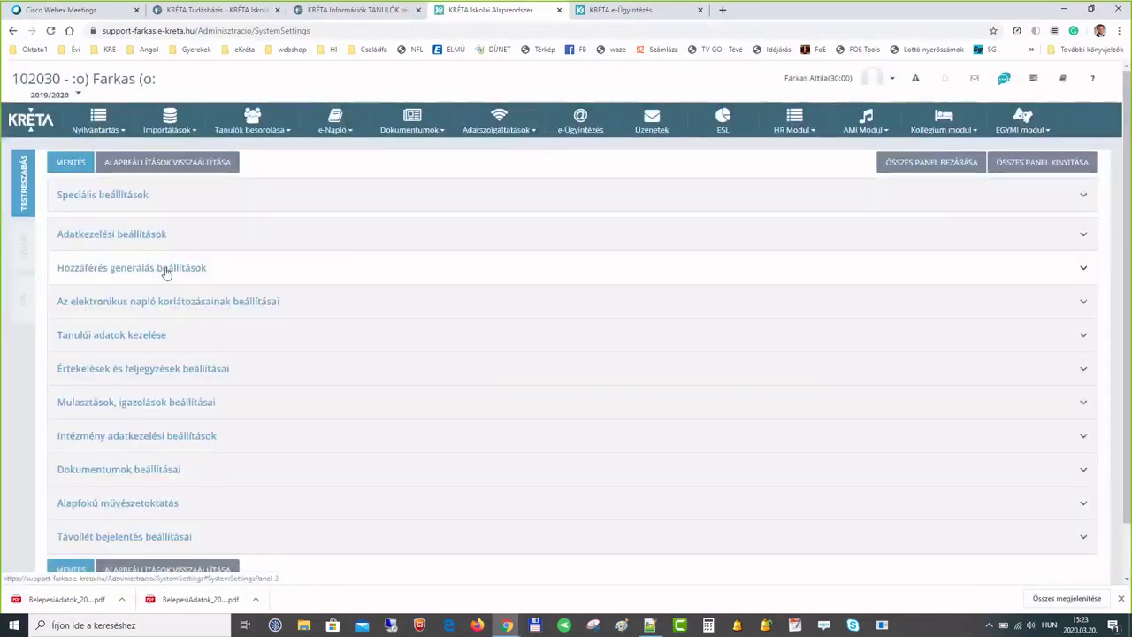
click(165, 271)
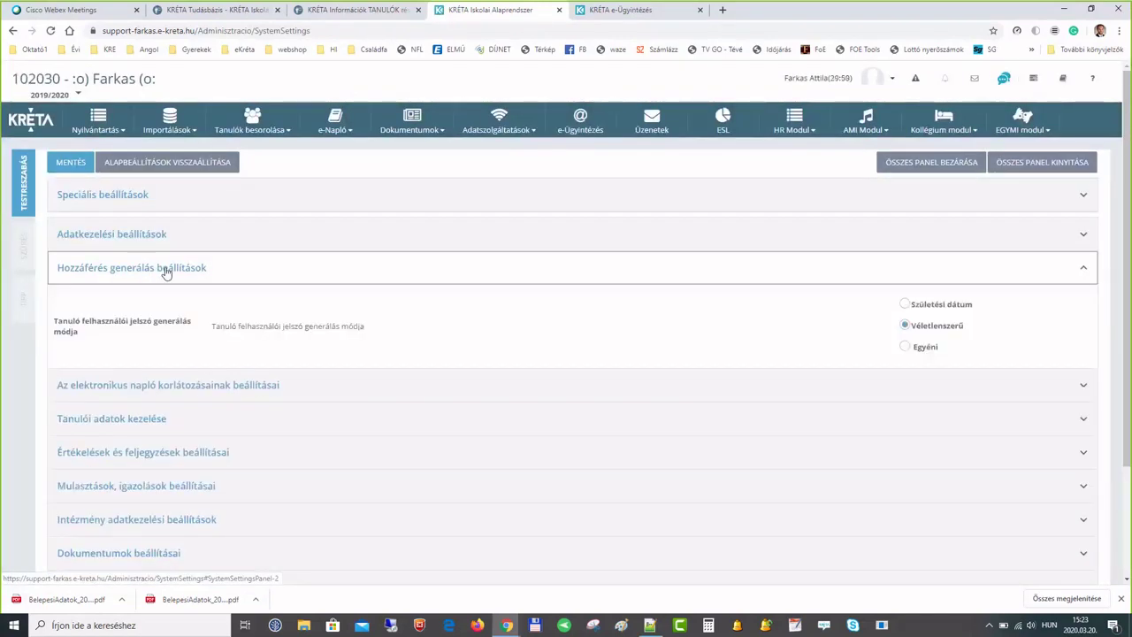
click(904, 307)
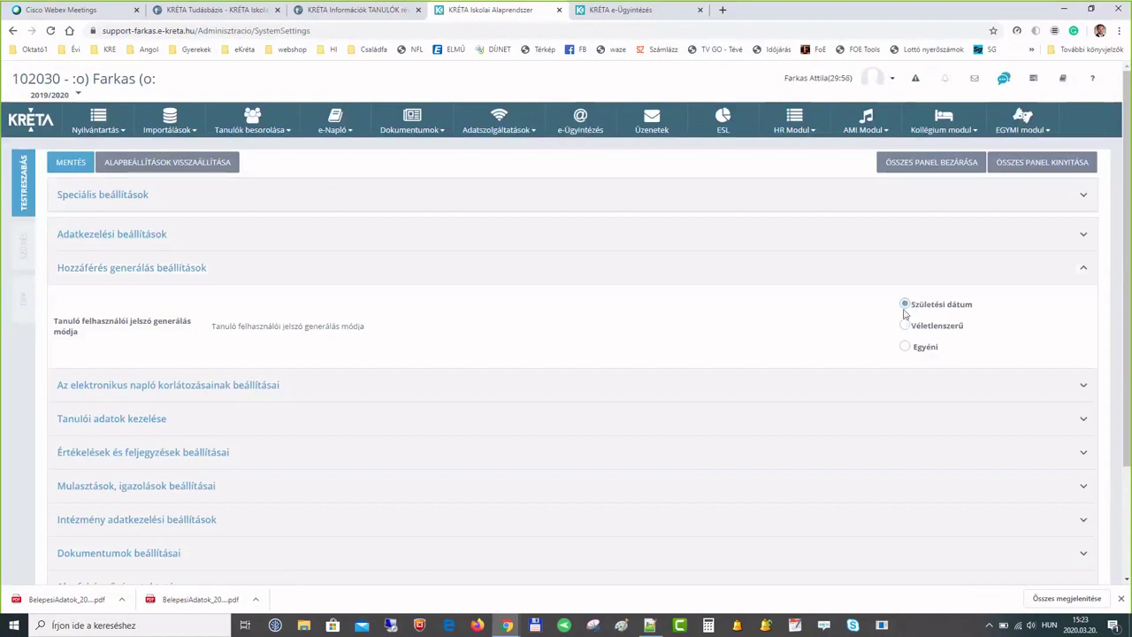
click(905, 326)
click(905, 305)
click(940, 326)
click(907, 305)
click(73, 164)
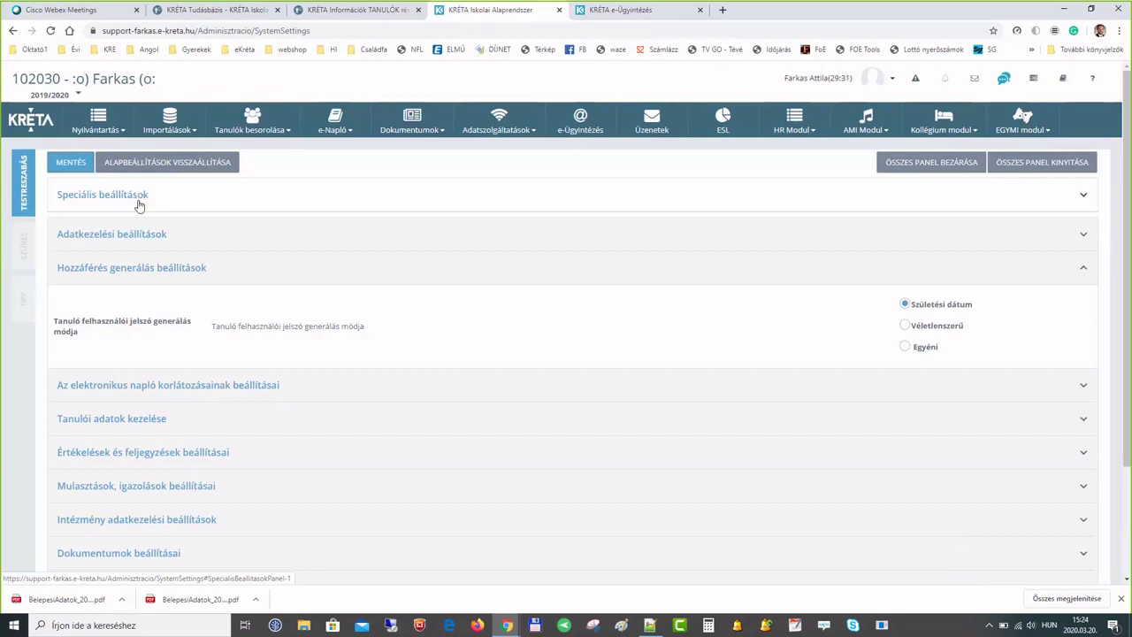
- Open the e-Napló menu
click(889, 82)
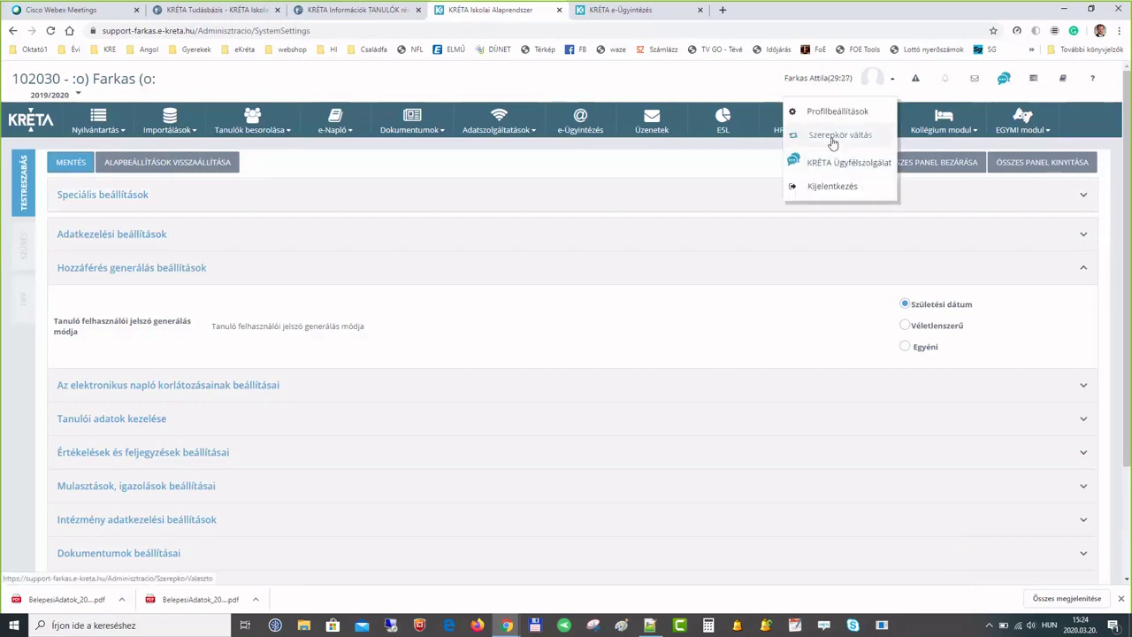
click(880, 82)
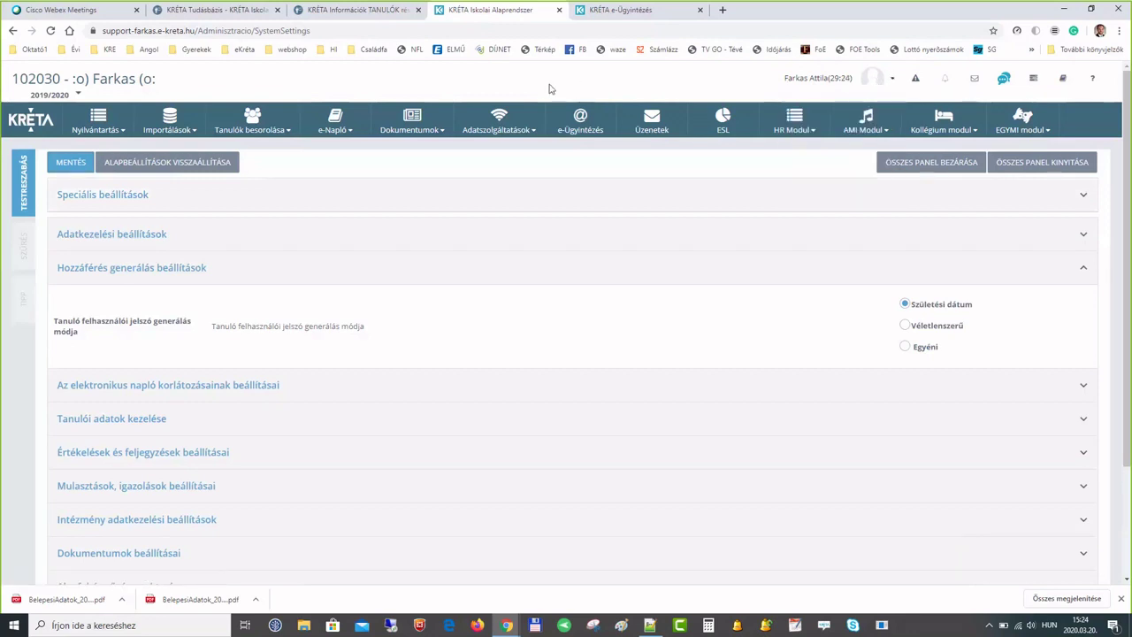
click(352, 126)
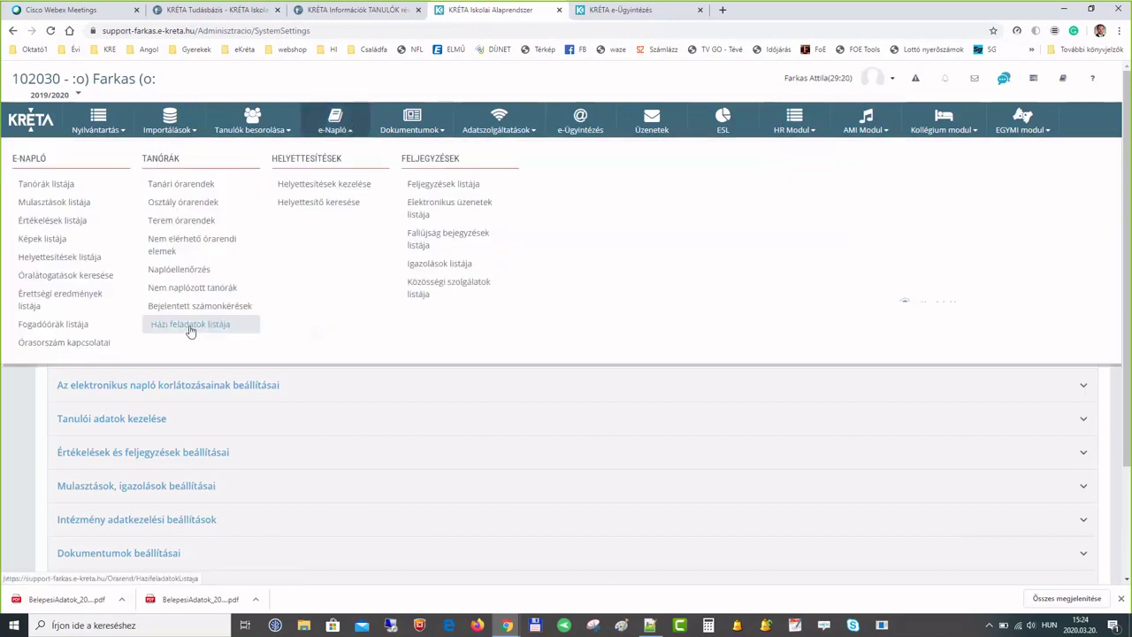
- In Házi feladatok listája, review row 37's 10 February maths homework, then open Nyilvántartás
click(247, 332)
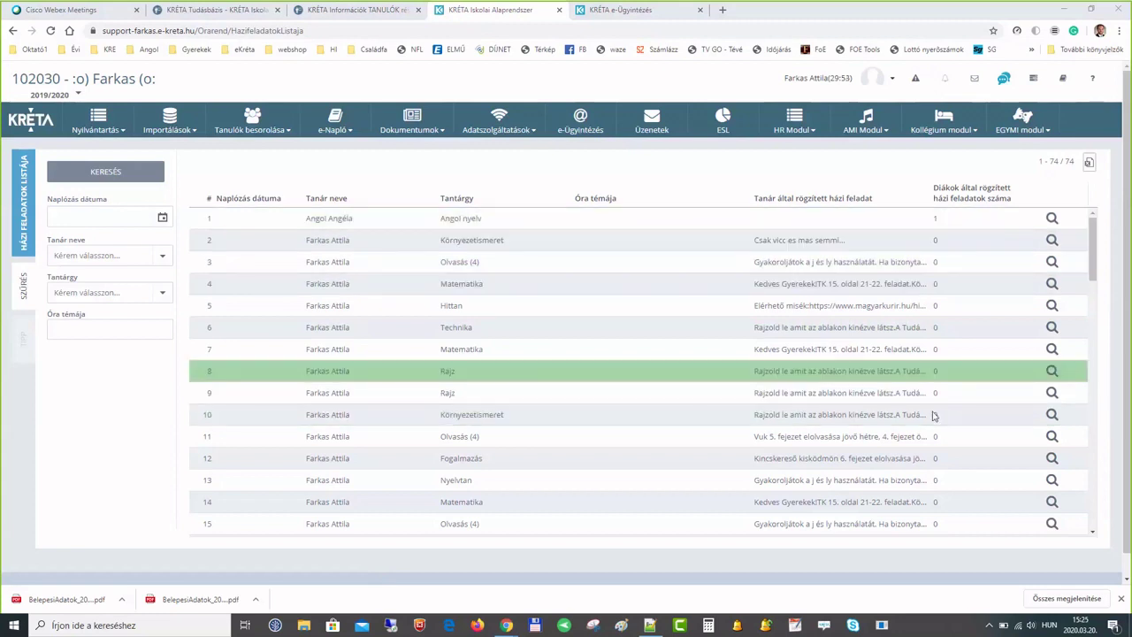
scroll(937, 389, down, 1)
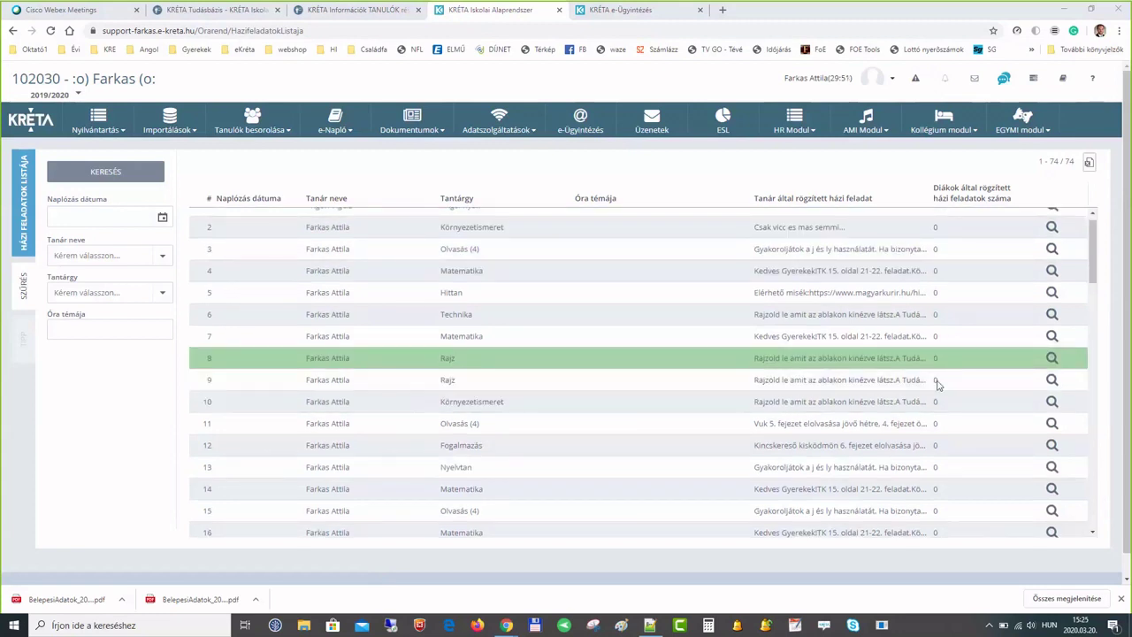
scroll(938, 384, down, 8)
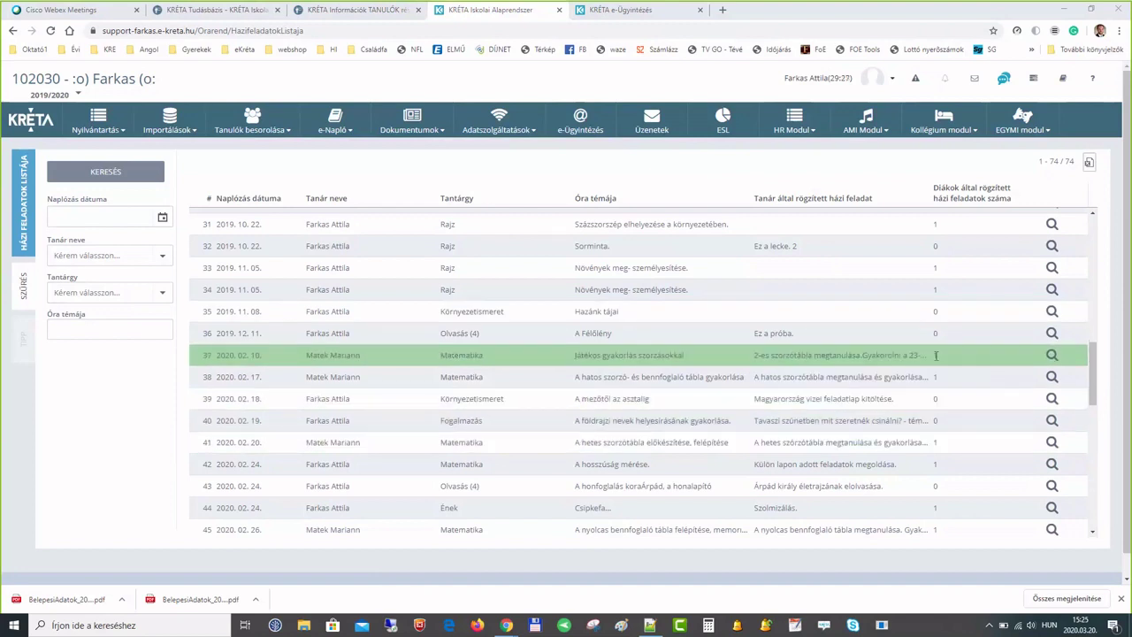
click(1053, 354)
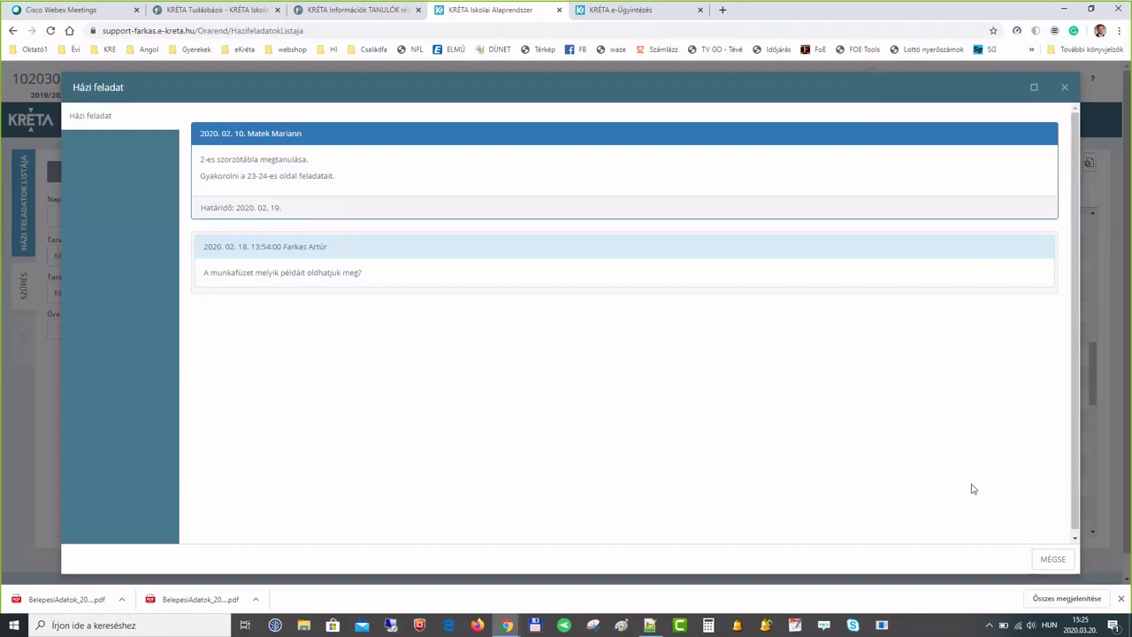
click(1121, 599)
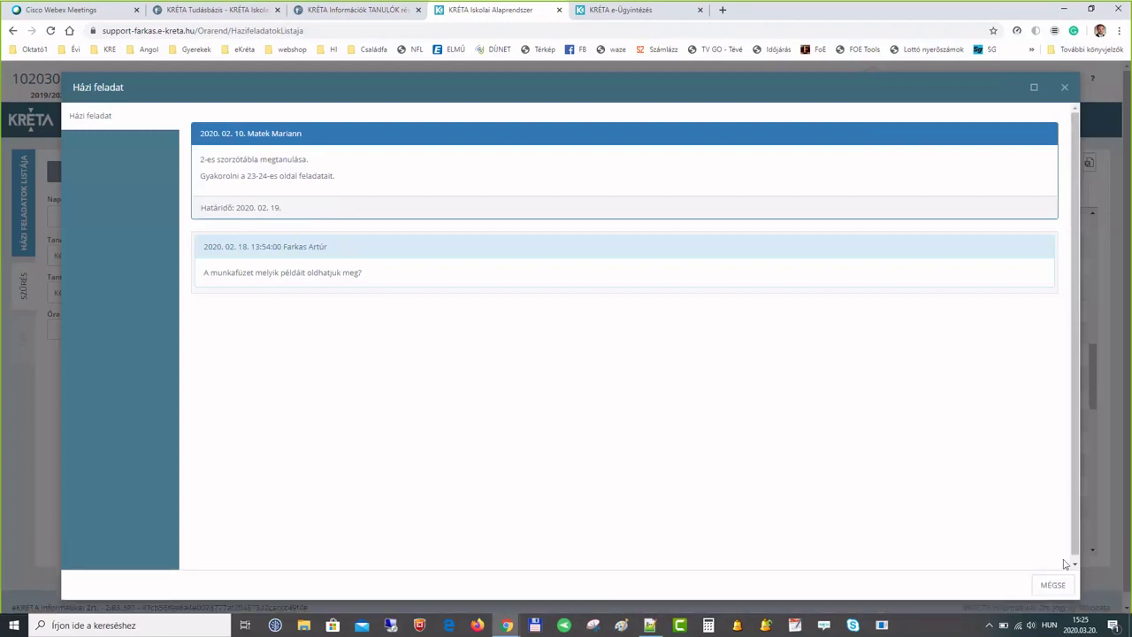
click(1054, 585)
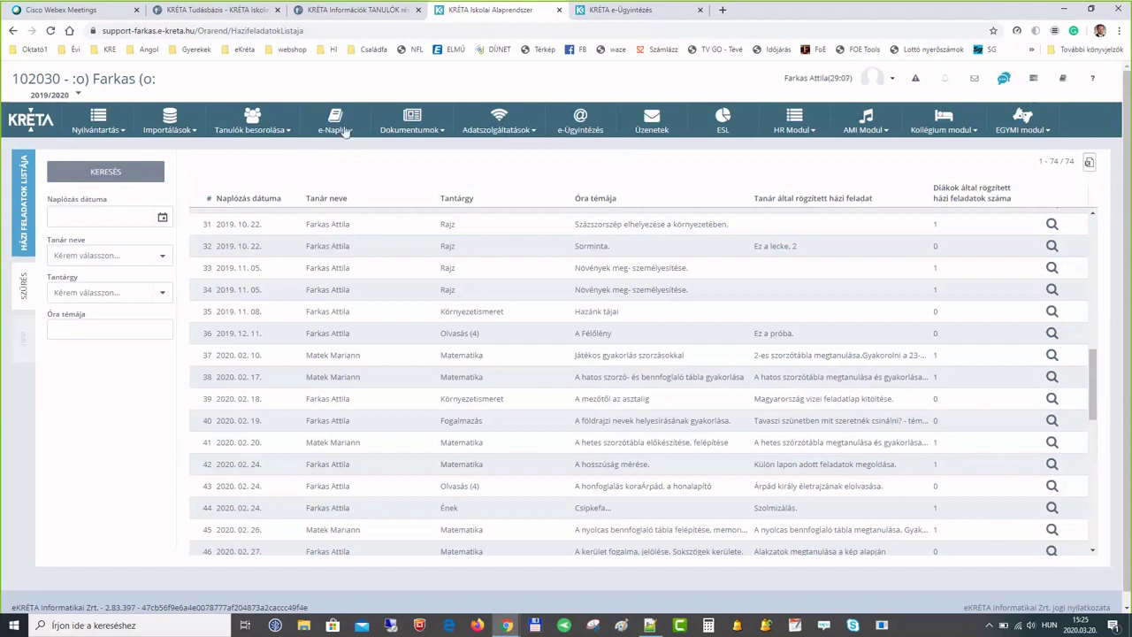
click(335, 124)
click(114, 131)
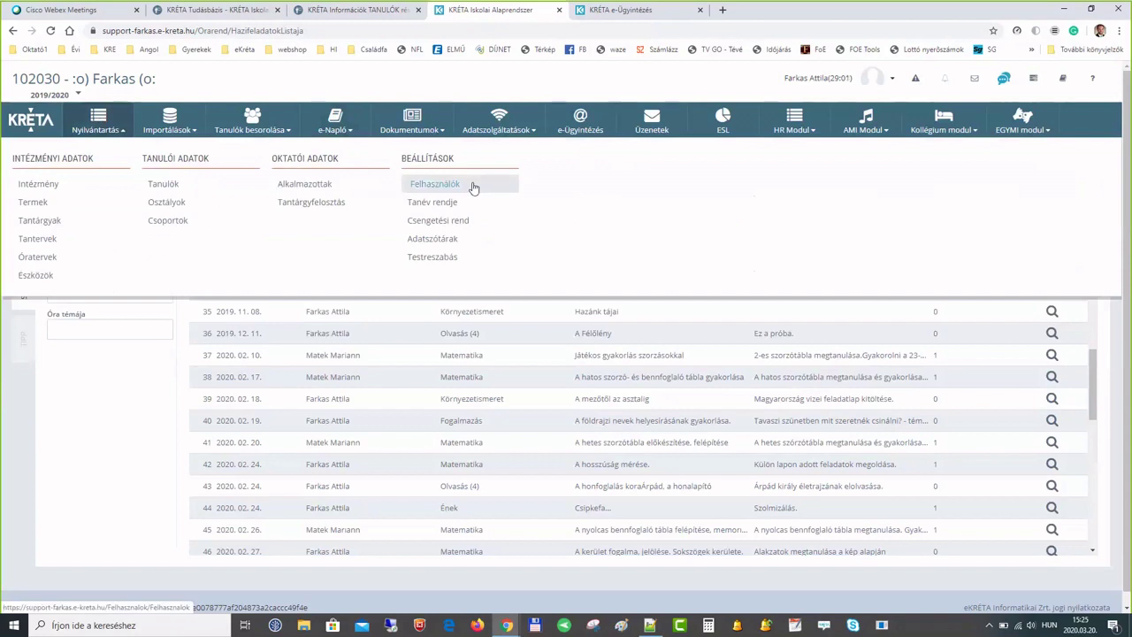
- Filter the Felhasználók list to show only Gondviselő (guardian) users
click(474, 187)
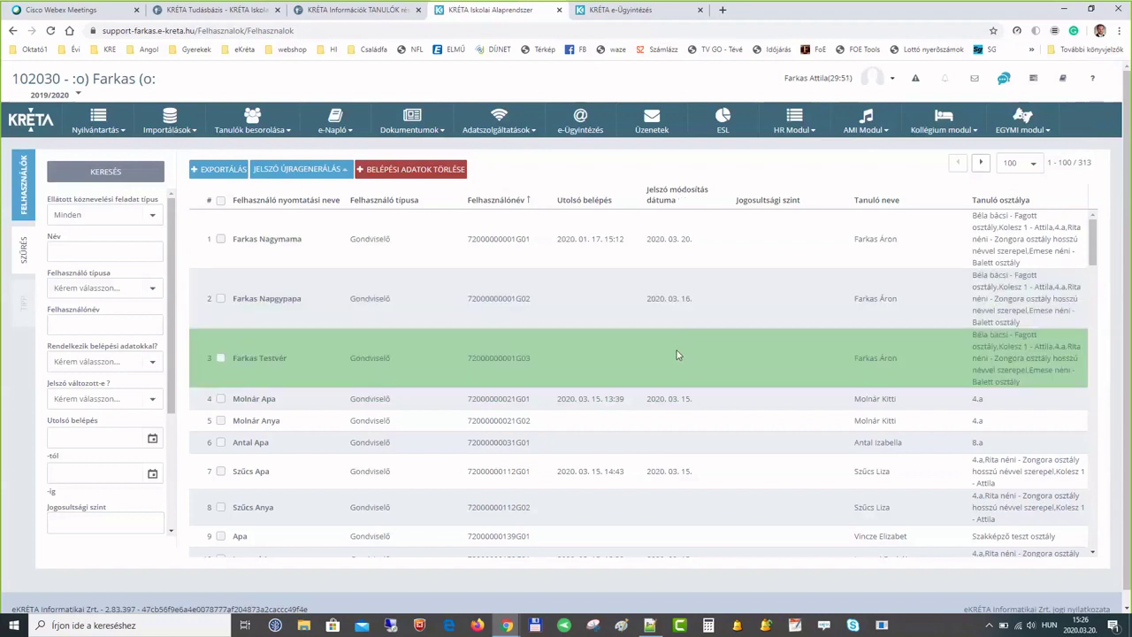
click(76, 251)
click(85, 234)
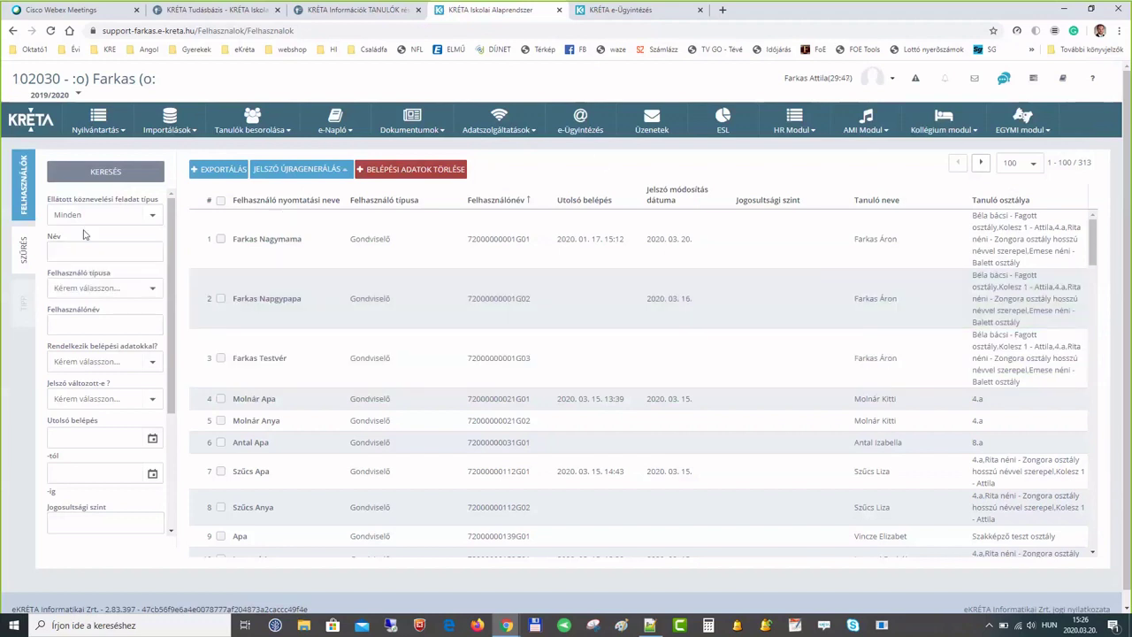
click(76, 288)
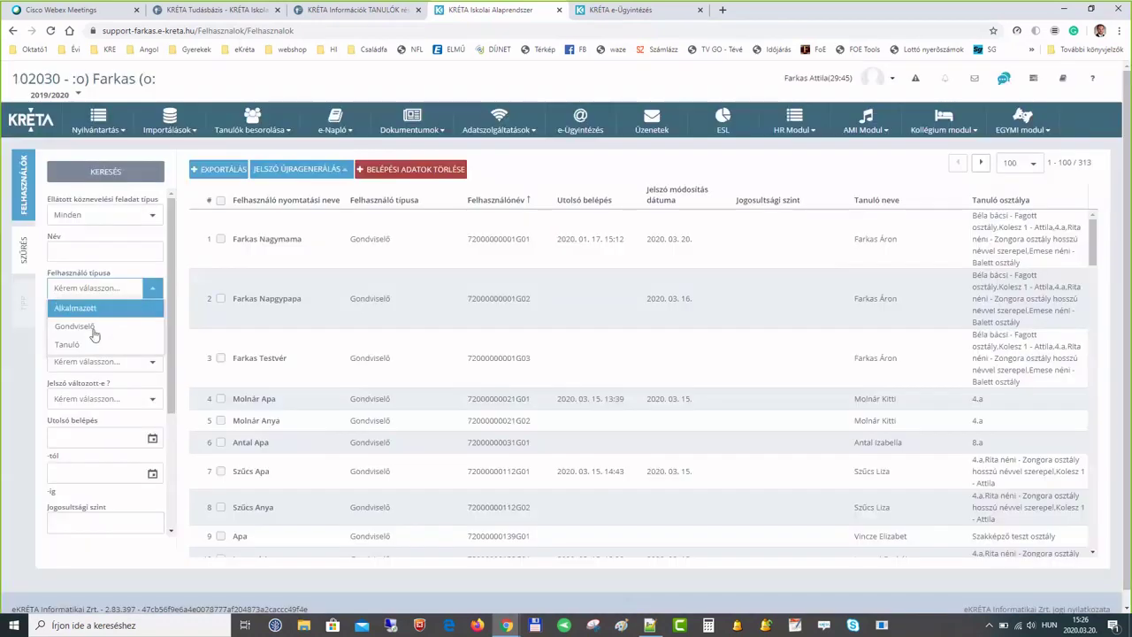
click(84, 327)
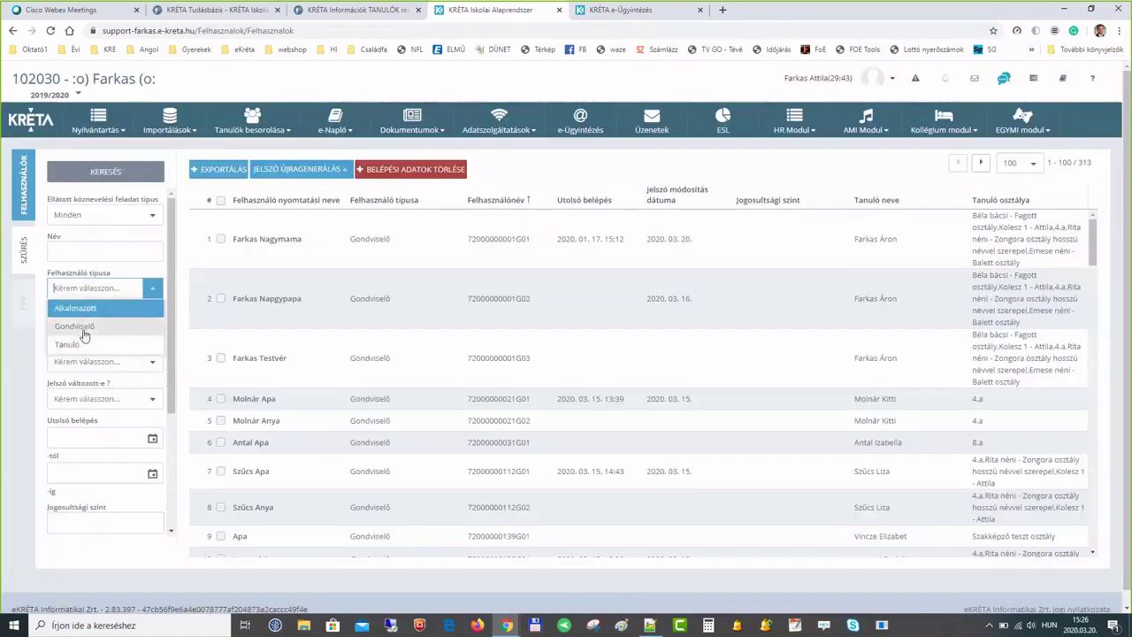
click(105, 174)
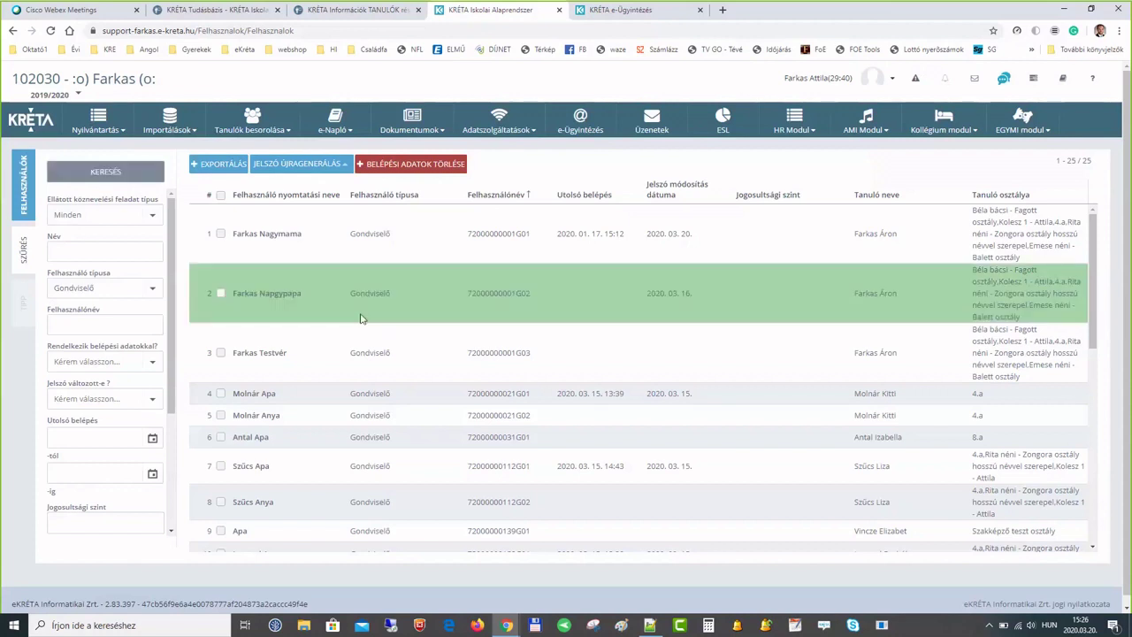
- Review the guardian results, then return to the administration start page
scroll(361, 316, down, 2)
scroll(361, 318, down, 3)
scroll(361, 319, up, 5)
click(100, 123)
click(51, 186)
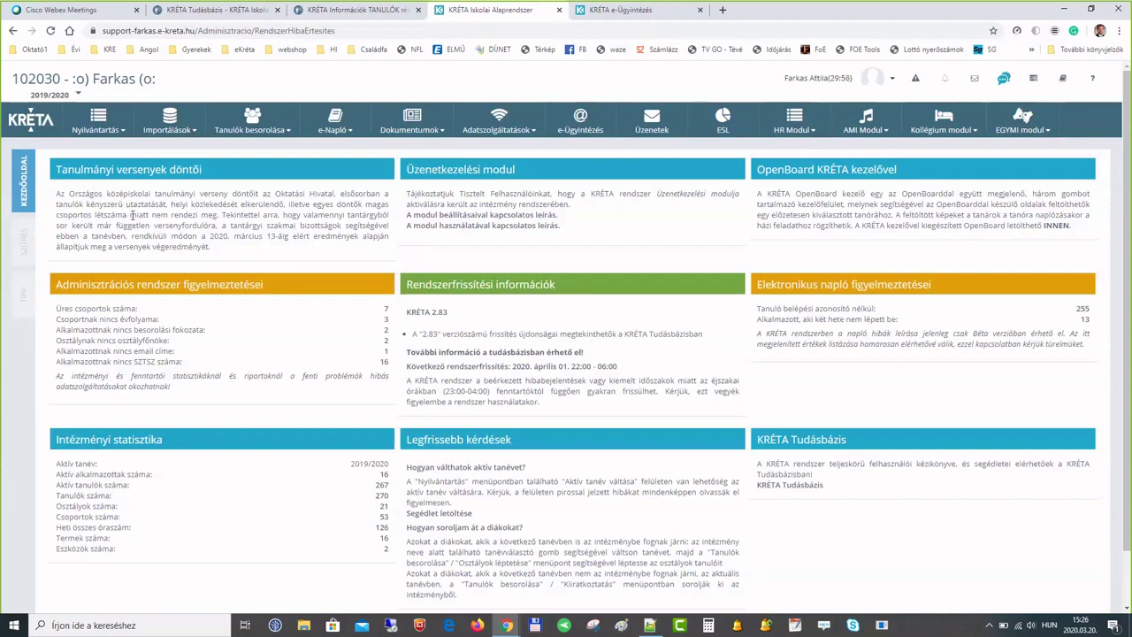
- Switch the role to Elektronikus napló from the profile menu
click(854, 85)
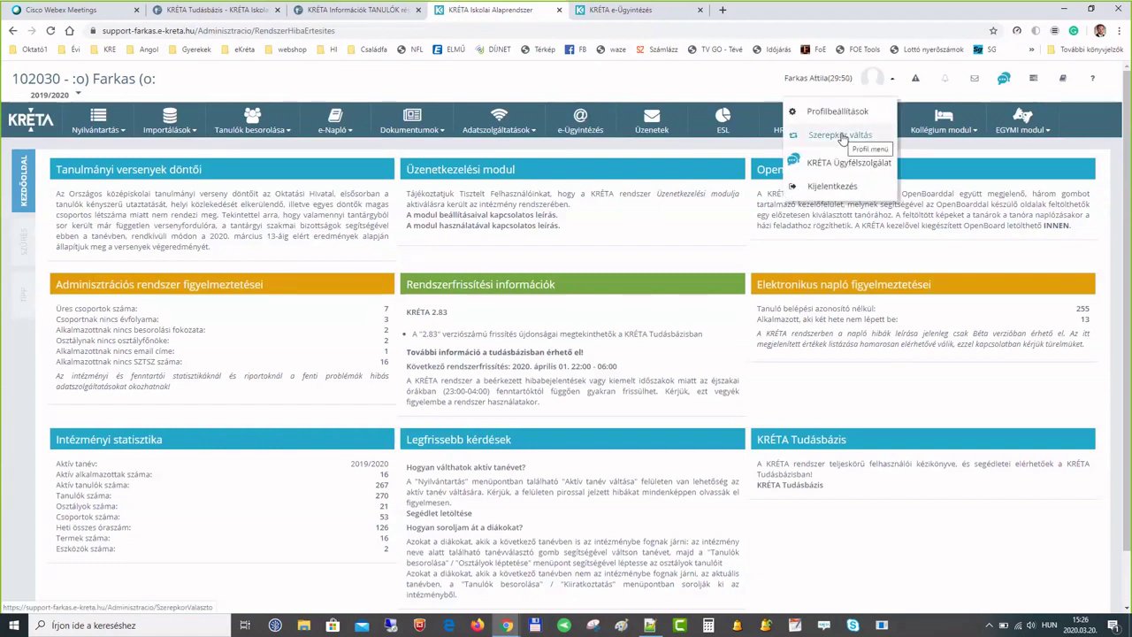
click(840, 137)
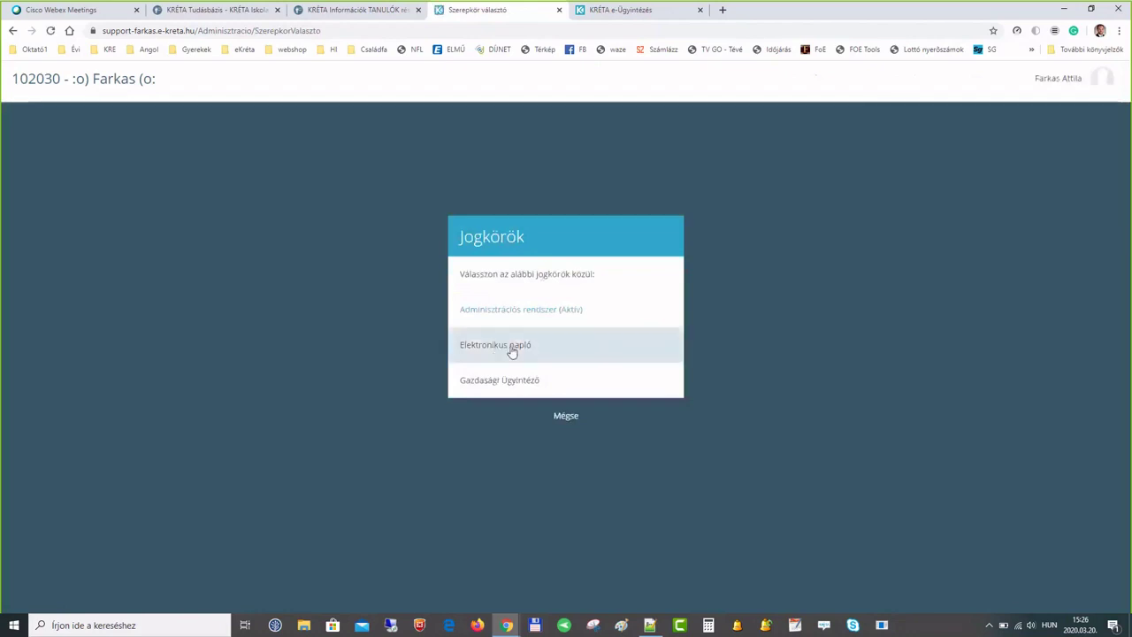
click(514, 351)
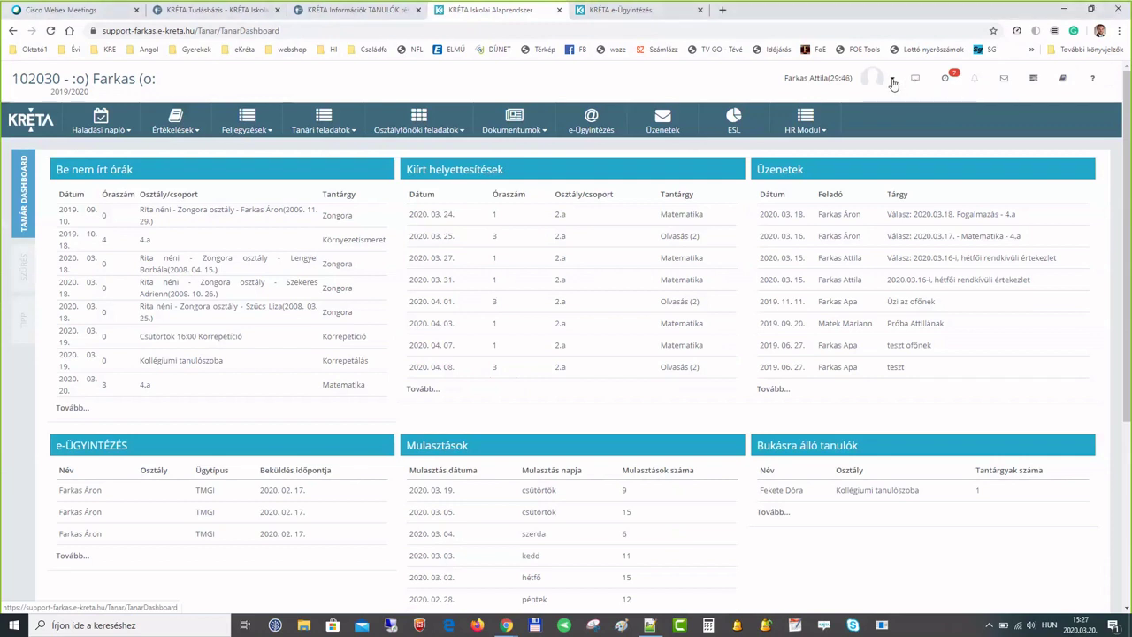
- In Profilbeállítások, turn off 'Belépéskor a heti órarend jelenjen meg' and open the timetable
click(889, 78)
click(854, 137)
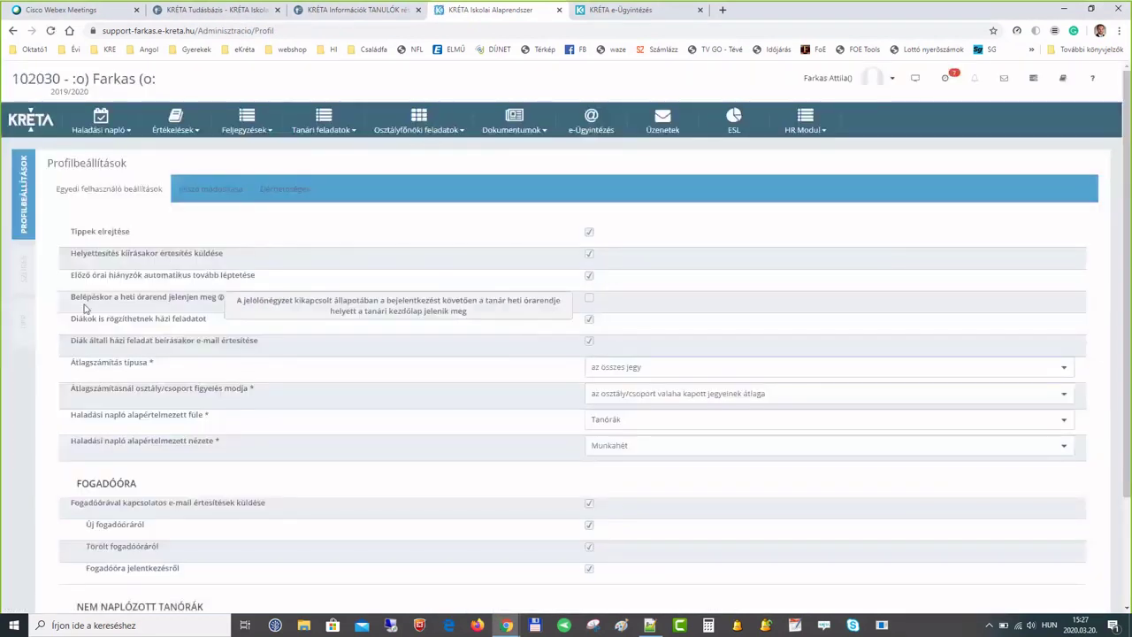
drag(72, 305, 221, 303)
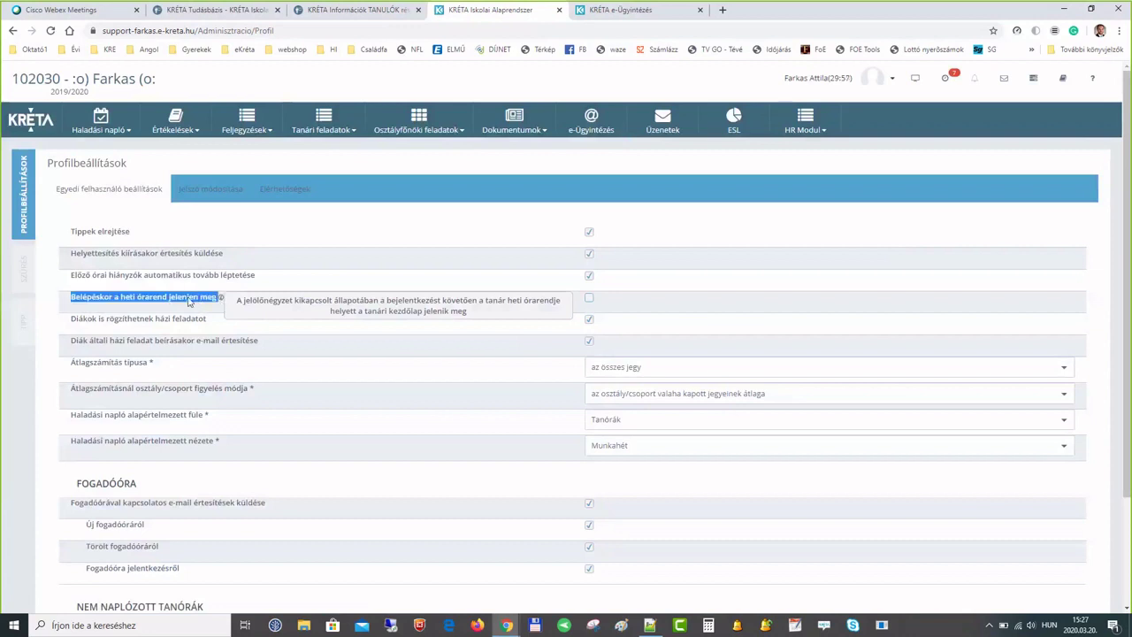
click(273, 301)
click(590, 301)
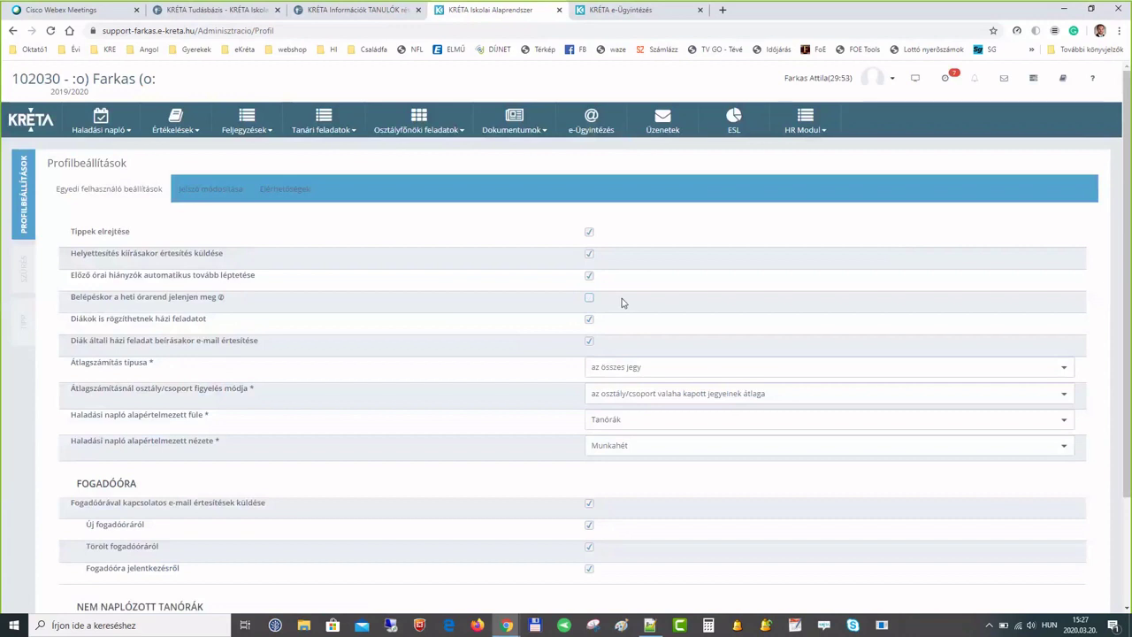
click(31, 125)
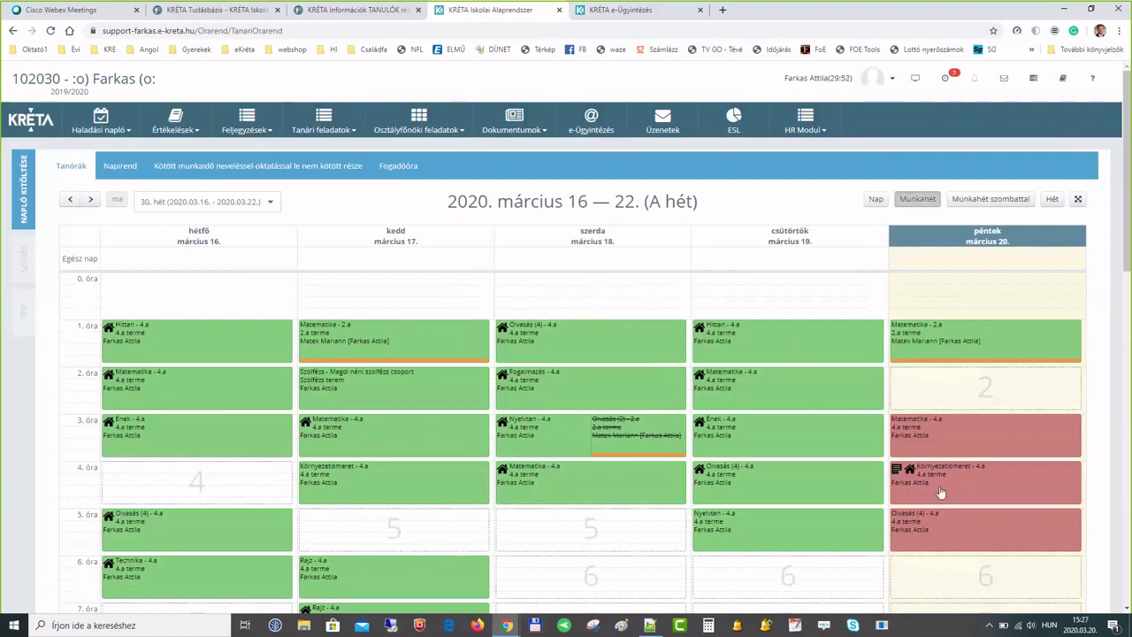
- Go to the 23–29 March week and open Monday's 3rd-period Ének - 4.a lesson
click(91, 202)
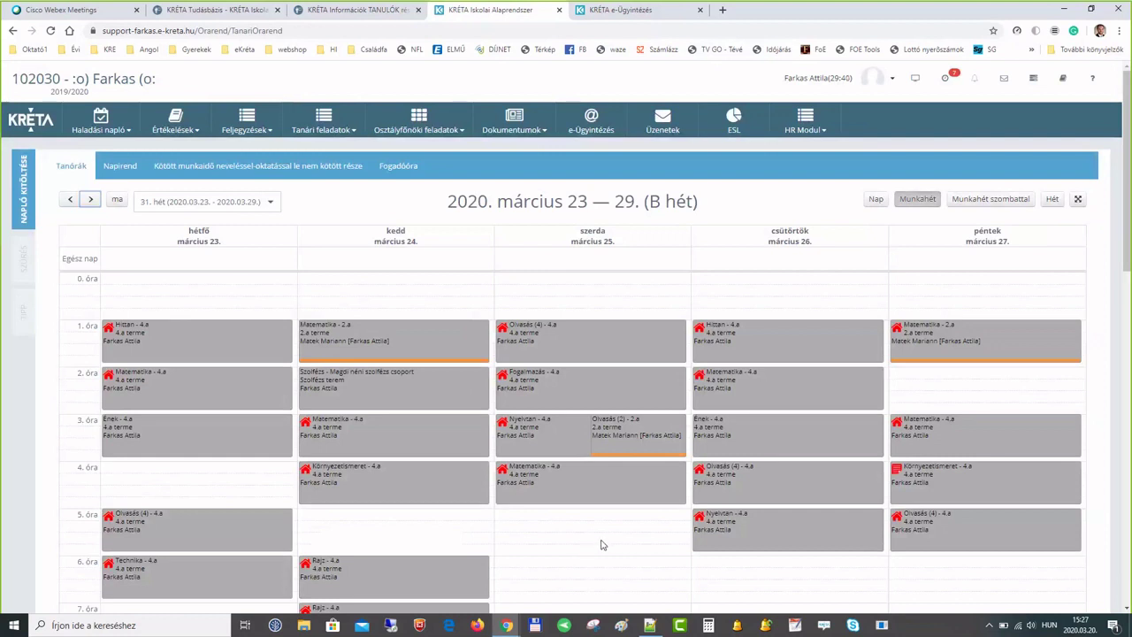
click(196, 437)
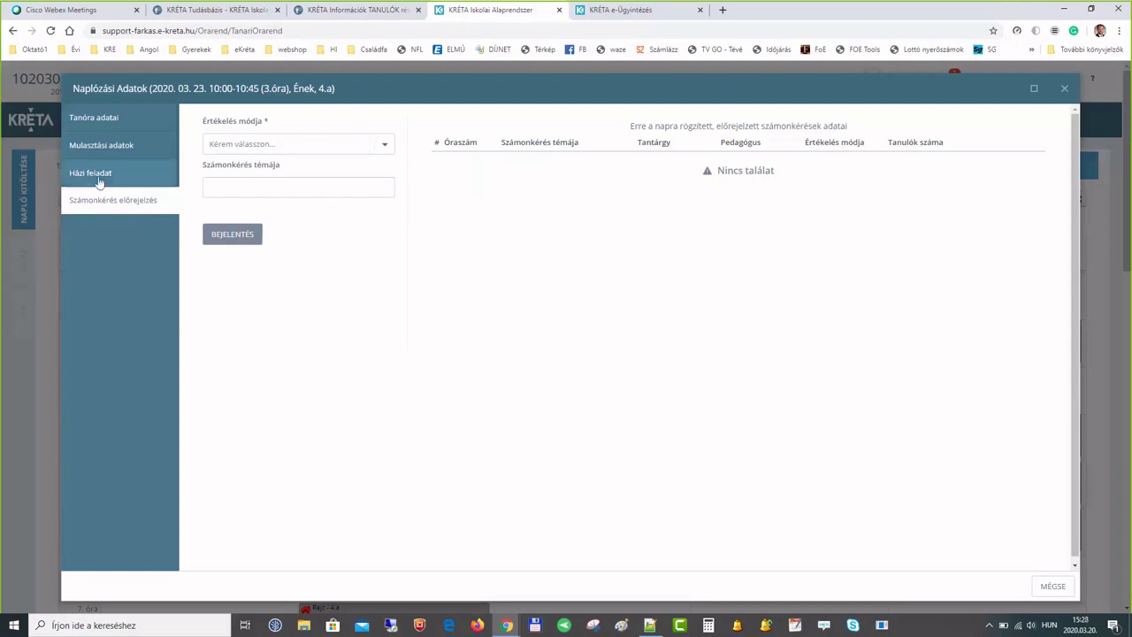
- Paste the prepared magyar homework text from Notepad++ and set the deadline to 2020. 04. 03
click(95, 176)
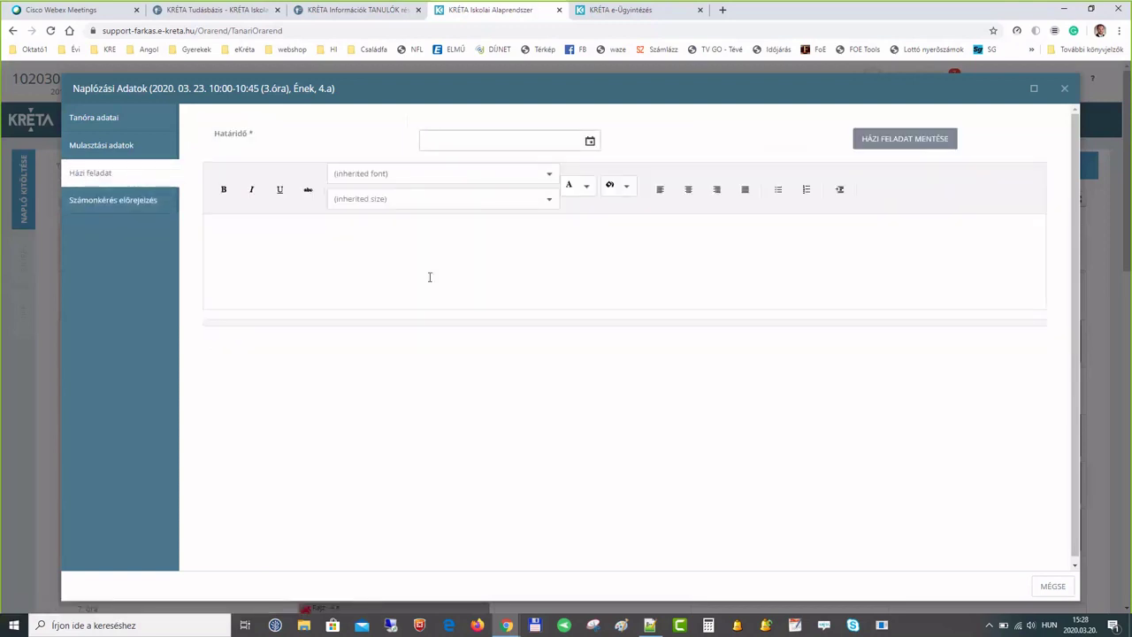
click(649, 625)
drag(425, 181, 136, 35)
key(ctrl+c)
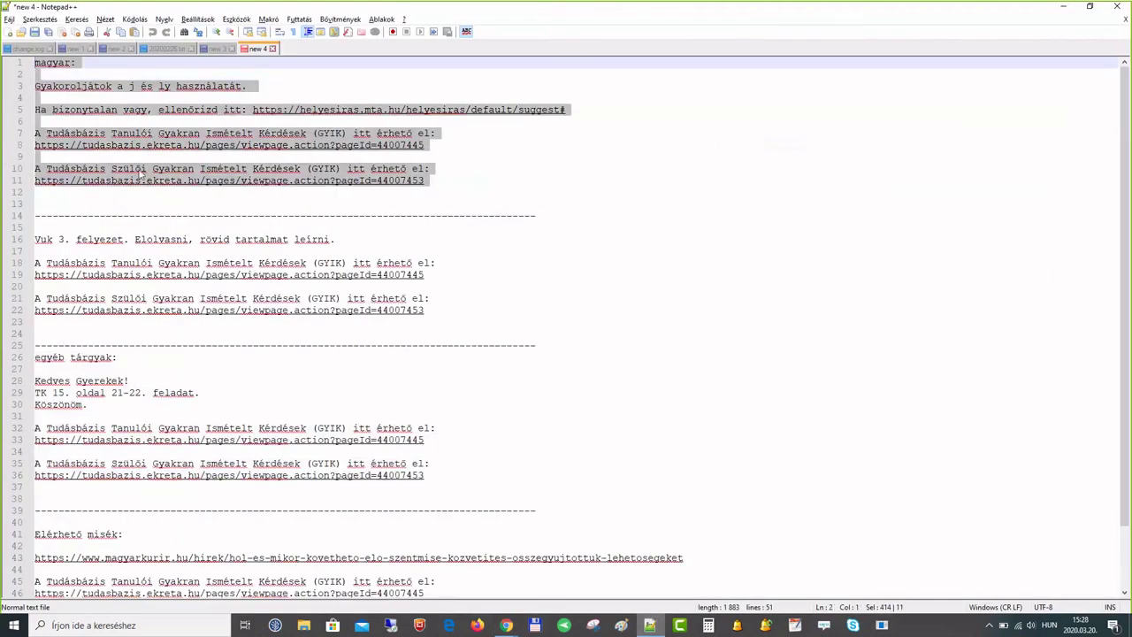
key(alt+Tab)
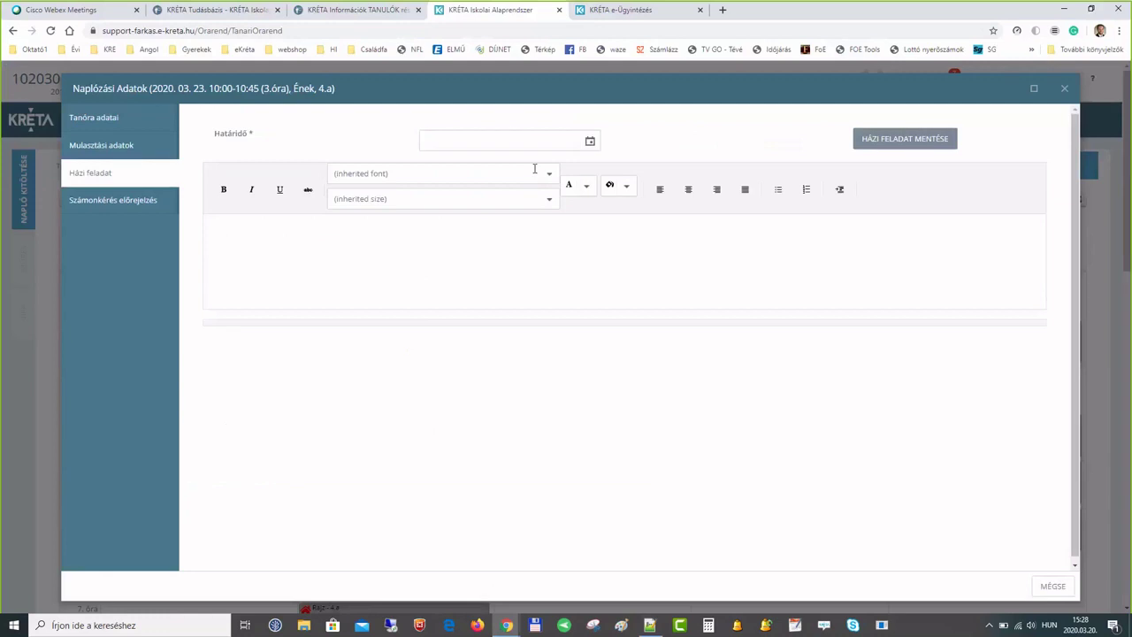
click(590, 142)
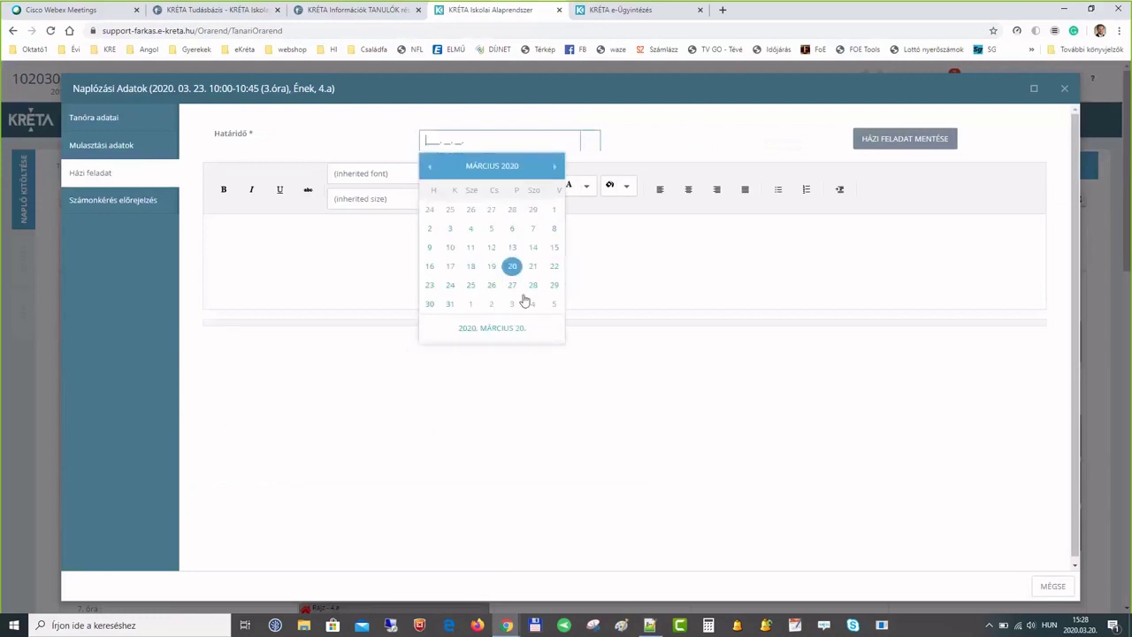
click(512, 304)
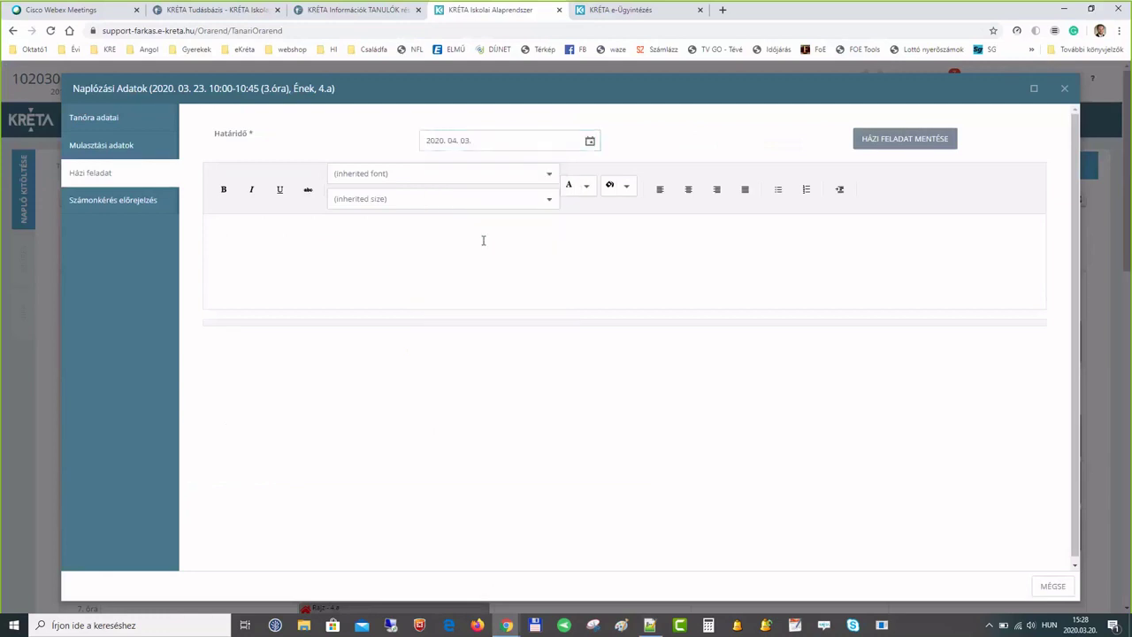
click(483, 240)
key(ctrl+v)
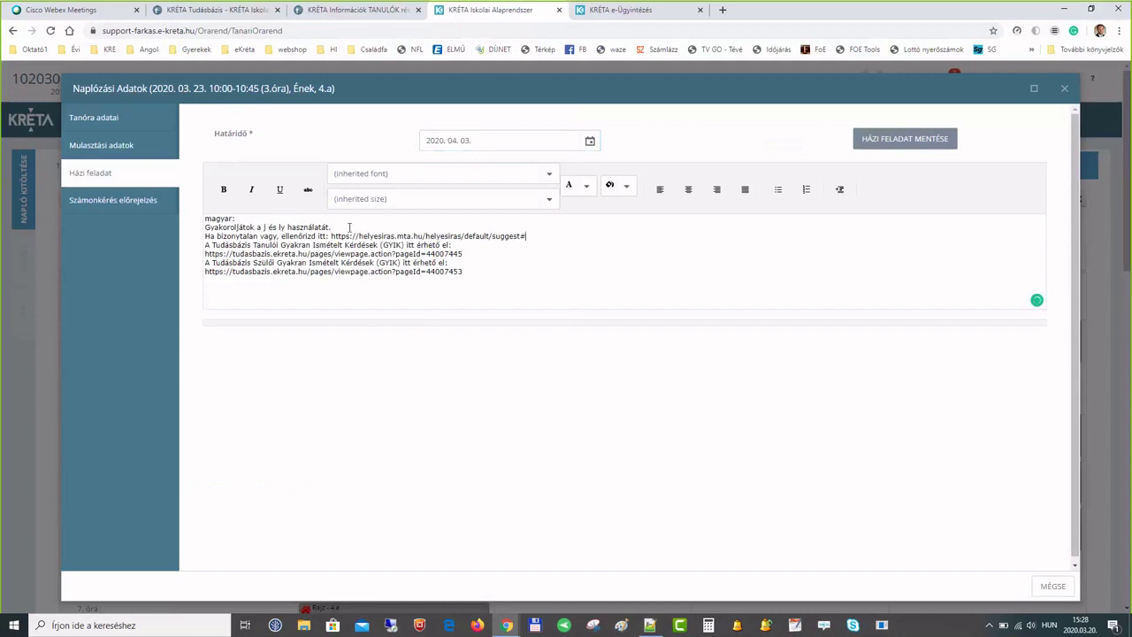
- Remove blank lines, make both Tudásbázis FAQ addresses links, and save the homework
key(Return)
key(Return)
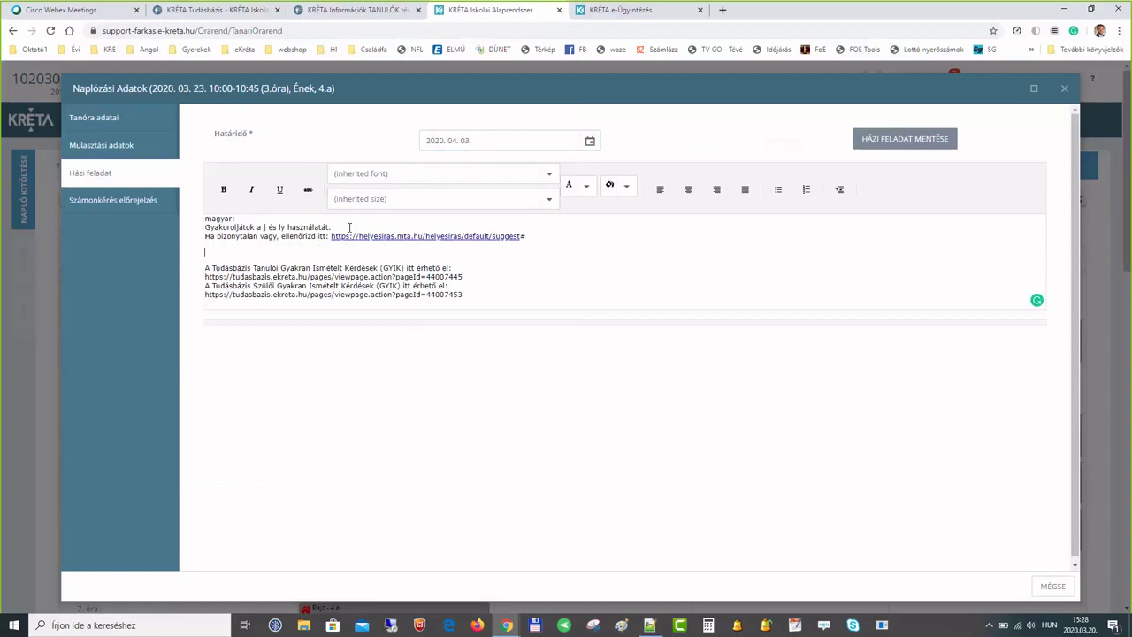
key(Delete)
key(Delete)
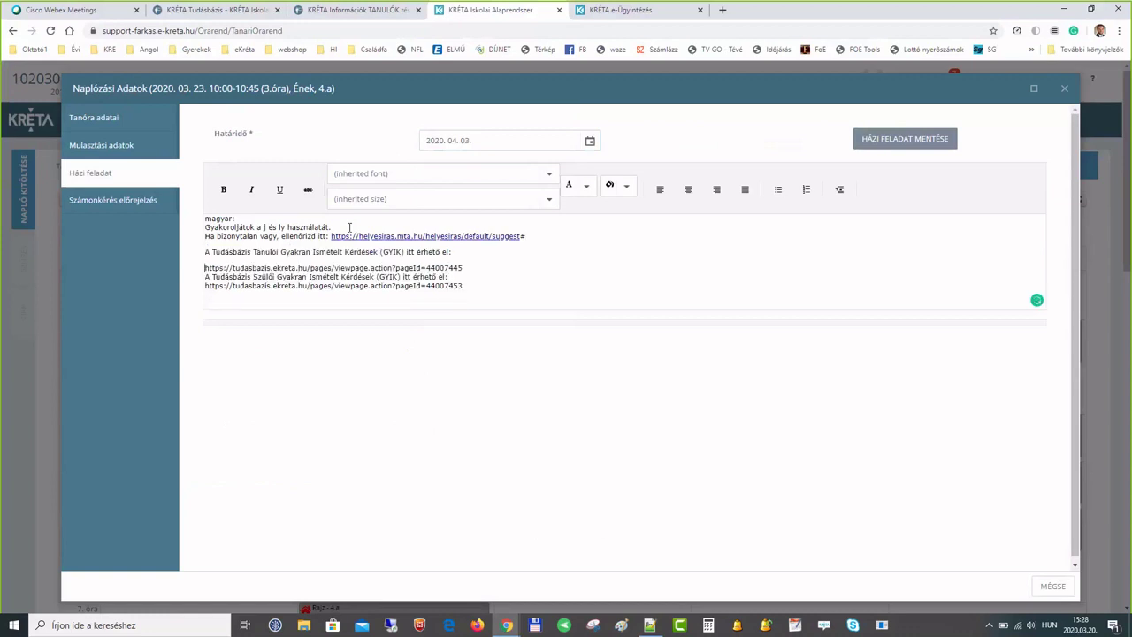
key(BackSpace)
text(5)
key(Return)
key(Return)
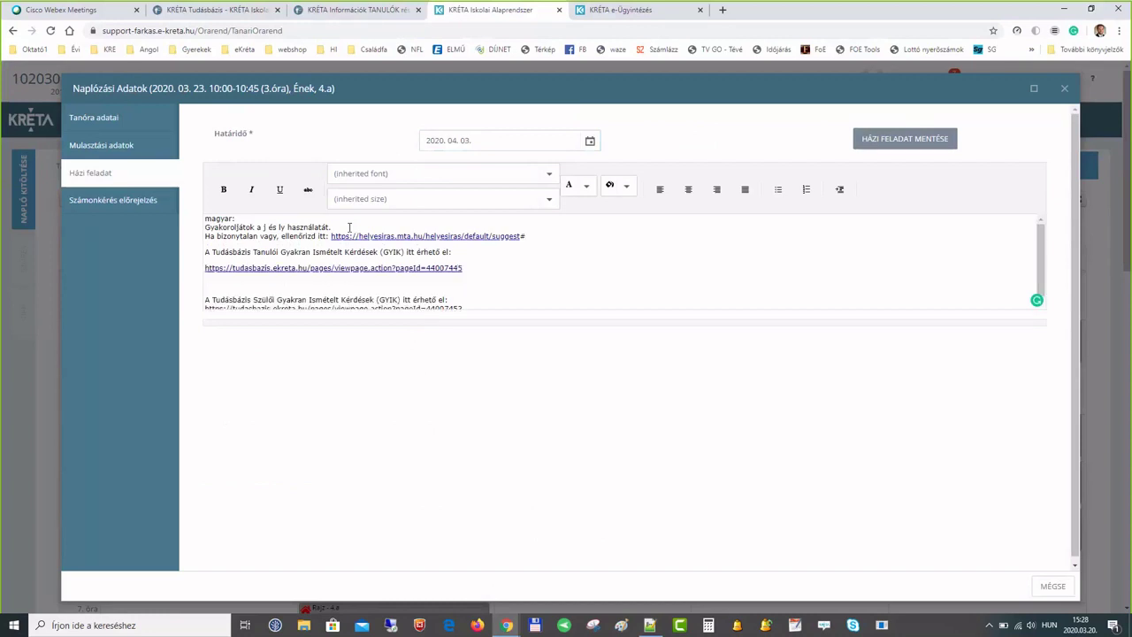
key(Delete)
key(Delete)
key(Return)
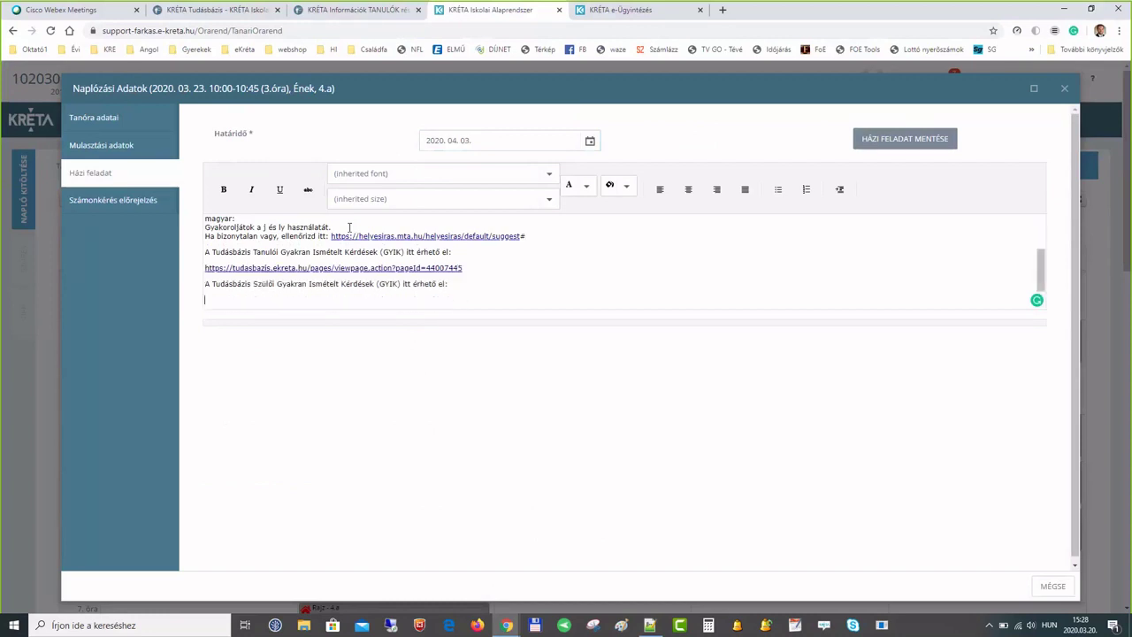
text(https://tudasbazis.ekreta.hu/pages/viewpage.action?pageId=44007453)
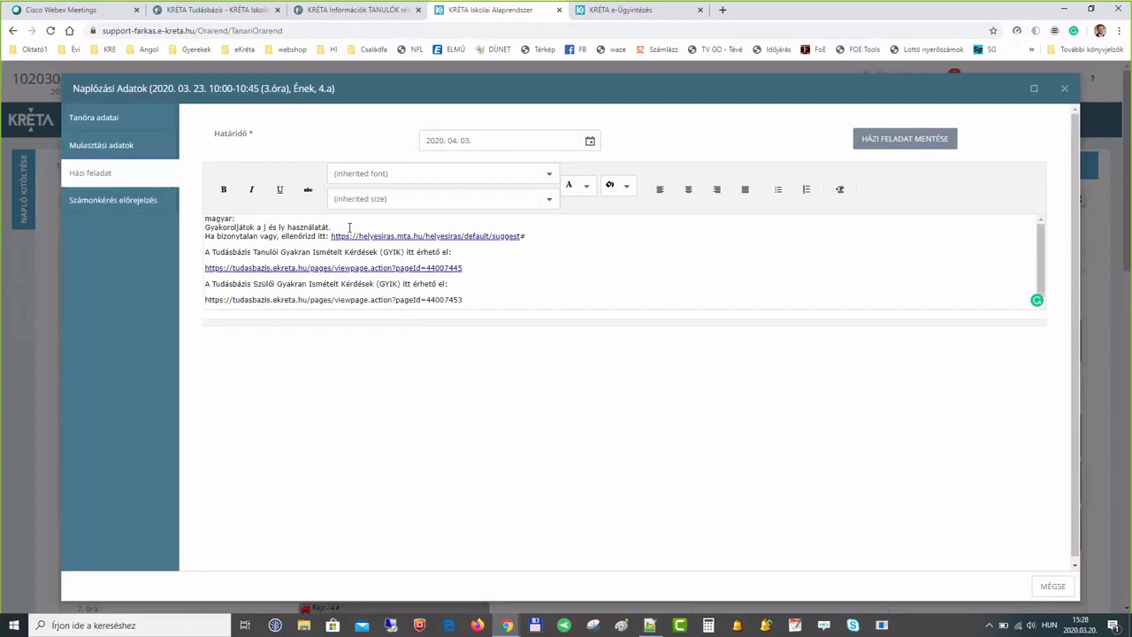
key(space)
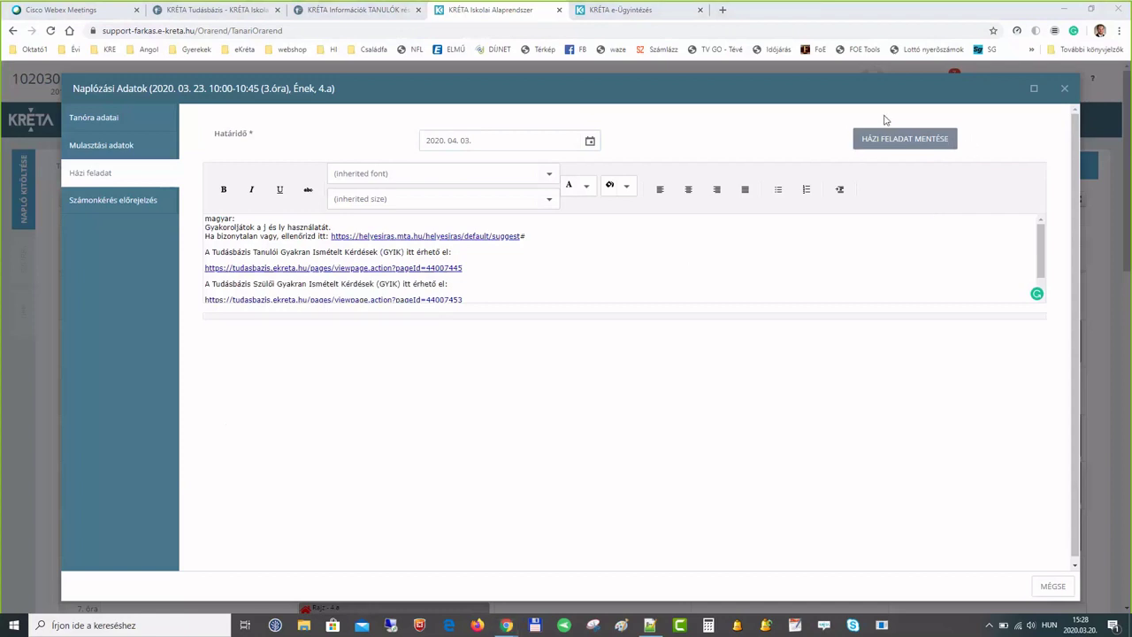
click(902, 149)
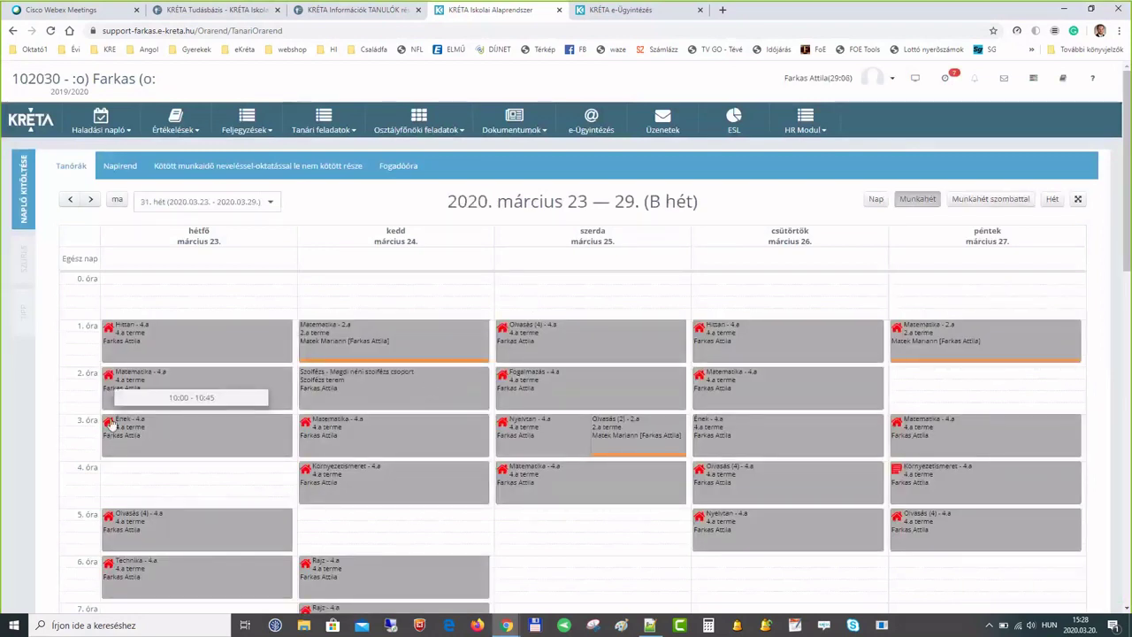
- Log Friday 20 March's Környezetismeret 4.a lesson with its homework due 2020.04.01
click(69, 201)
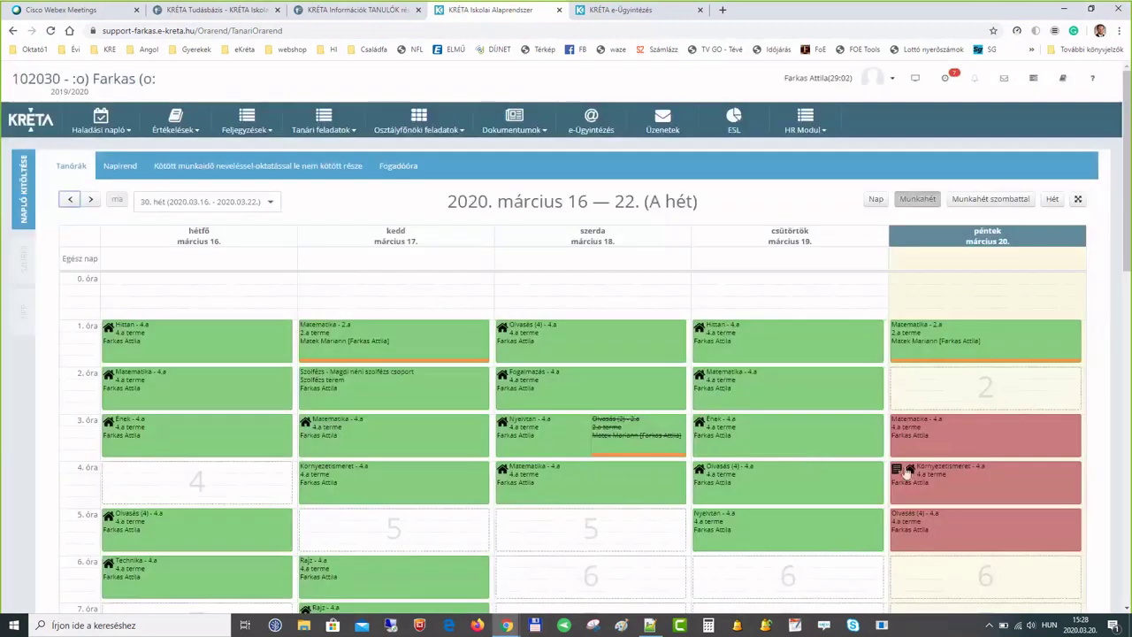
click(980, 487)
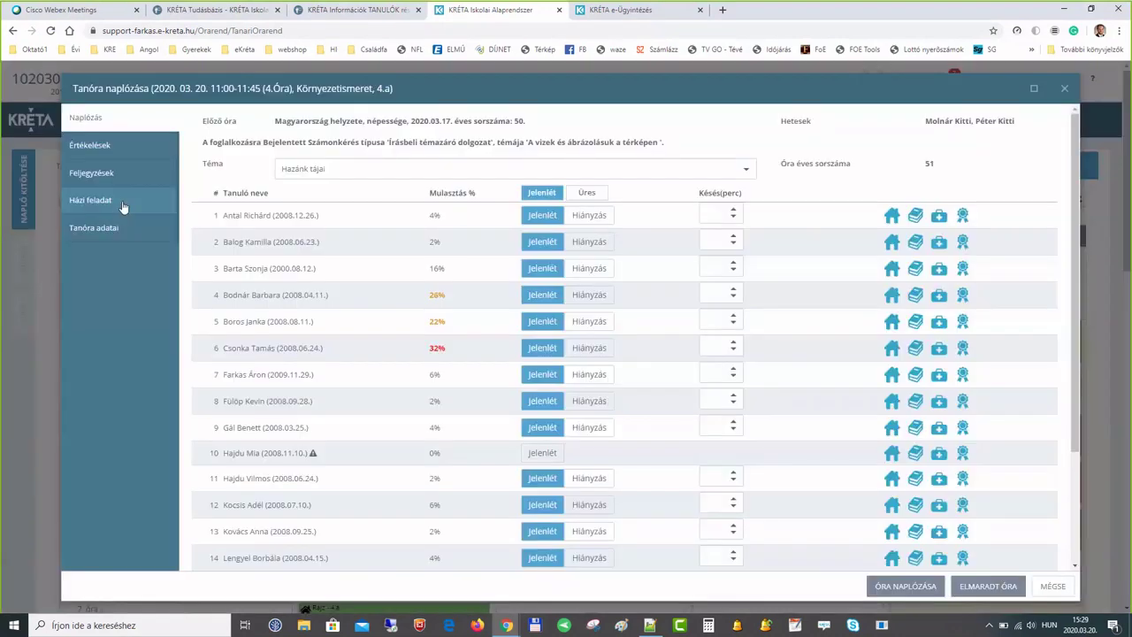
click(123, 206)
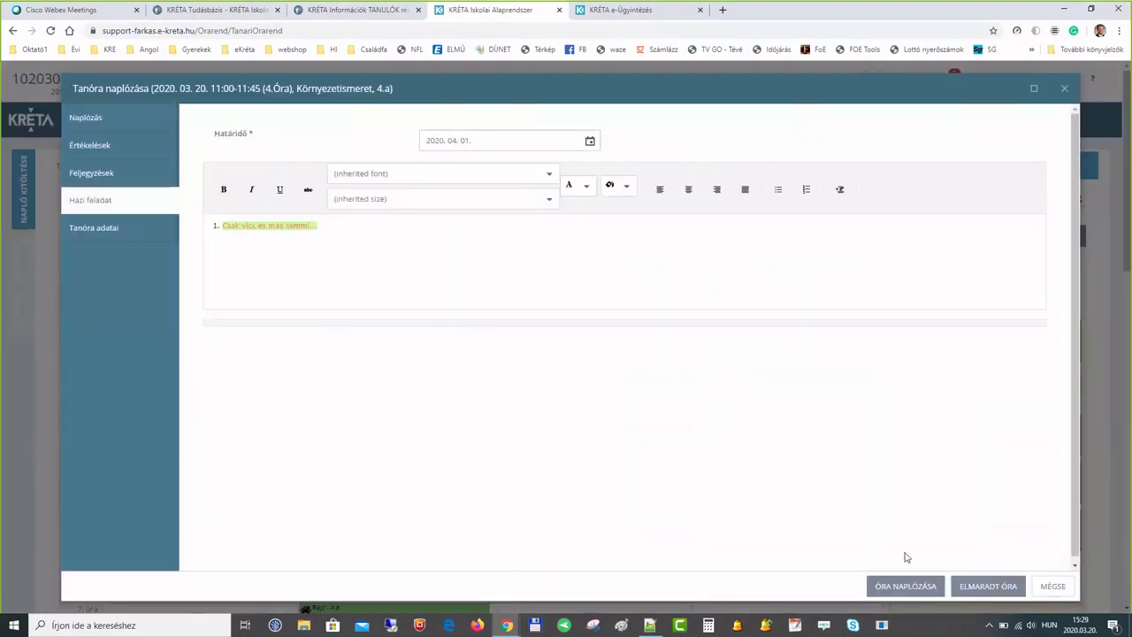
click(903, 586)
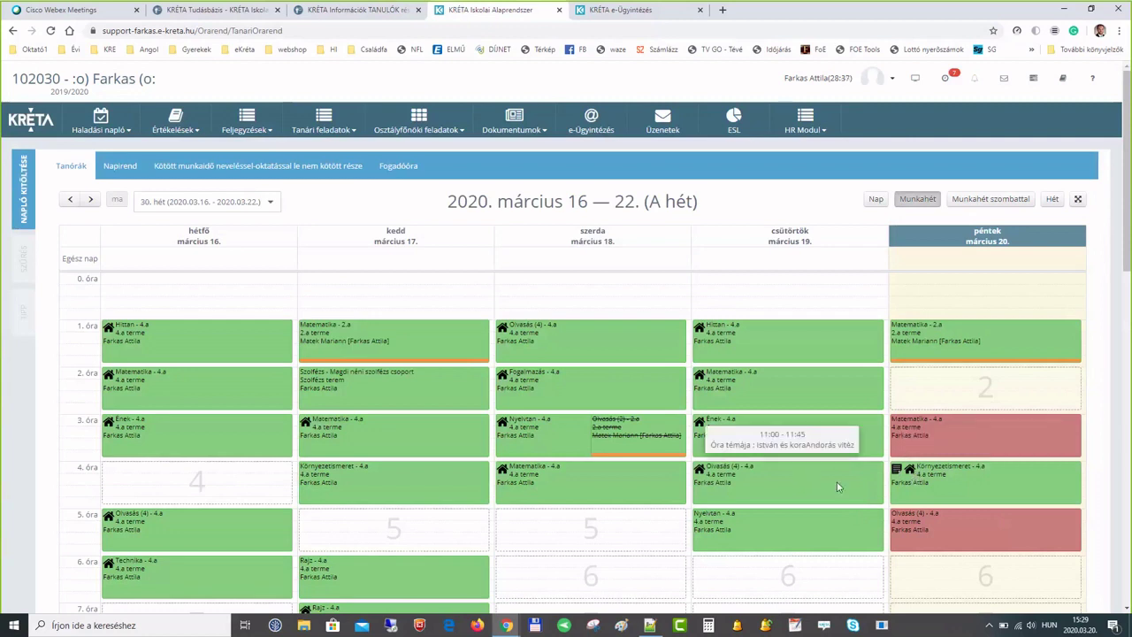
click(837, 486)
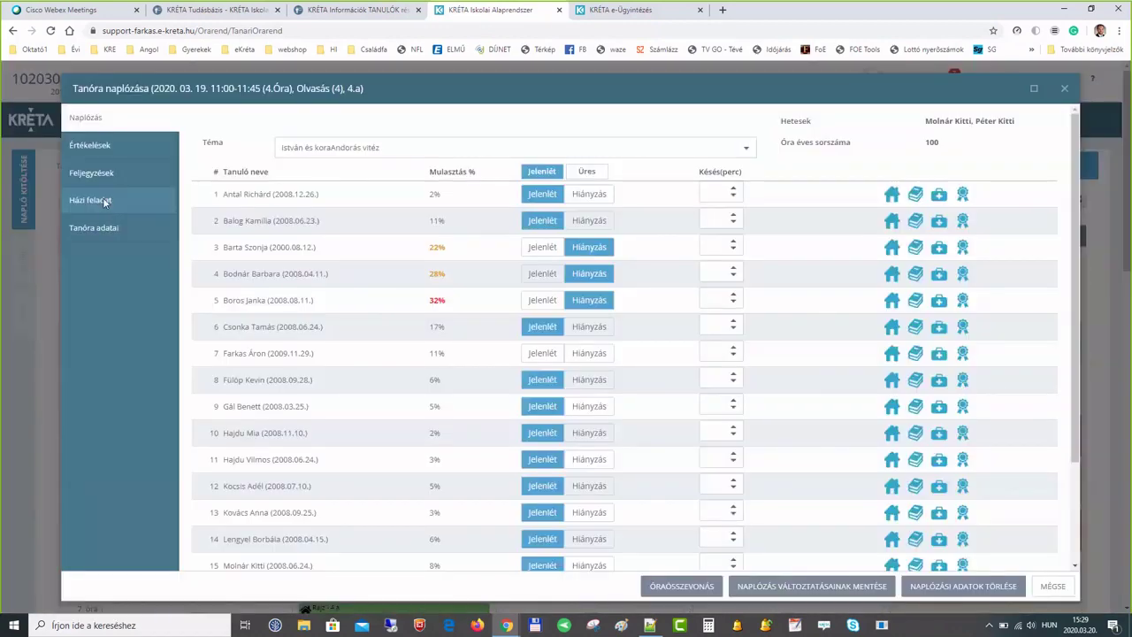
- Delete the 19 March Olvasás lesson's logging data, confirm, and reopen the lesson
click(103, 199)
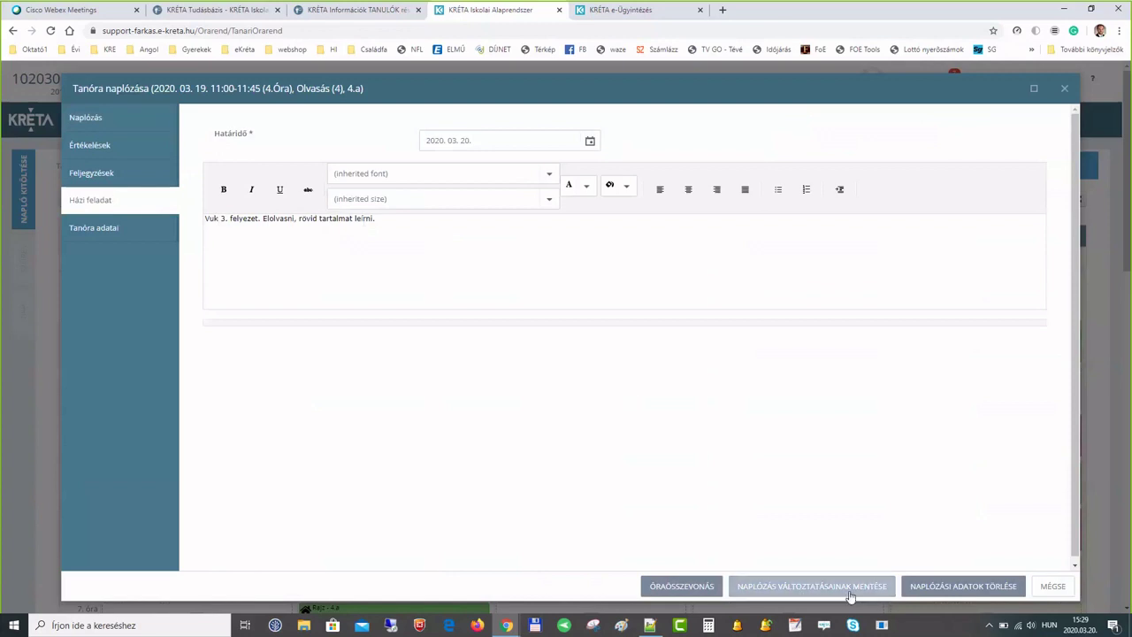
click(978, 591)
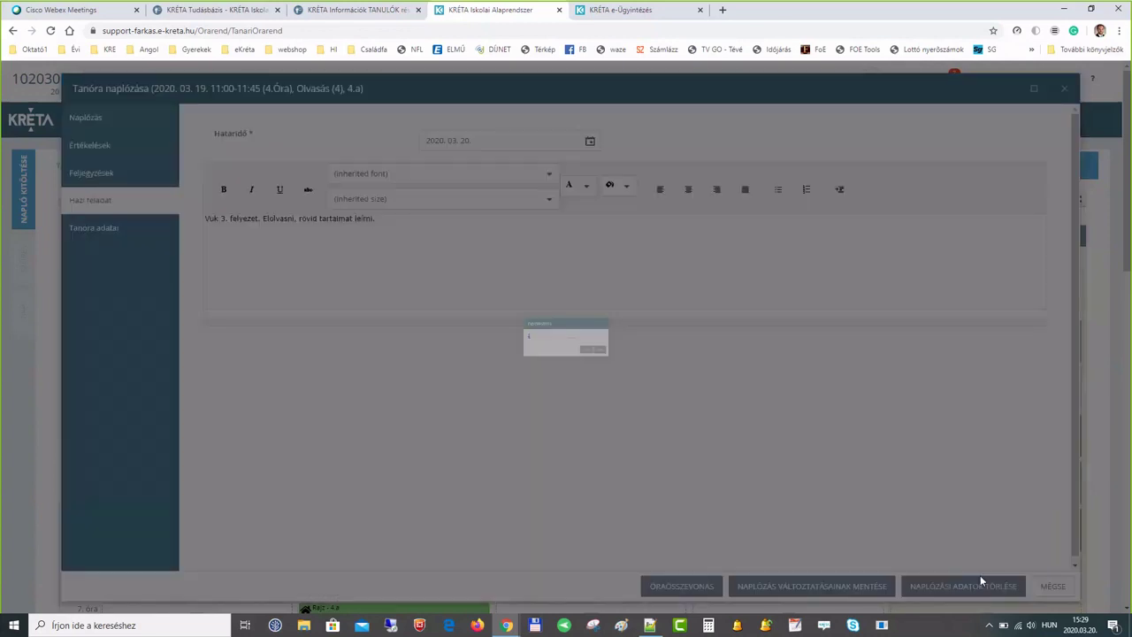
click(622, 372)
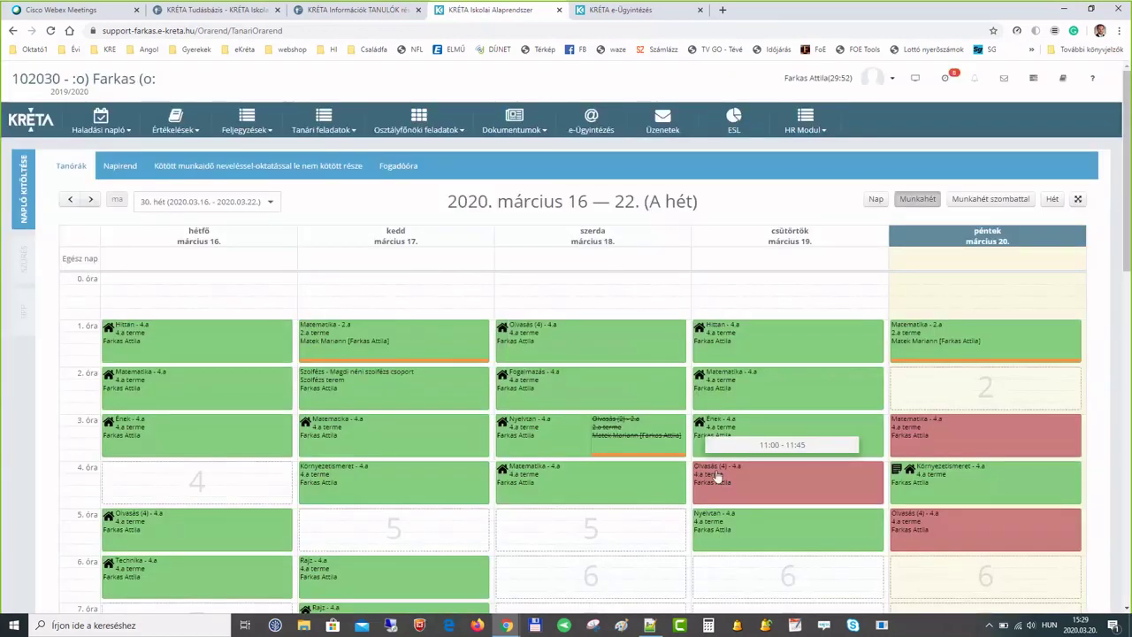
click(781, 477)
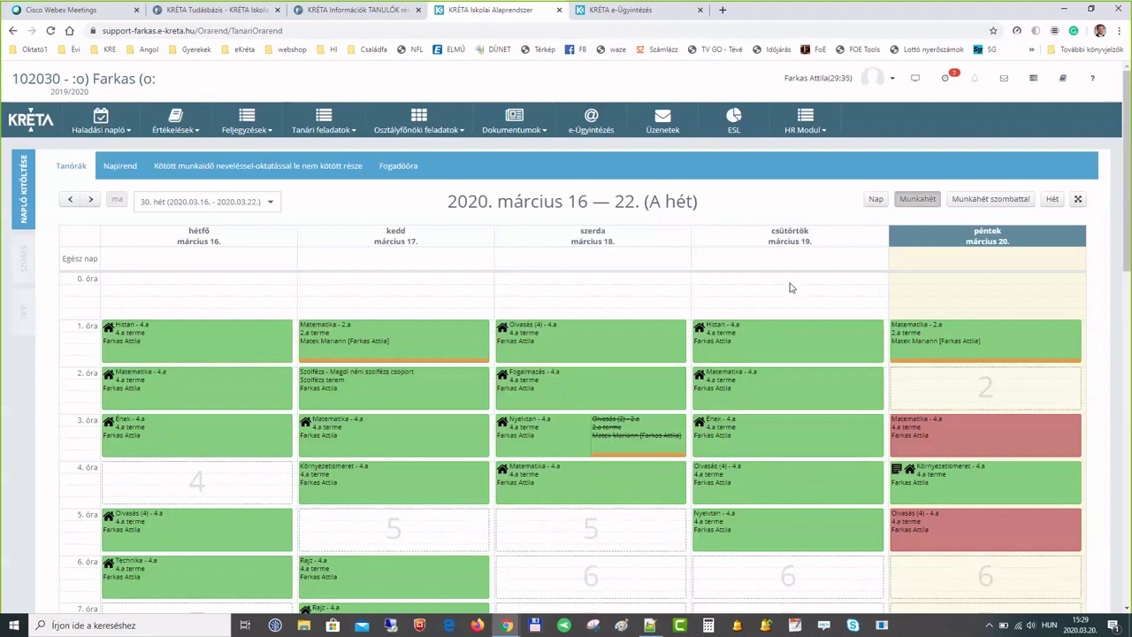
click(507, 626)
- In the incognito Chrome window, sign in to KRÉTA with a saved student login
click(553, 588)
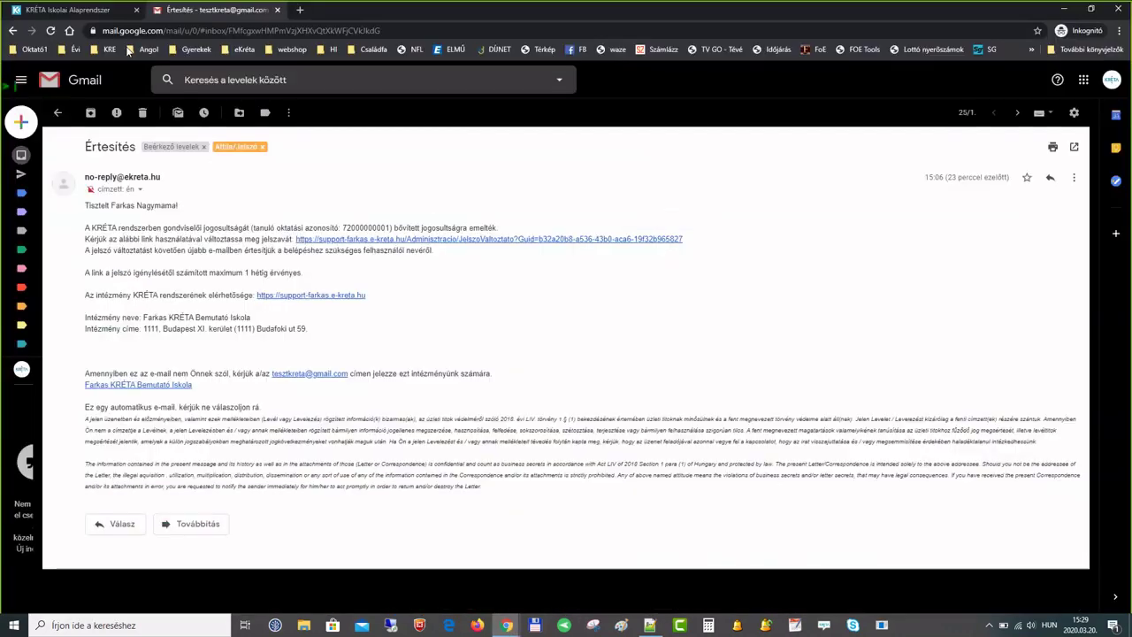
click(85, 11)
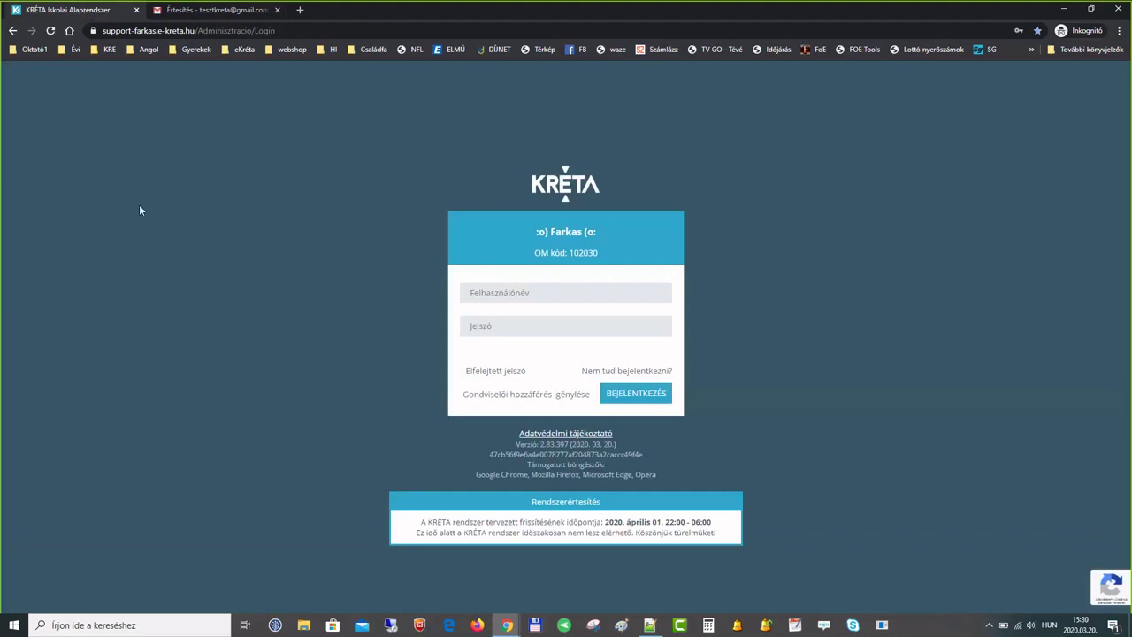
click(518, 293)
text(far)
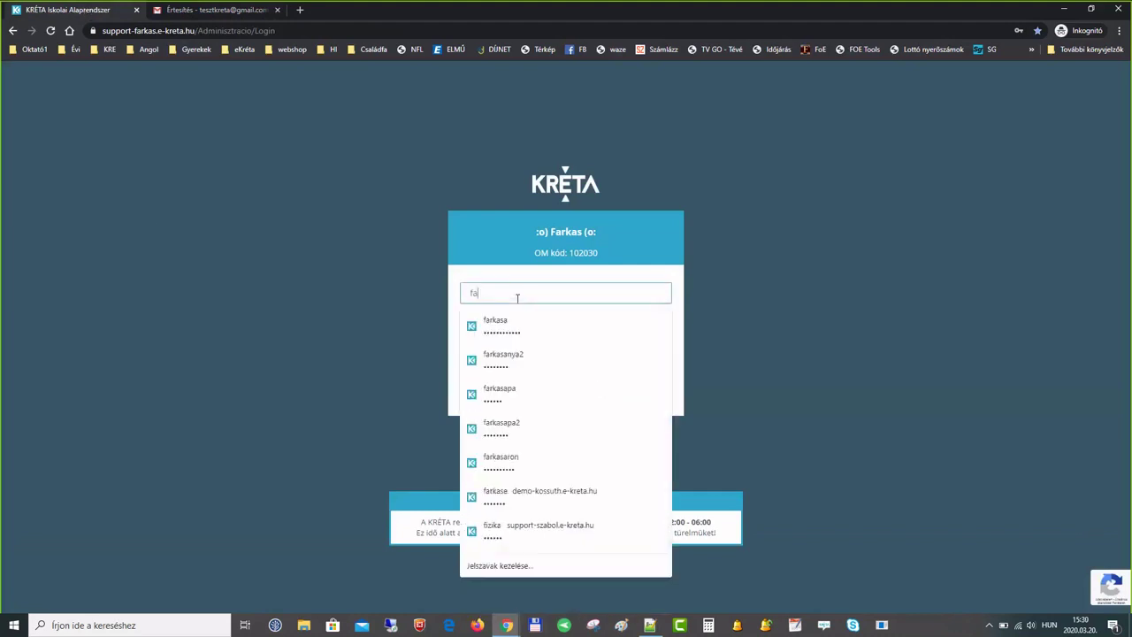
key(Down)
key(Down)
key(Down)
key(Down)
key(Return)
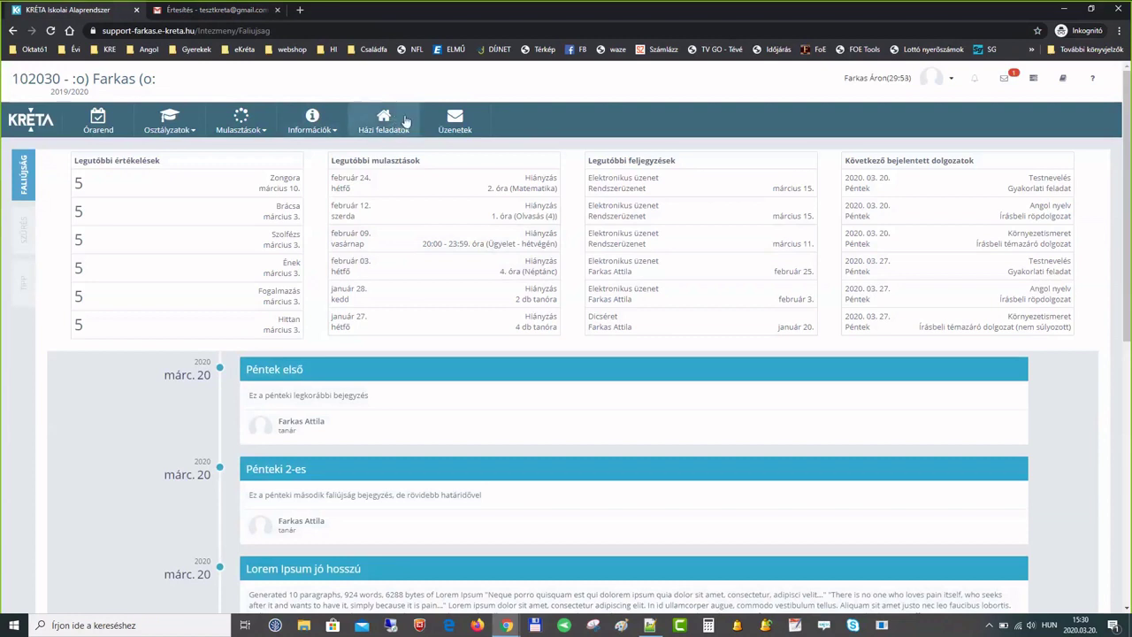
- Filter Házi feladatok by subject Ének and select the 23 March row due 2020. 04. 03
click(405, 120)
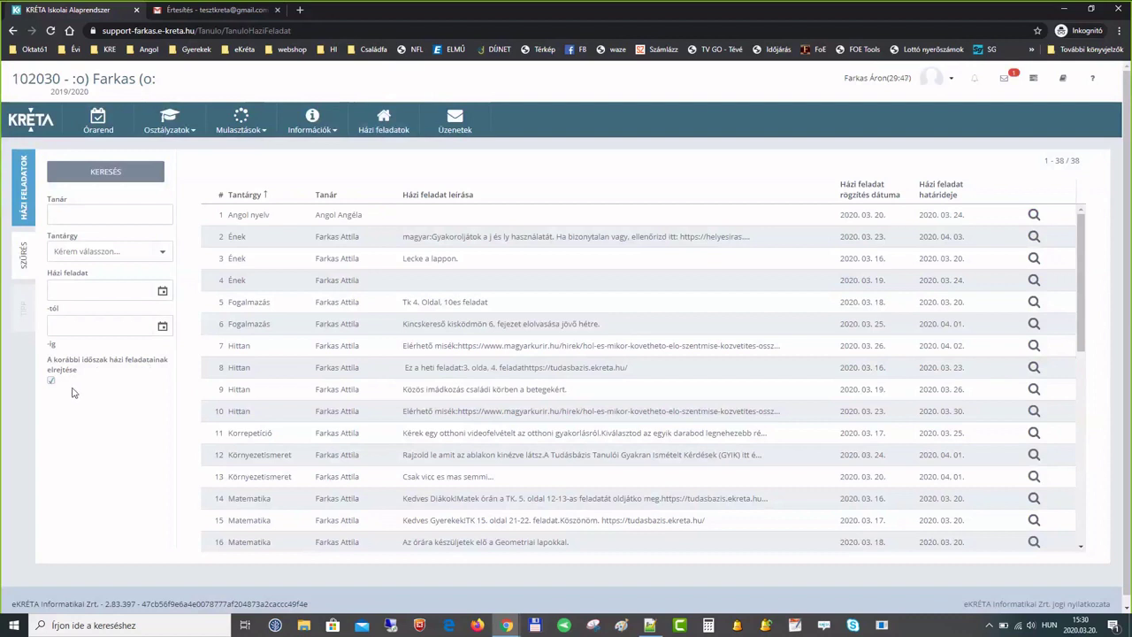
scroll(688, 399, down, 5)
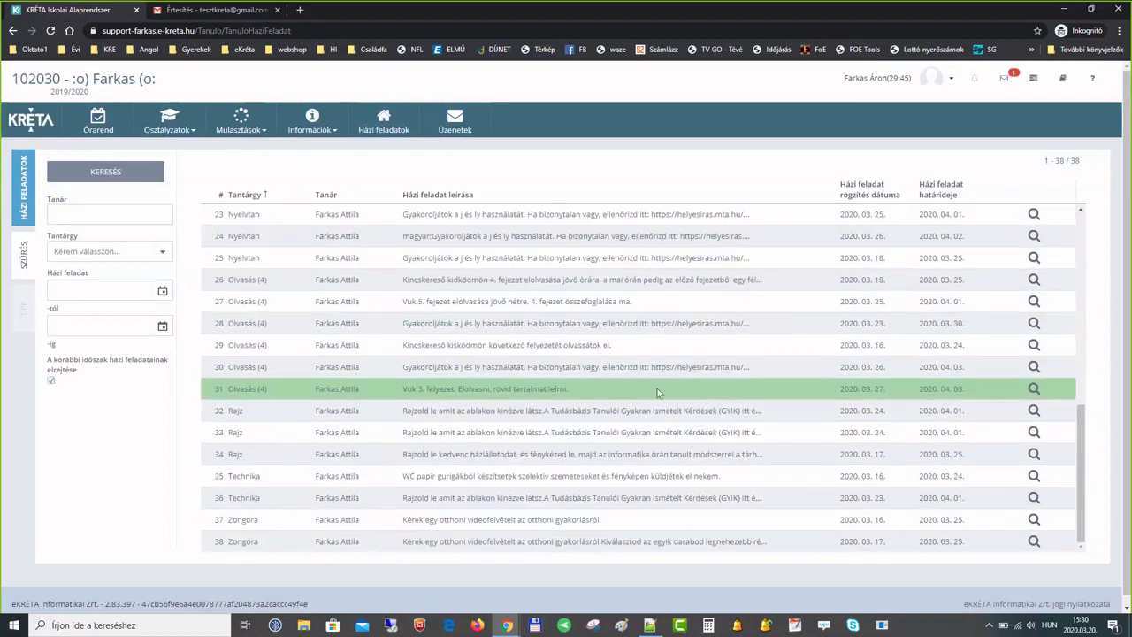
scroll(239, 257, up, 5)
click(163, 253)
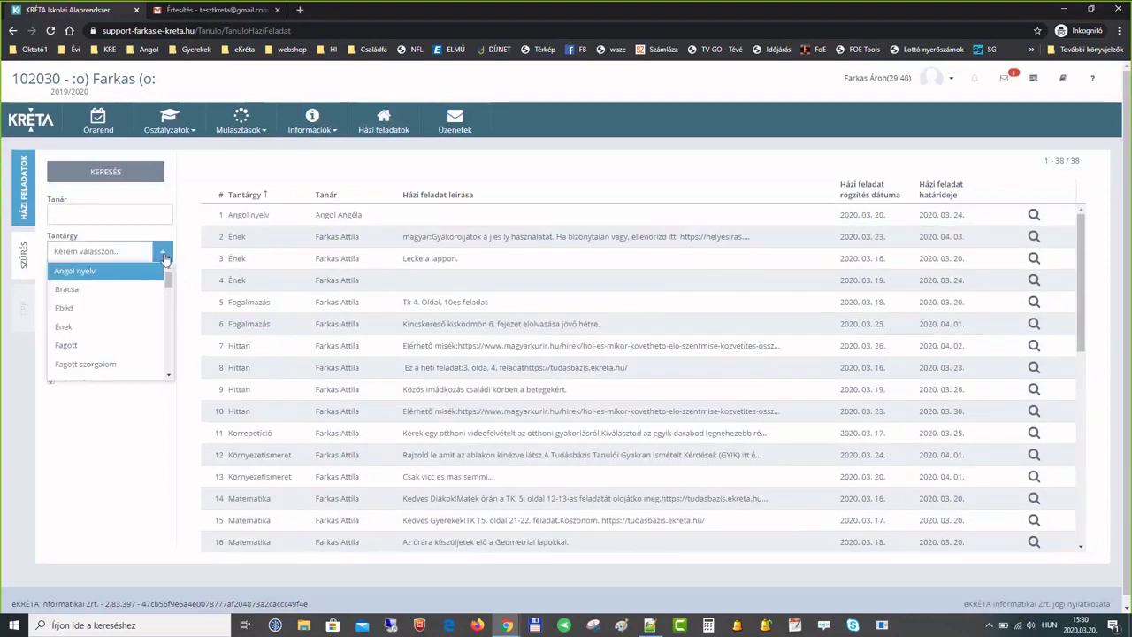
click(94, 326)
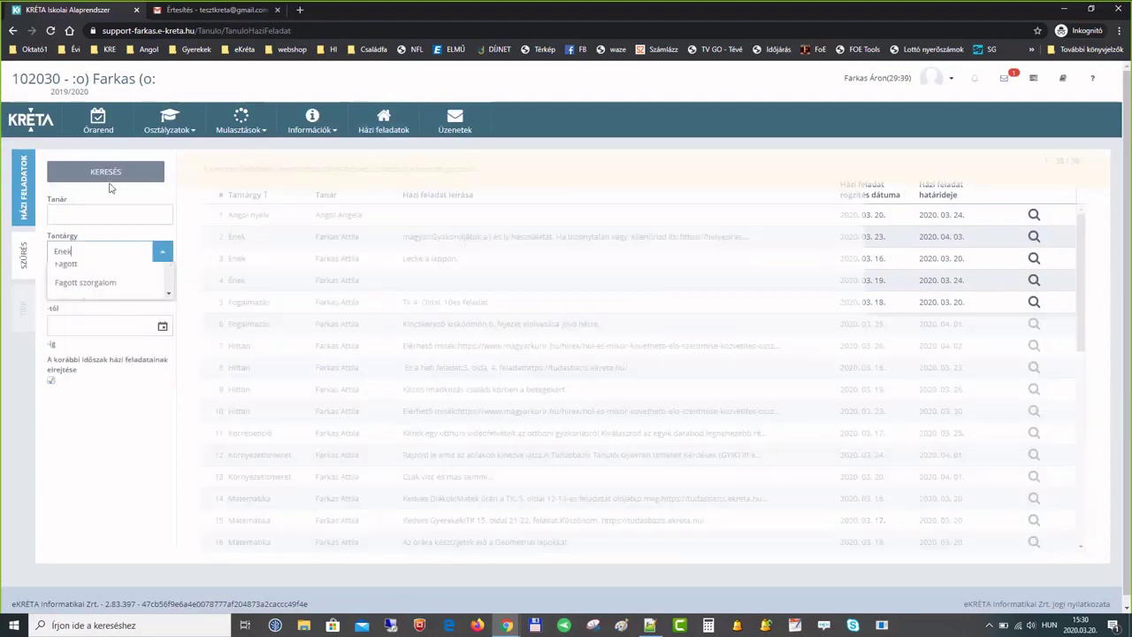
click(121, 173)
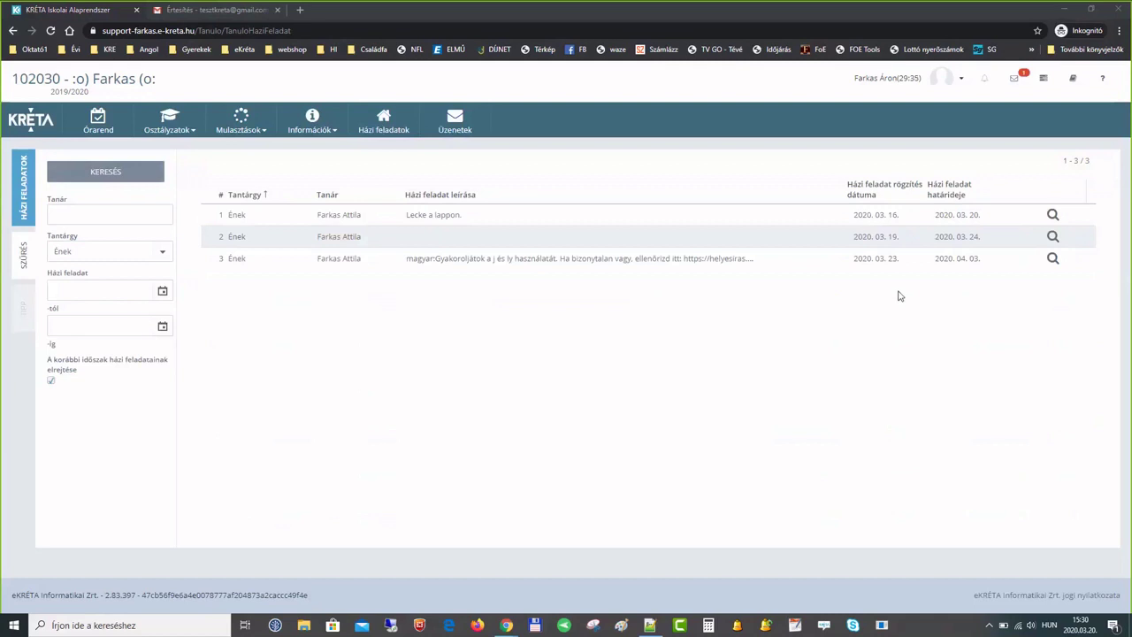
click(887, 259)
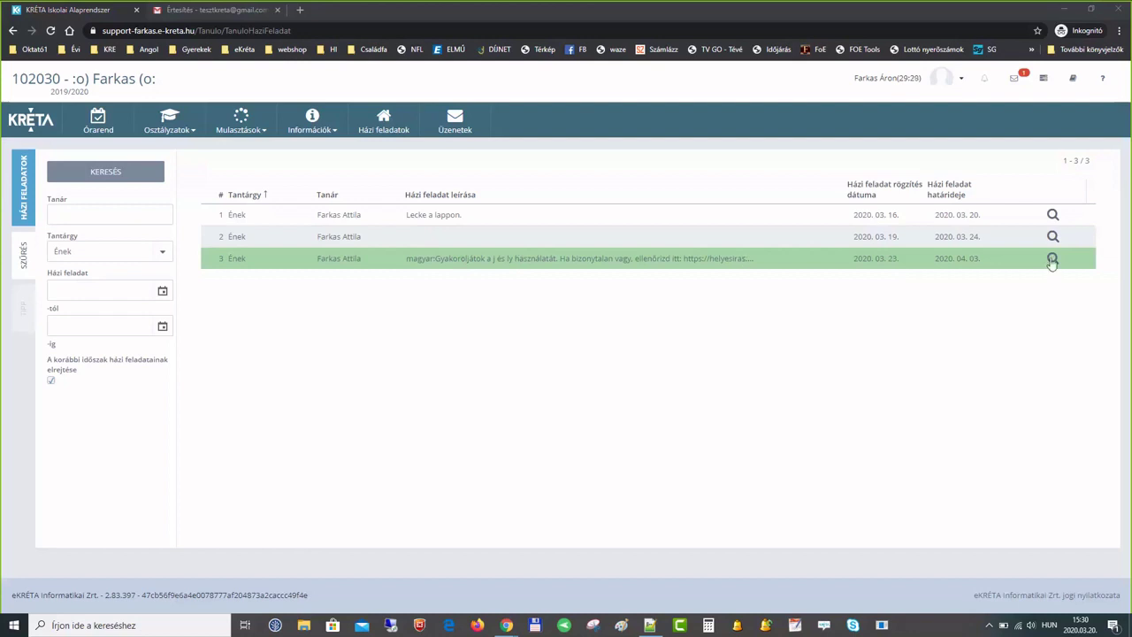
- Open row 3's Tanulói óra adatai and view its Házi feladat with both FAQ links
click(1053, 261)
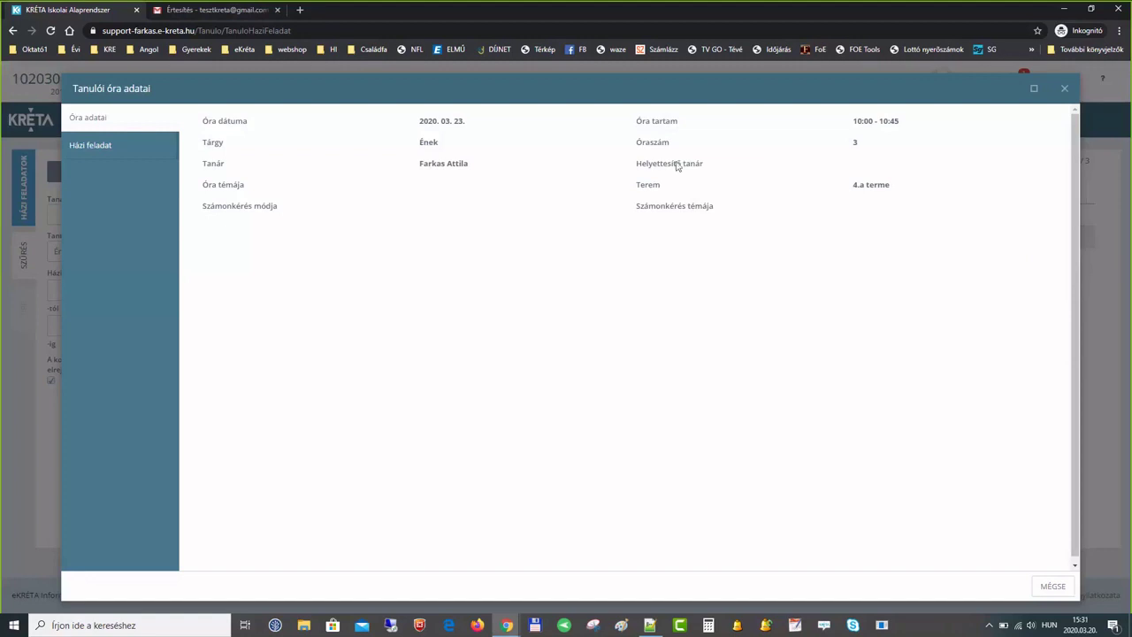
click(132, 148)
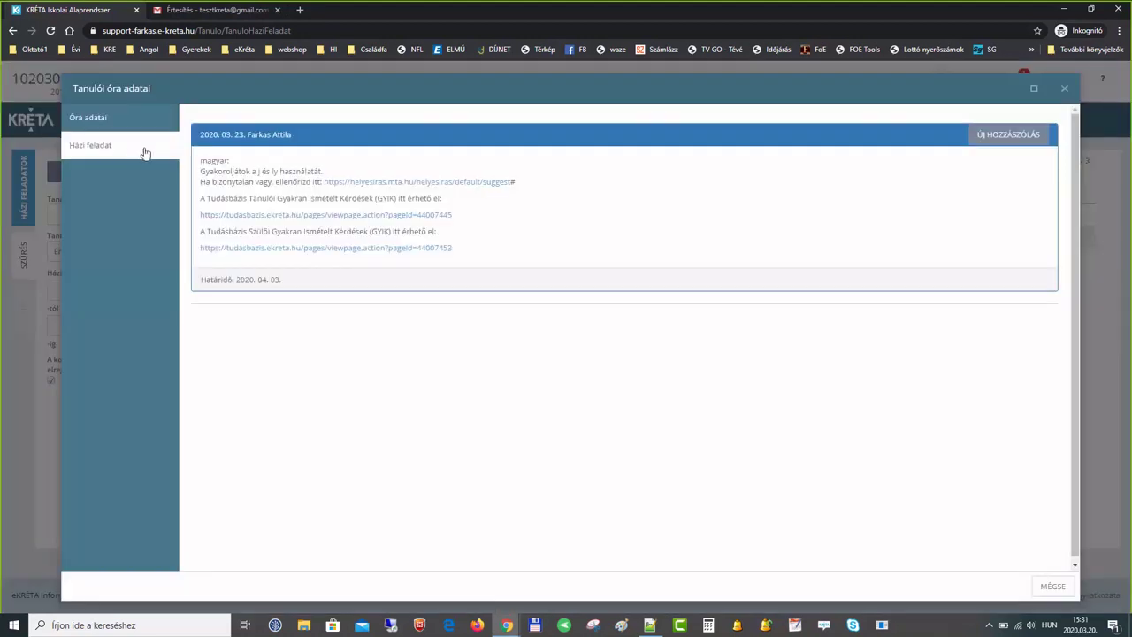
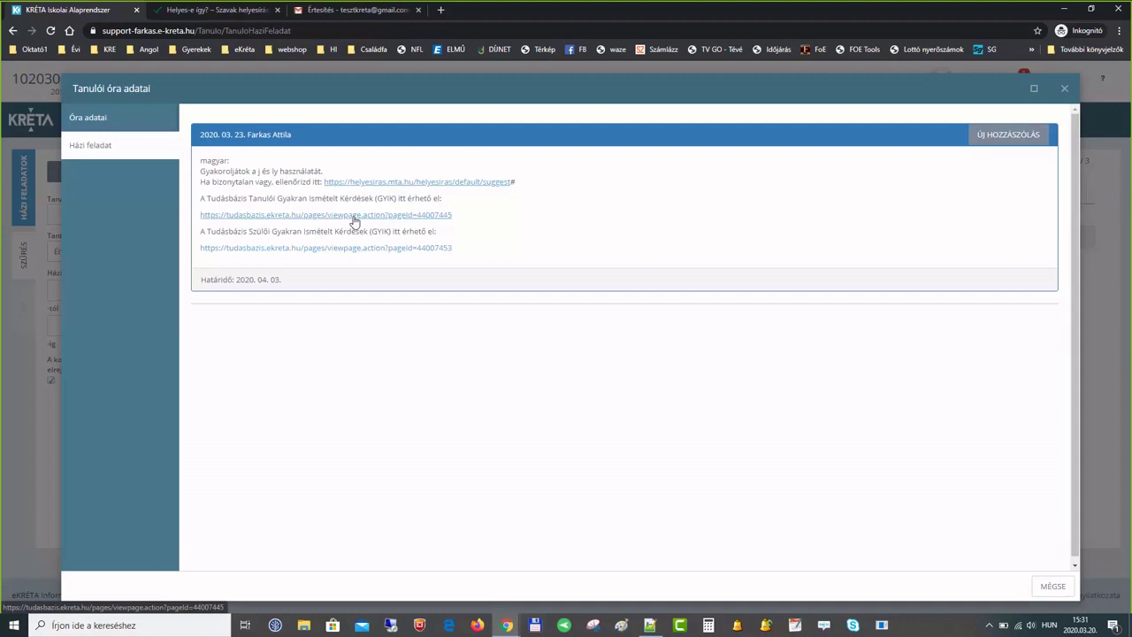
- Open the student and parent Tudásbázis GYIK pages in new tabs, then close the Tanulói óra adatai dialog
middle_click(353, 215)
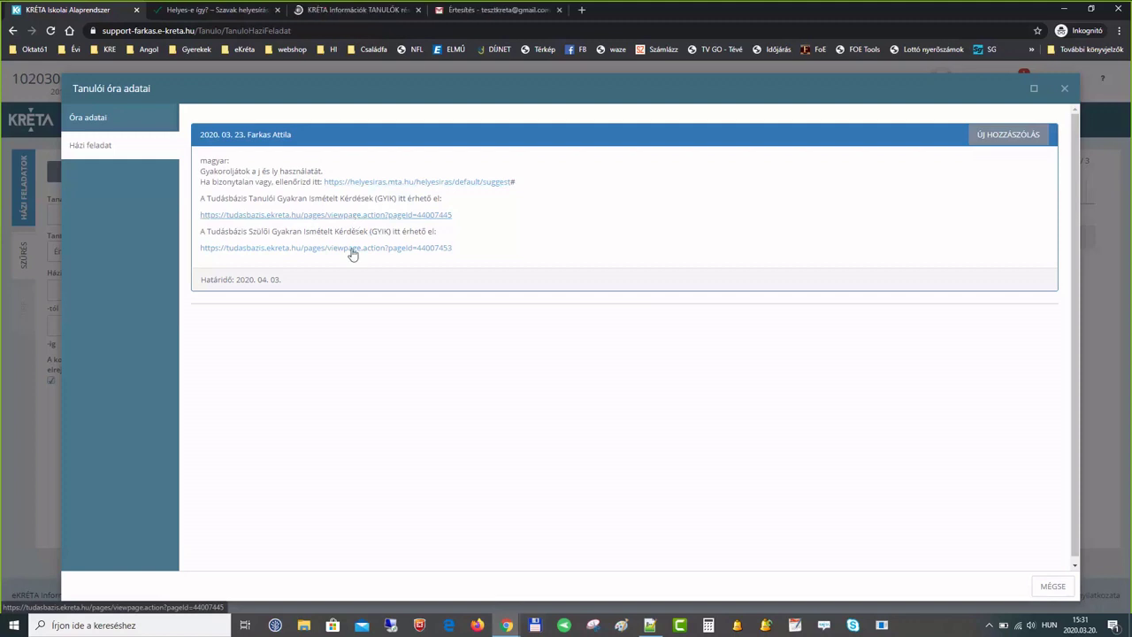
middle_click(352, 248)
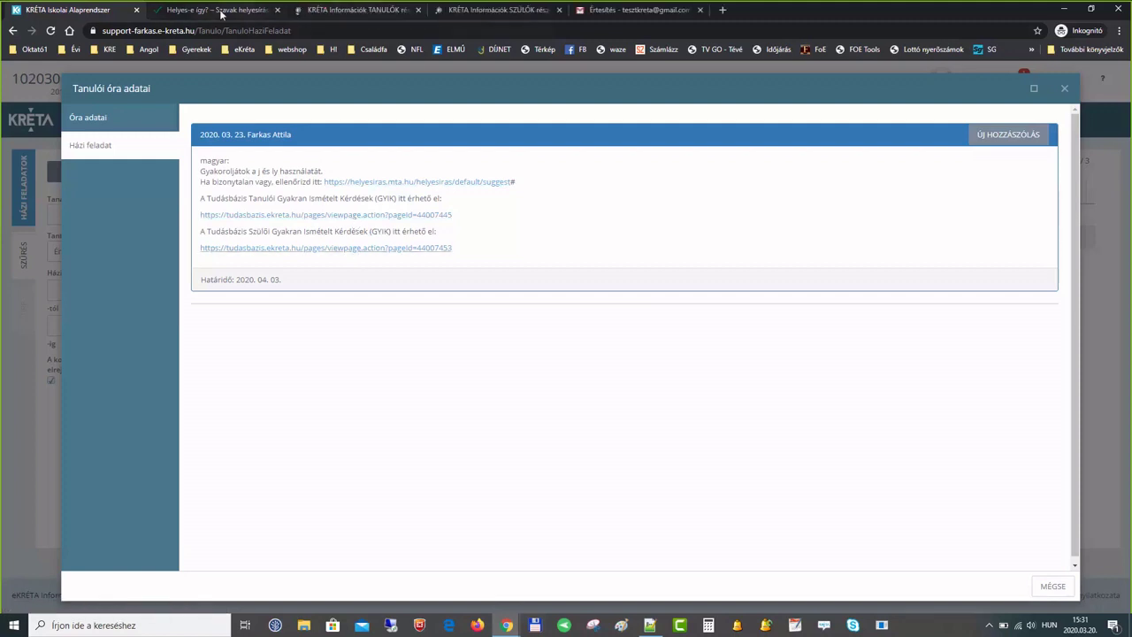
click(350, 13)
click(461, 13)
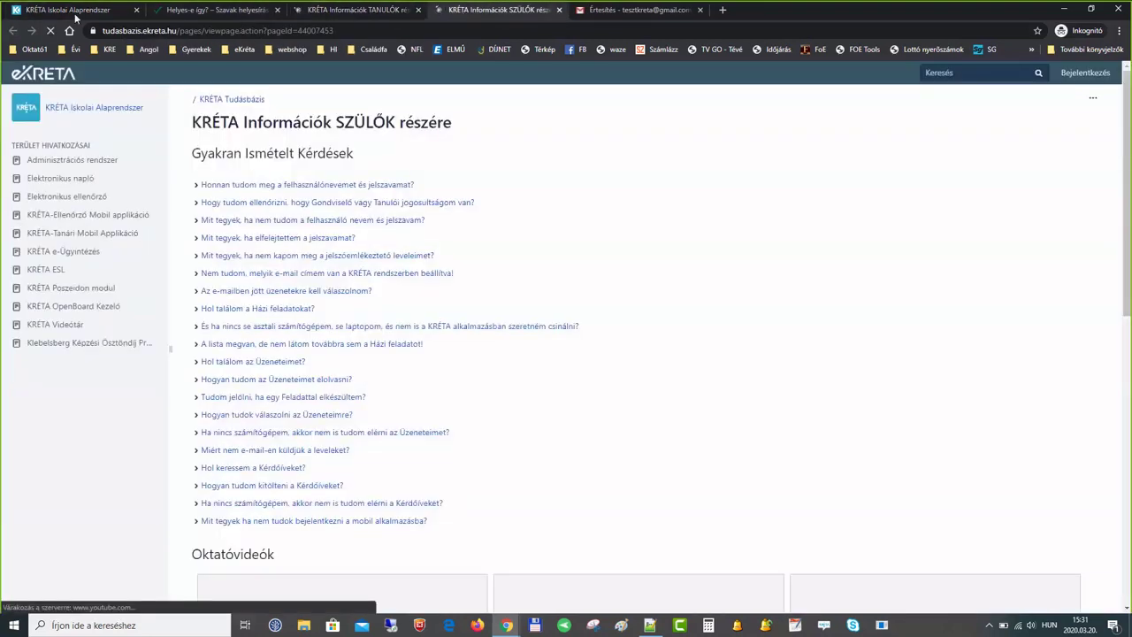
click(71, 10)
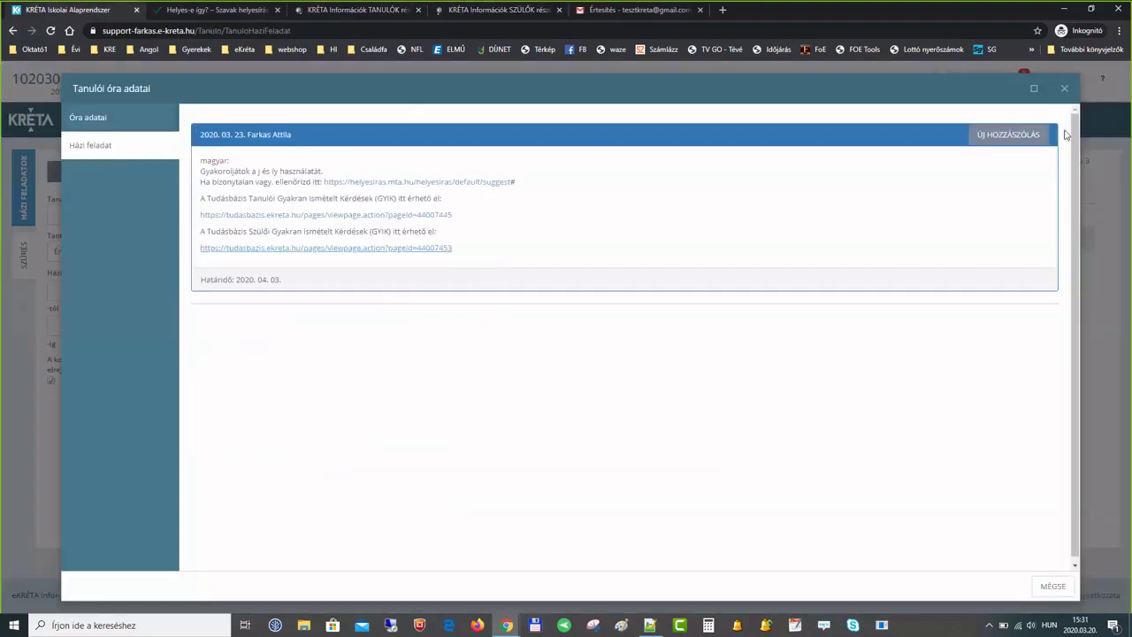
click(1065, 90)
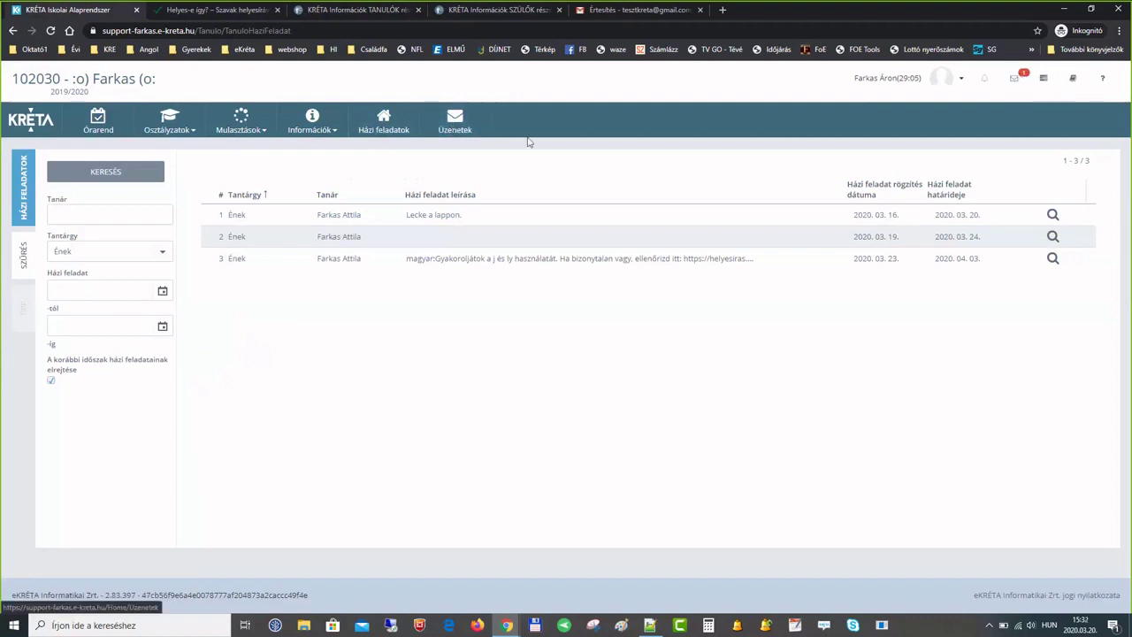
- Open the e-Ügyintézés inbox and read the 2020.03.20. Matematika message for 4.a and 2.a
click(464, 126)
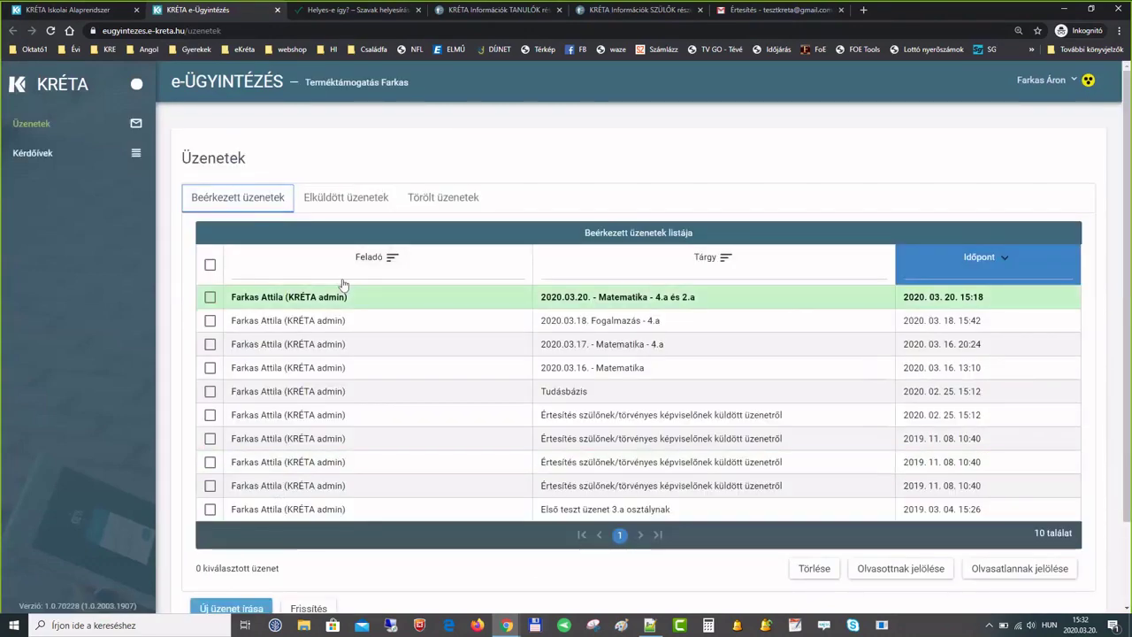
scroll(373, 274, down, 2)
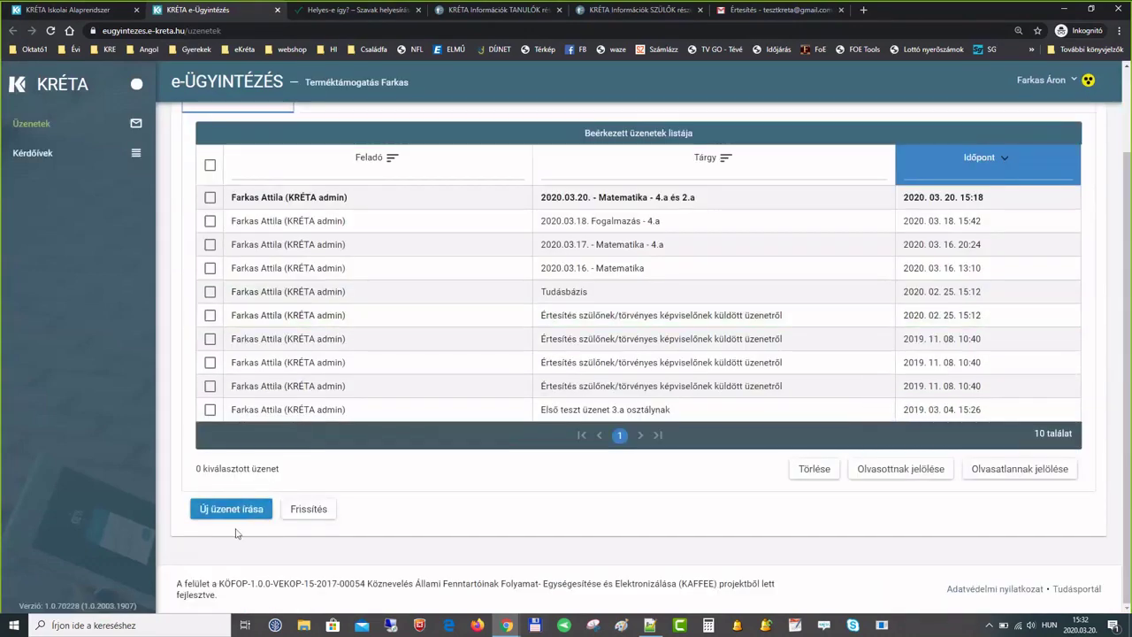
scroll(370, 437, up, 2)
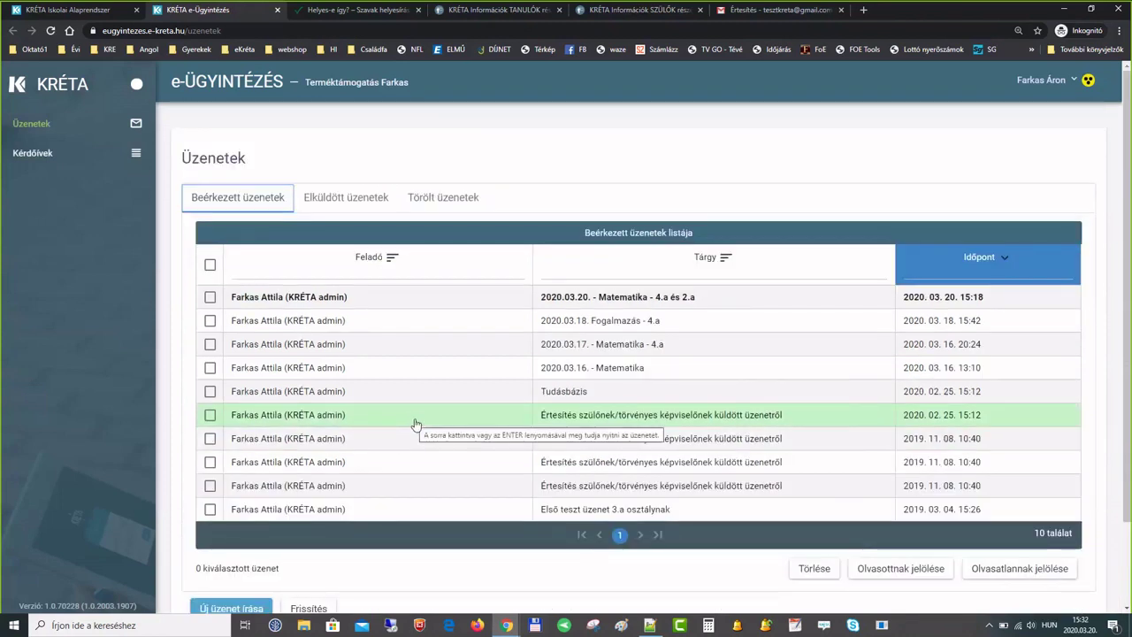
click(363, 300)
scroll(365, 305, down, 3)
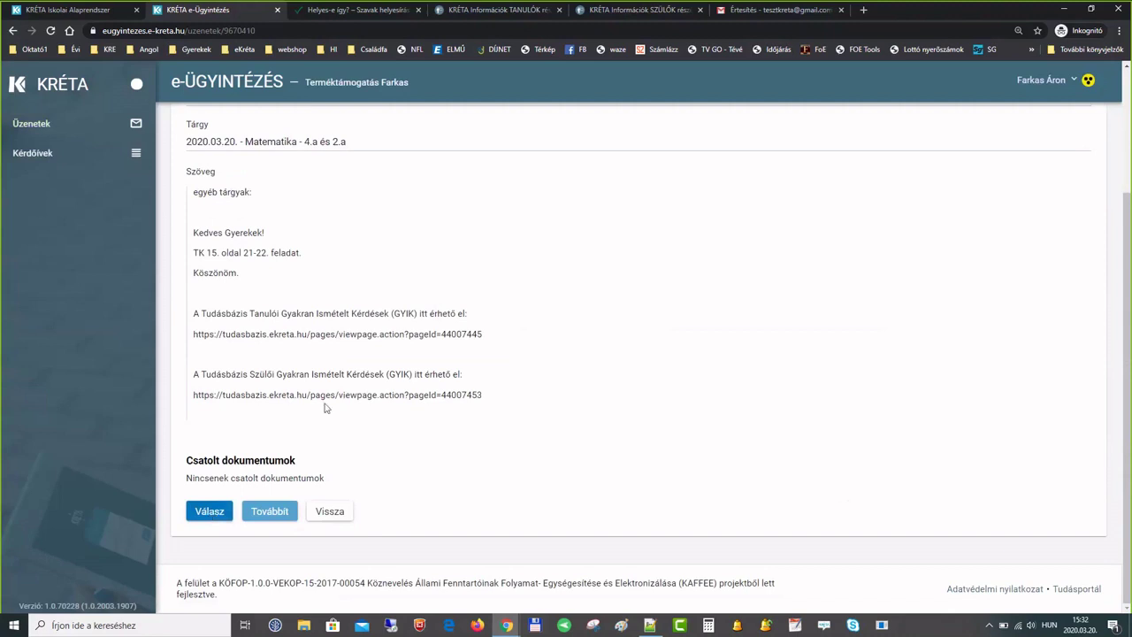
scroll(323, 405, up, 5)
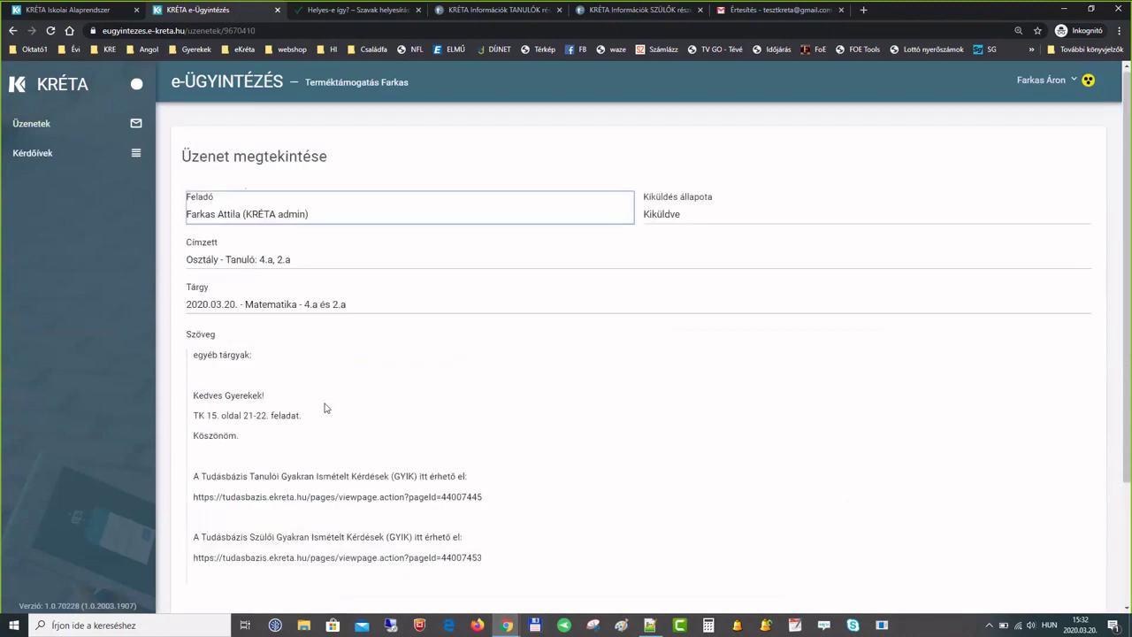
- From Kérdőívek, answer kérdés2 with elem1 in the Magyar számonkérés - 4.a questionnaire, then go back to Üzenetek
click(34, 154)
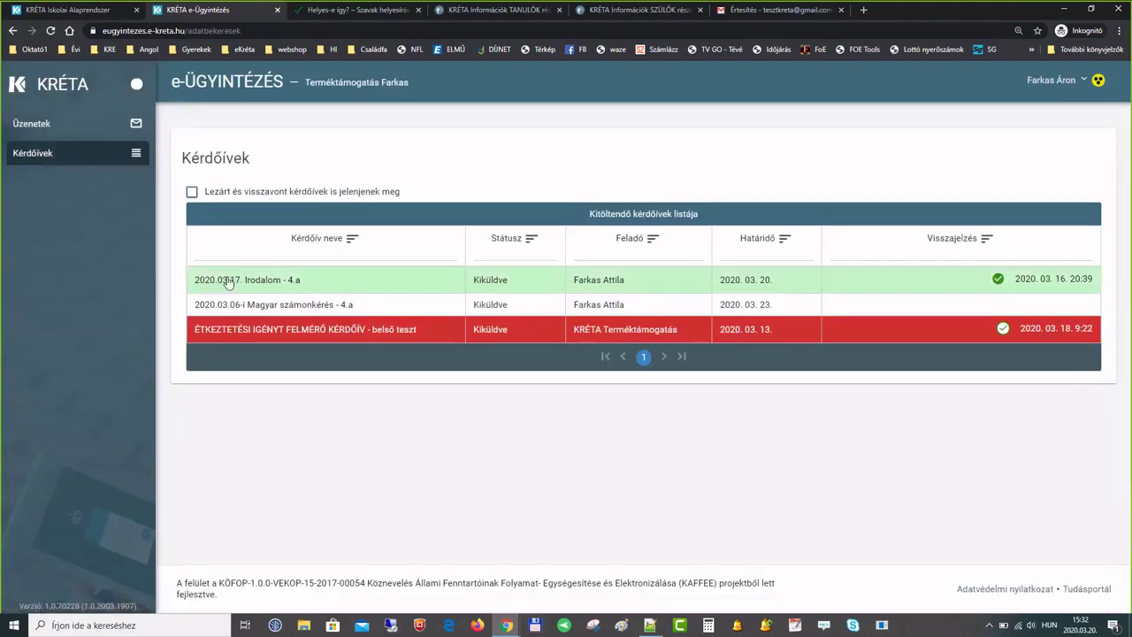
click(241, 306)
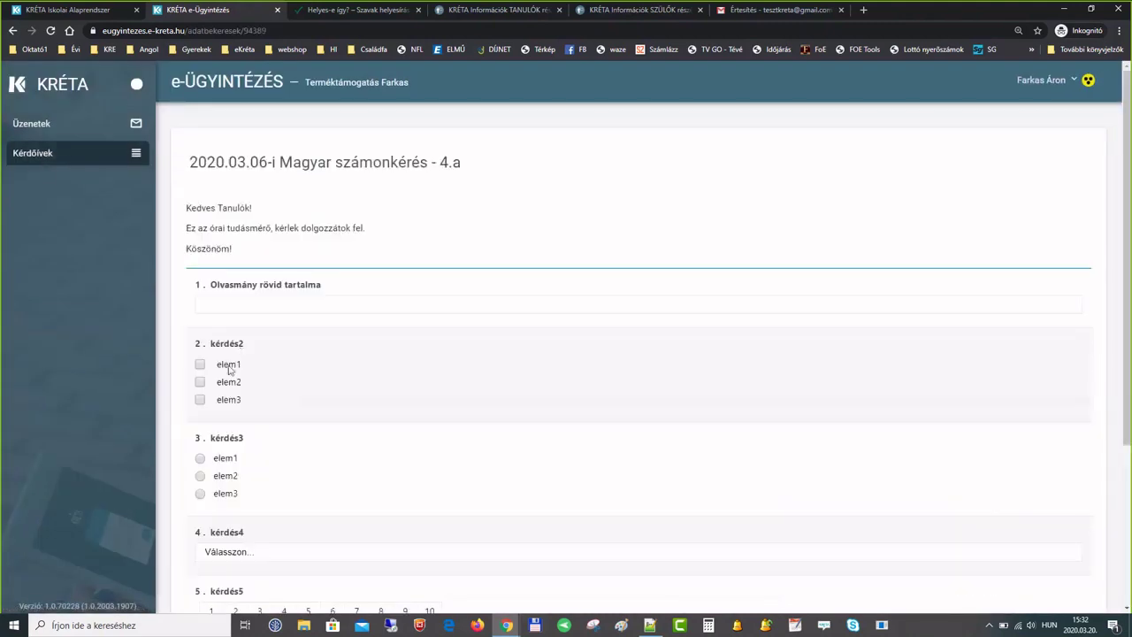
click(229, 367)
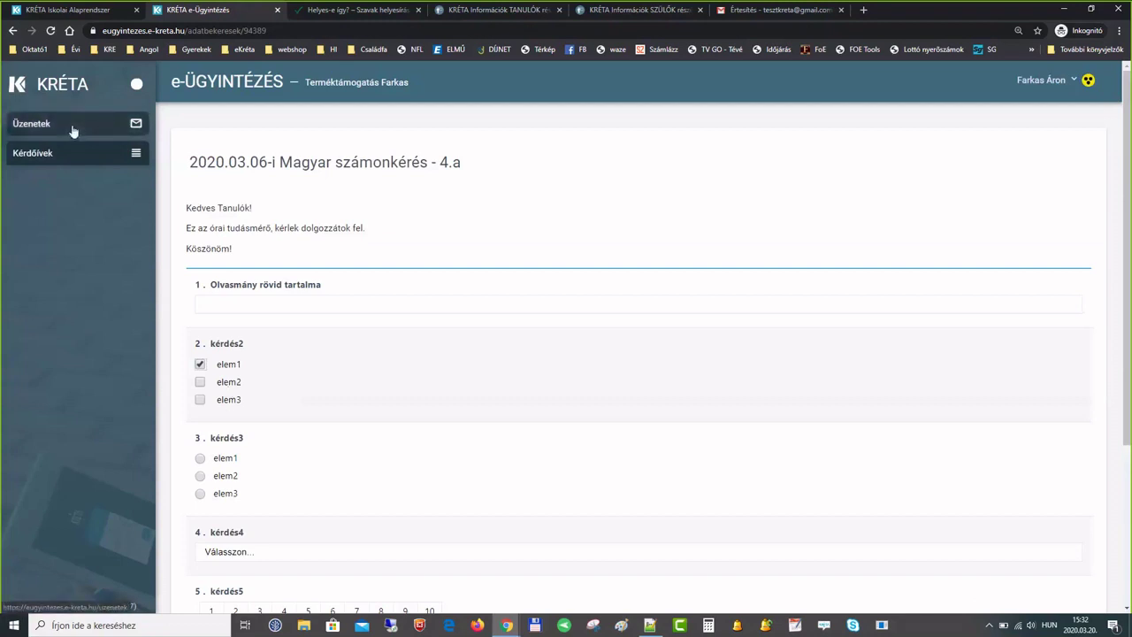
click(74, 131)
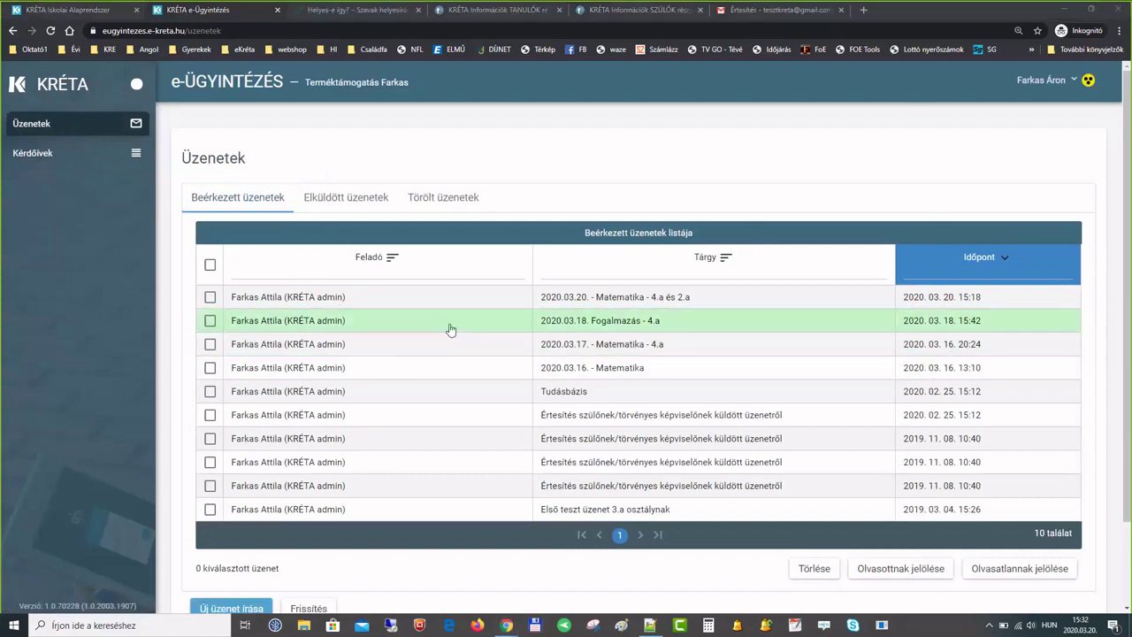
- Toggle the 2020.03.18 Fogalmazás message read then unread, and mark the 2020.03.17 Matematika message unread
click(210, 321)
click(863, 567)
click(210, 322)
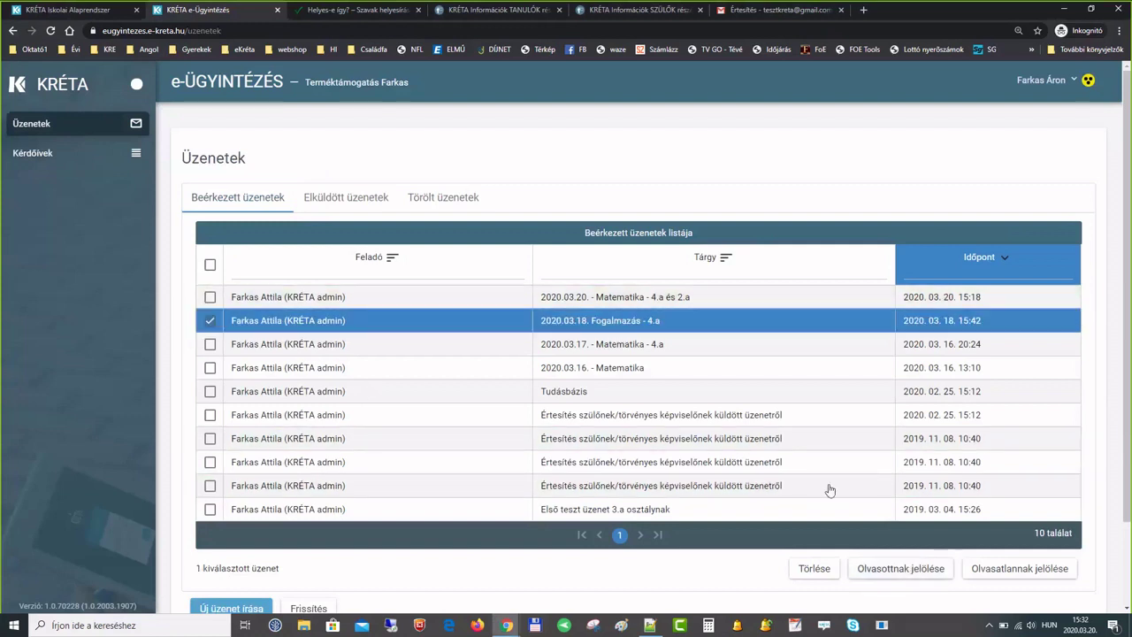
click(1005, 575)
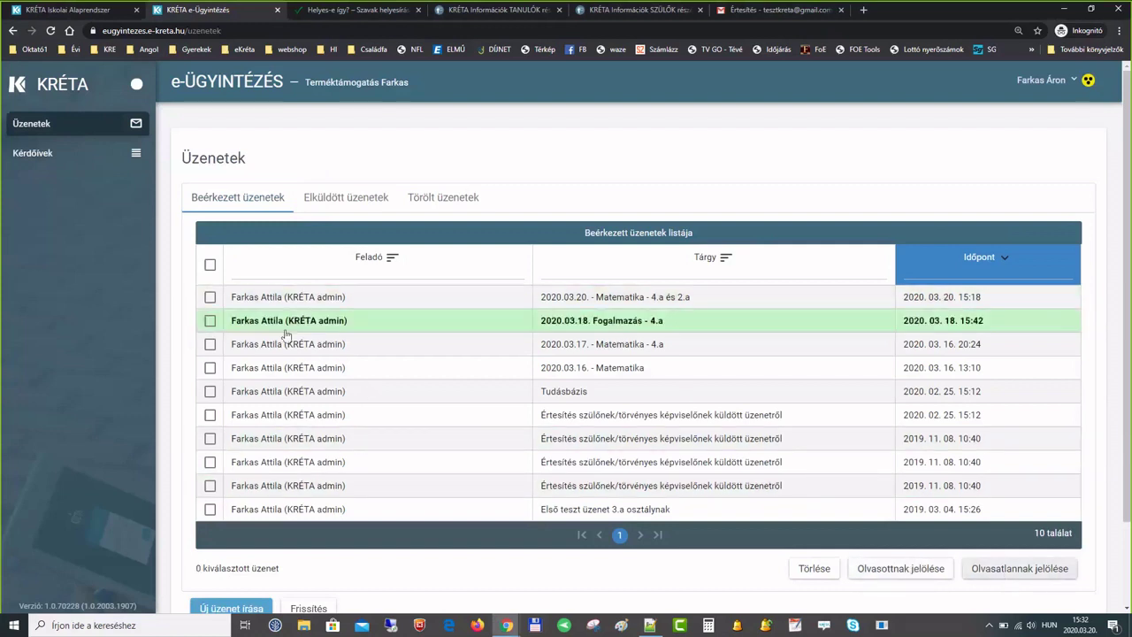
click(210, 344)
click(1005, 568)
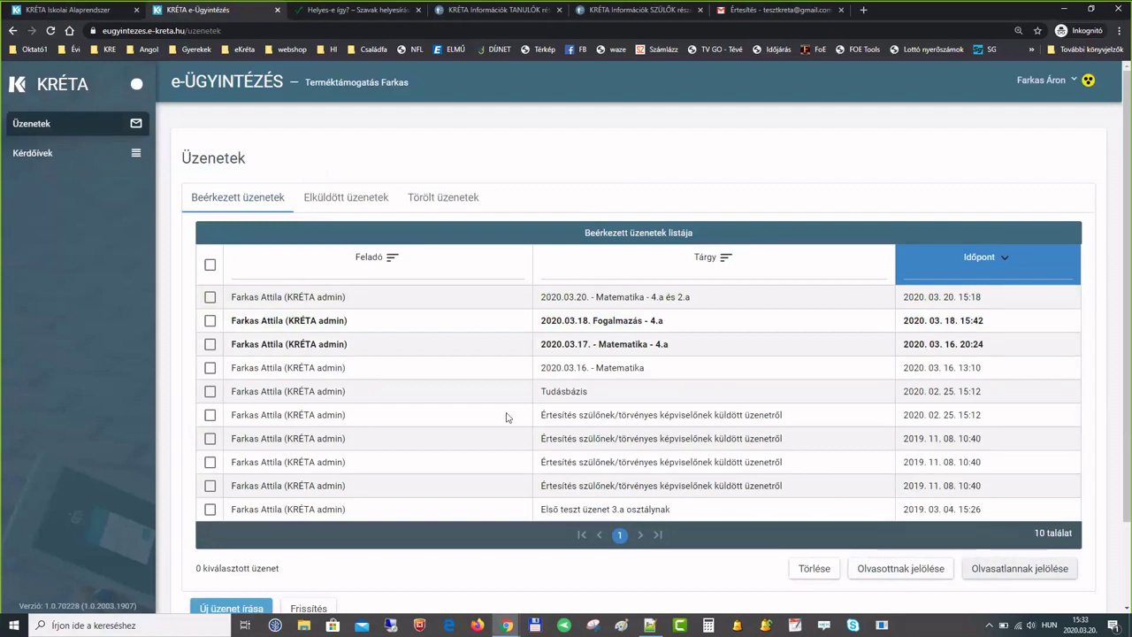
- Delete two Értesítés messages, check Törölt üzenetek, and return to the KRÉTA homework tab
click(210, 414)
click(209, 438)
click(814, 569)
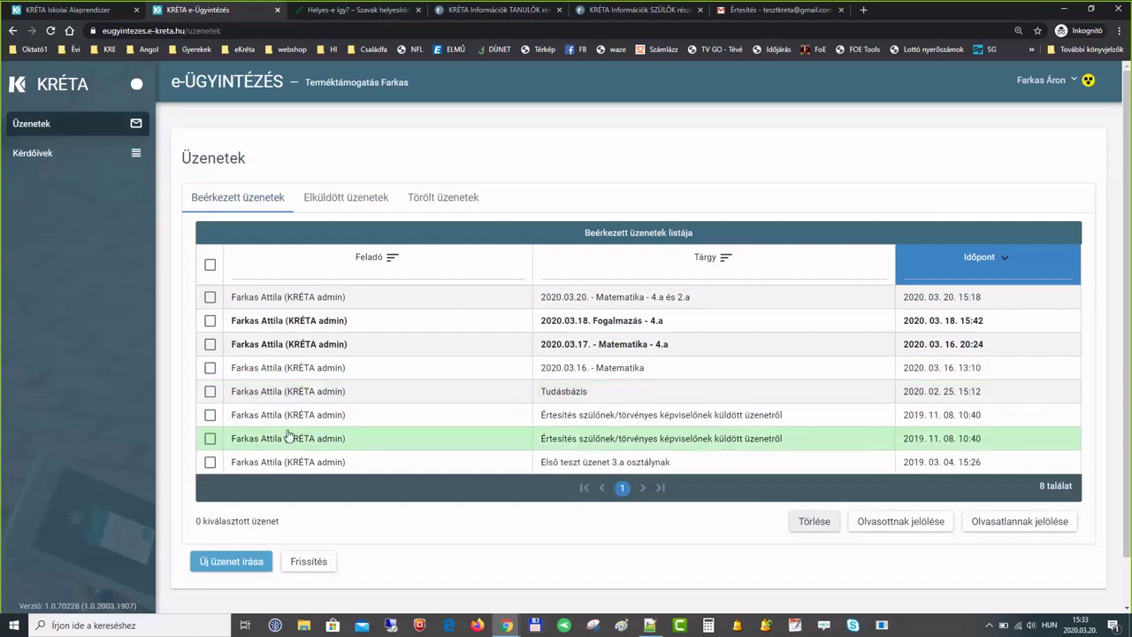
click(445, 197)
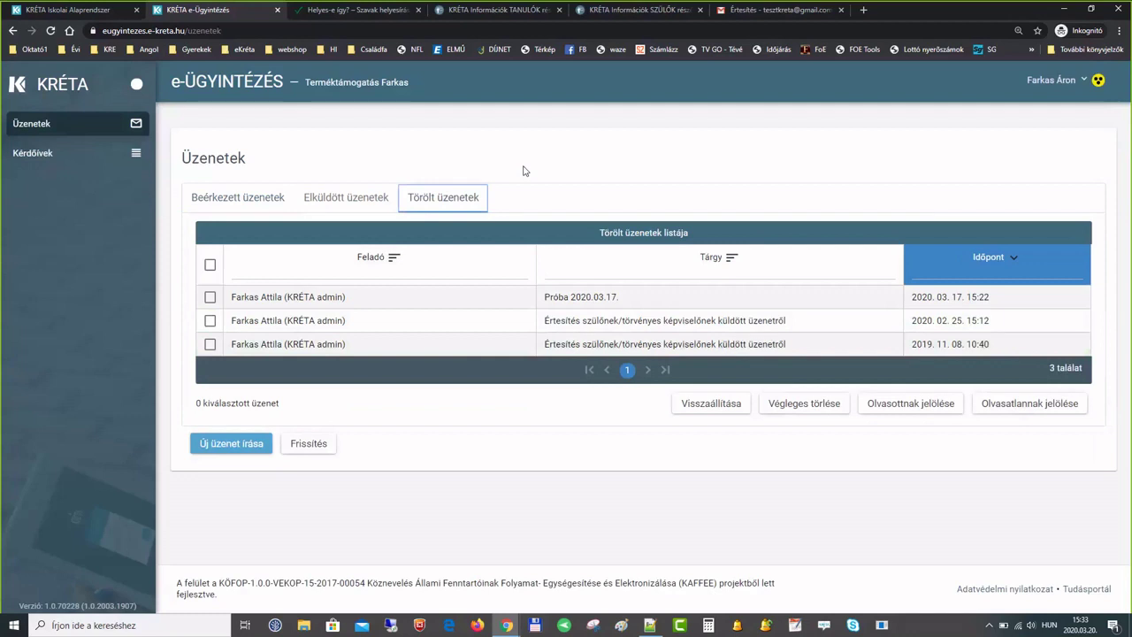
click(235, 198)
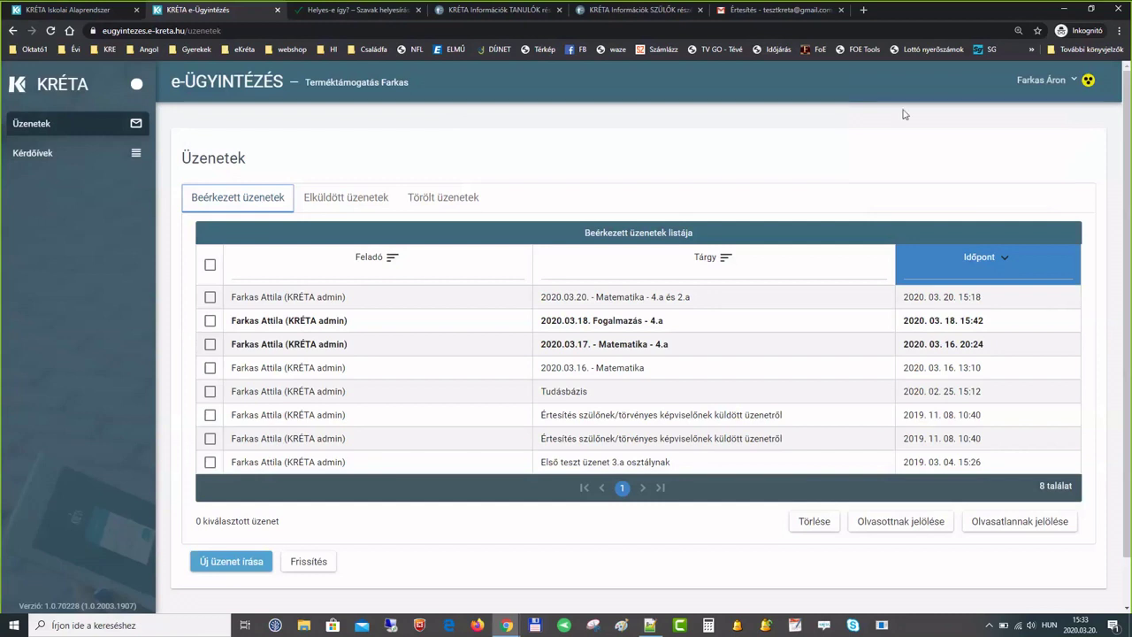
click(89, 10)
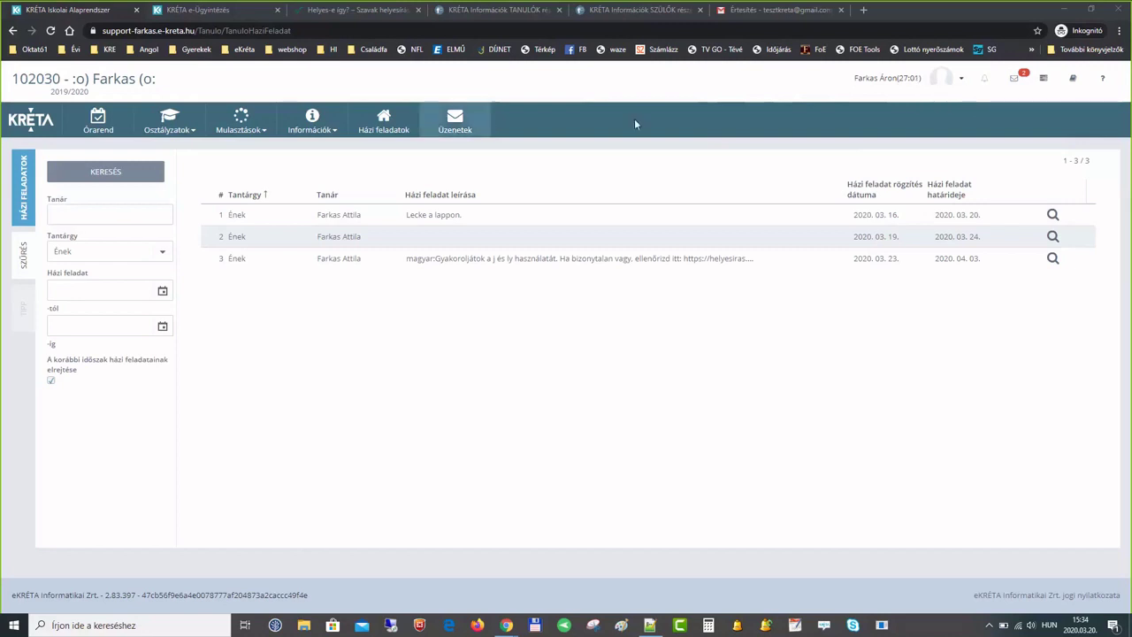
- Log out of KRÉTA and begin signing in by entering the parent's username
click(948, 85)
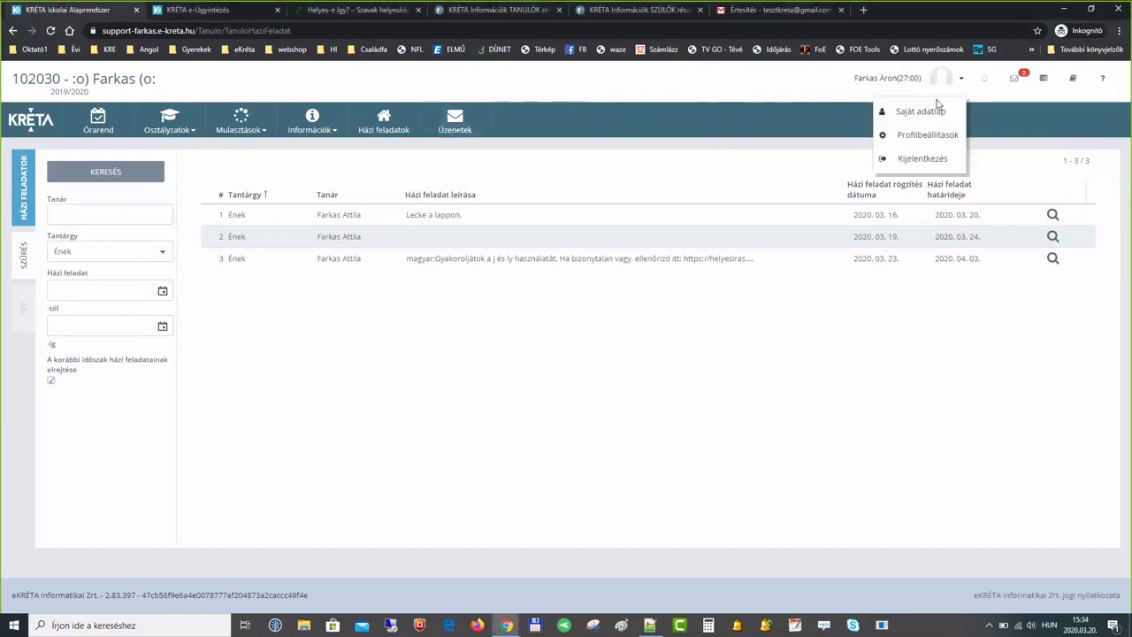
click(919, 159)
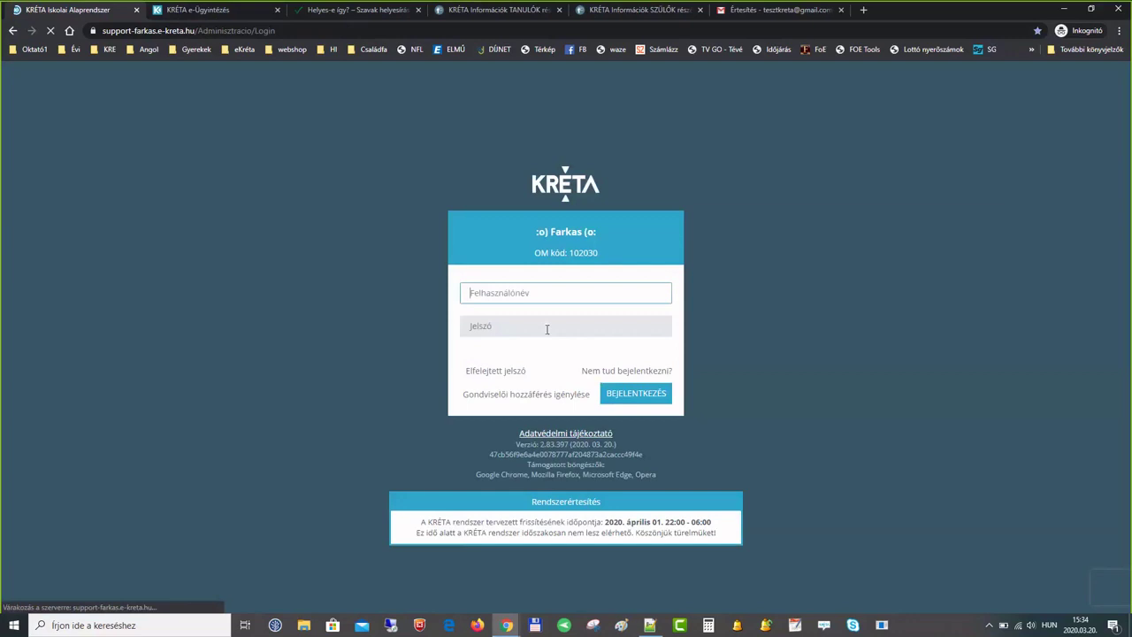
click(527, 293)
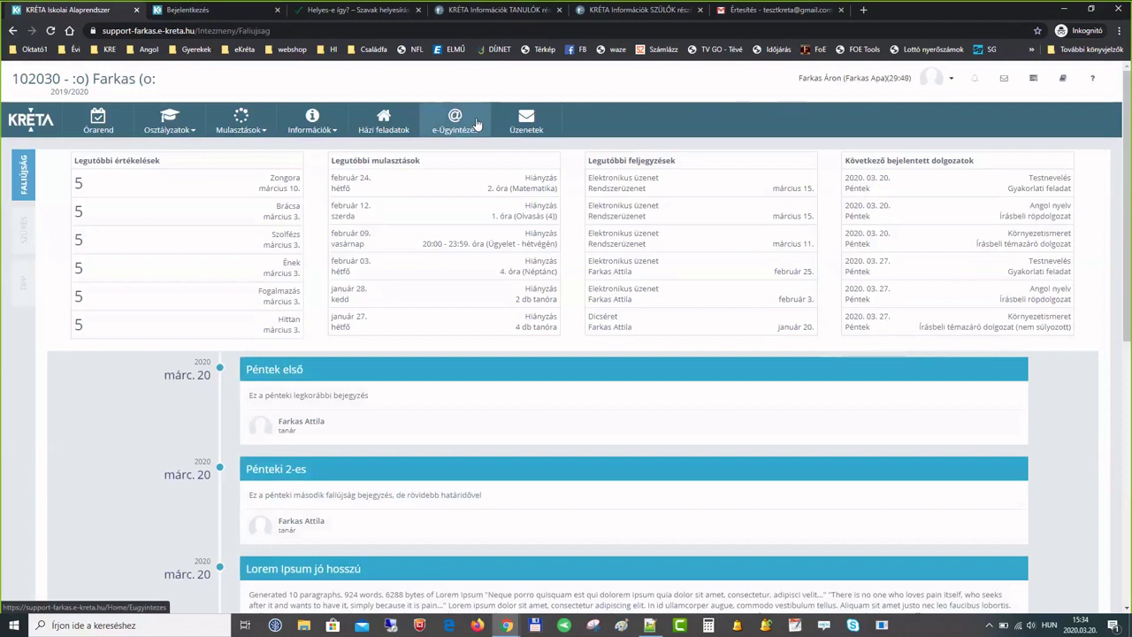
- As the parent, view the e-Ügyintézés in-progress cases and new case page, then close both extra tabs
click(467, 125)
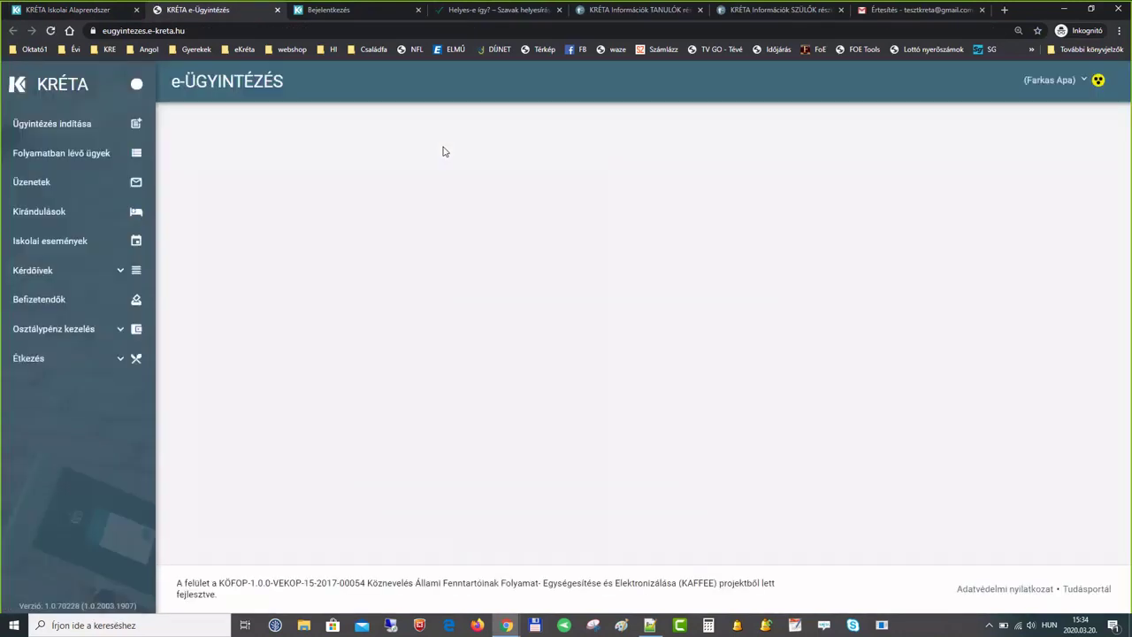
click(62, 153)
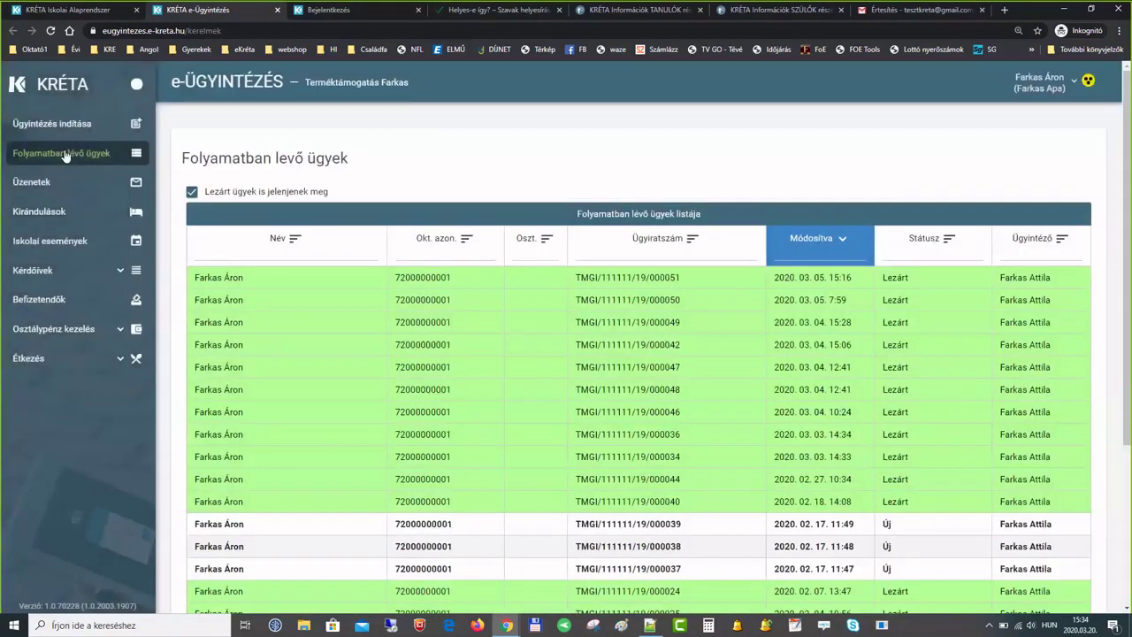
click(69, 129)
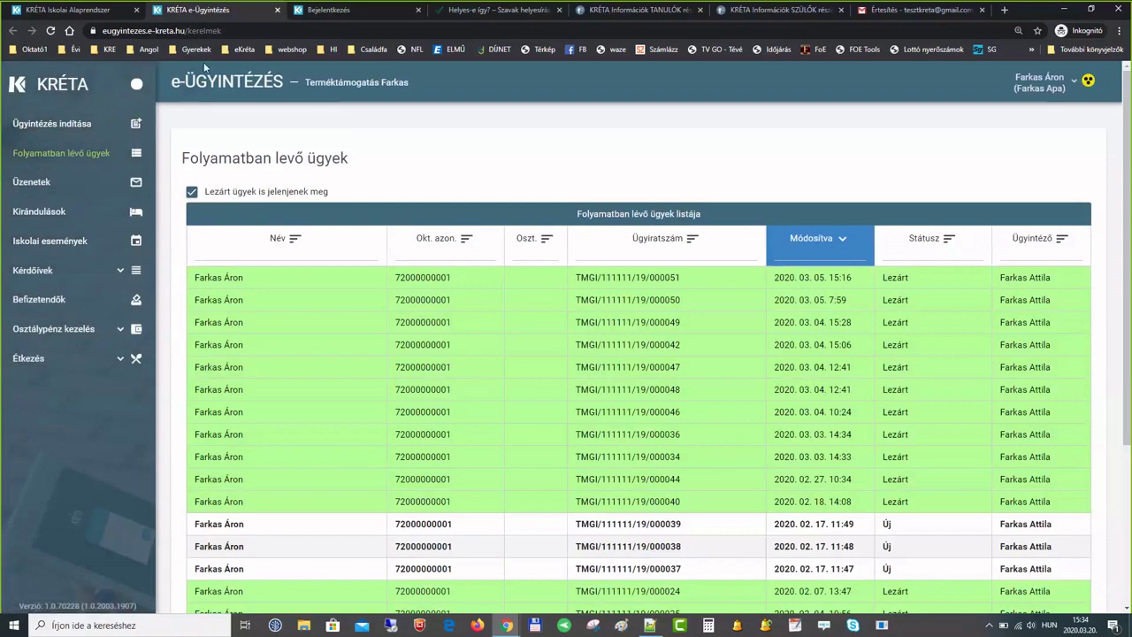
middle_click(206, 10)
middle_click(206, 10)
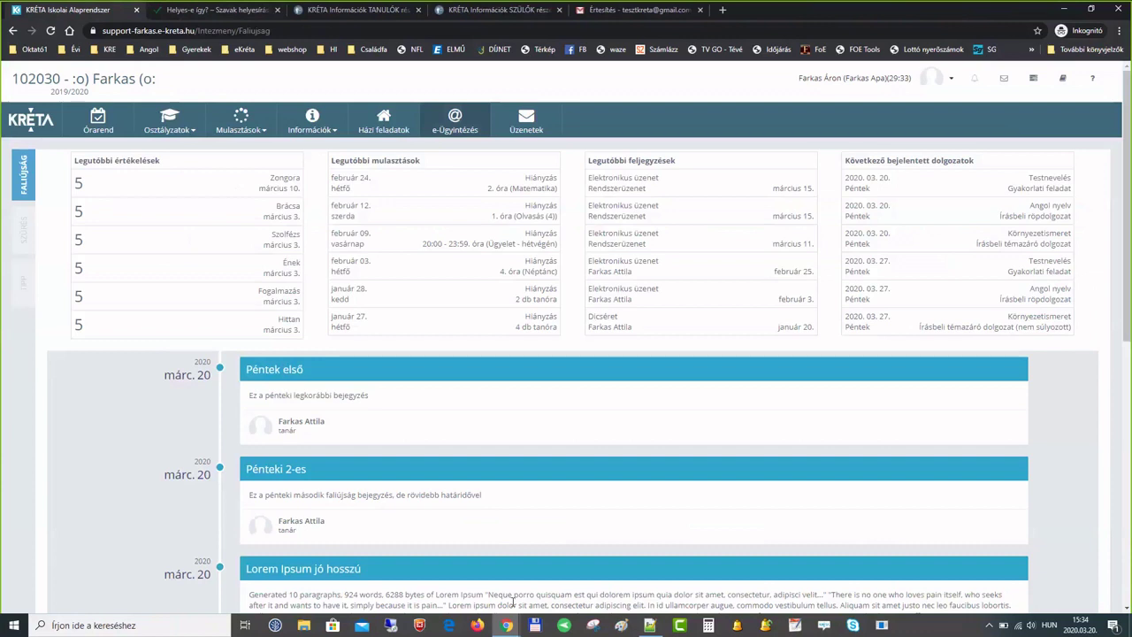
- Switch to the teacher's Chrome window showing the 16–22 March weekly timetable
mouse_move(506, 626)
click(561, 573)
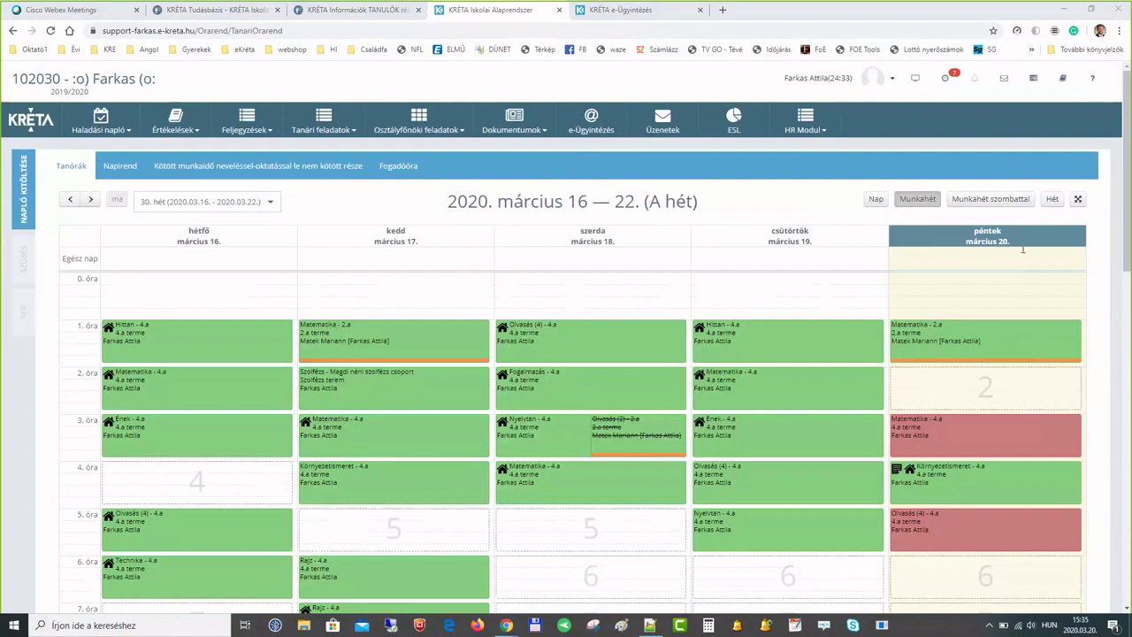
- Switch with Alt+Tab to the parent's incognito window showing Faliújság
mouse_move(256, 128)
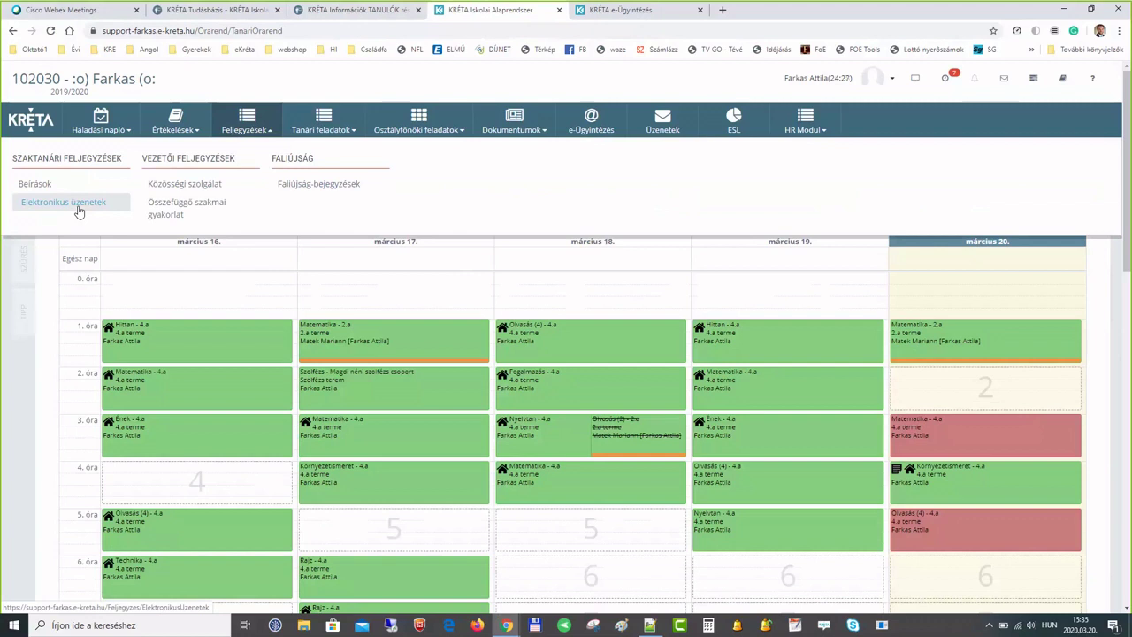
key(alt+Tab)
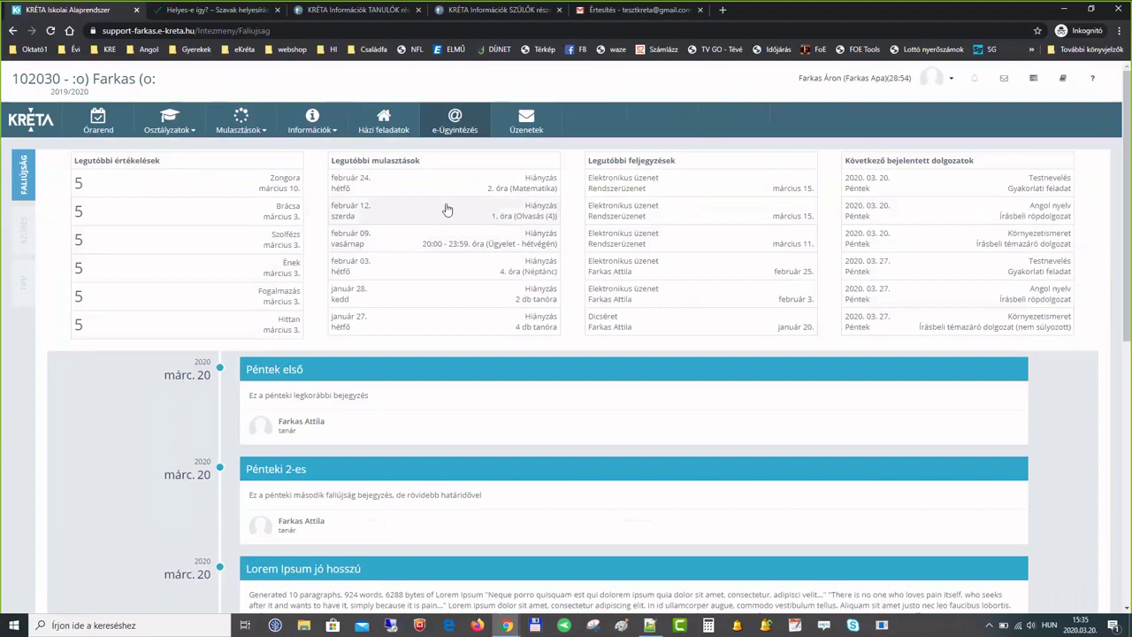
- Scroll through the parent's Faliújság posts and open the Információk menu
scroll(399, 486, down, 1)
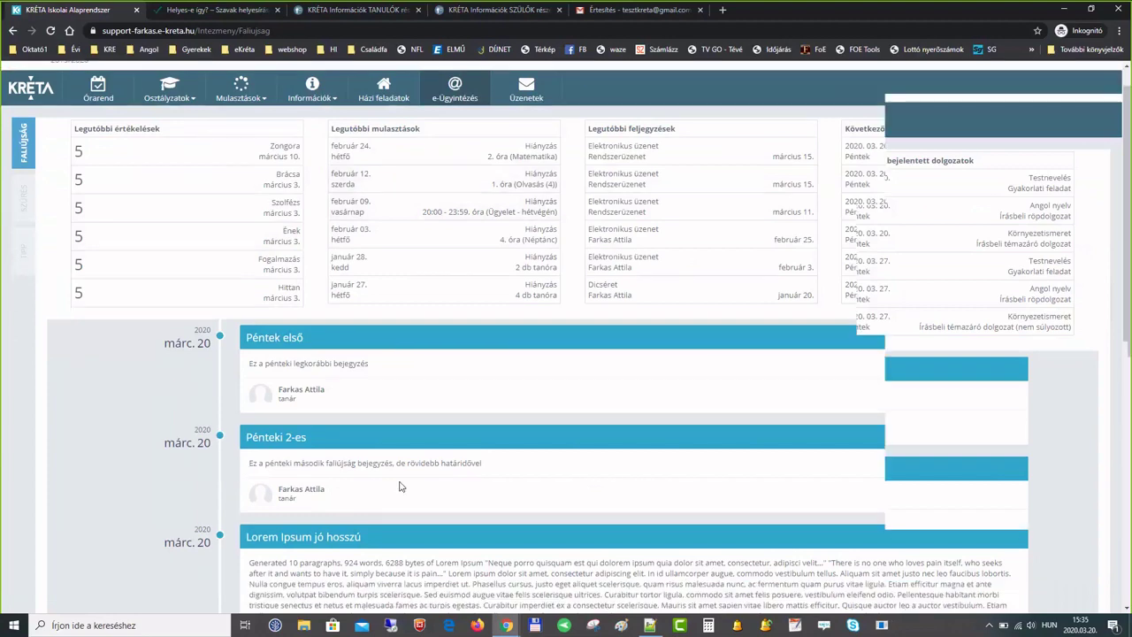
scroll(399, 486, down, 4)
scroll(399, 371, down, 2)
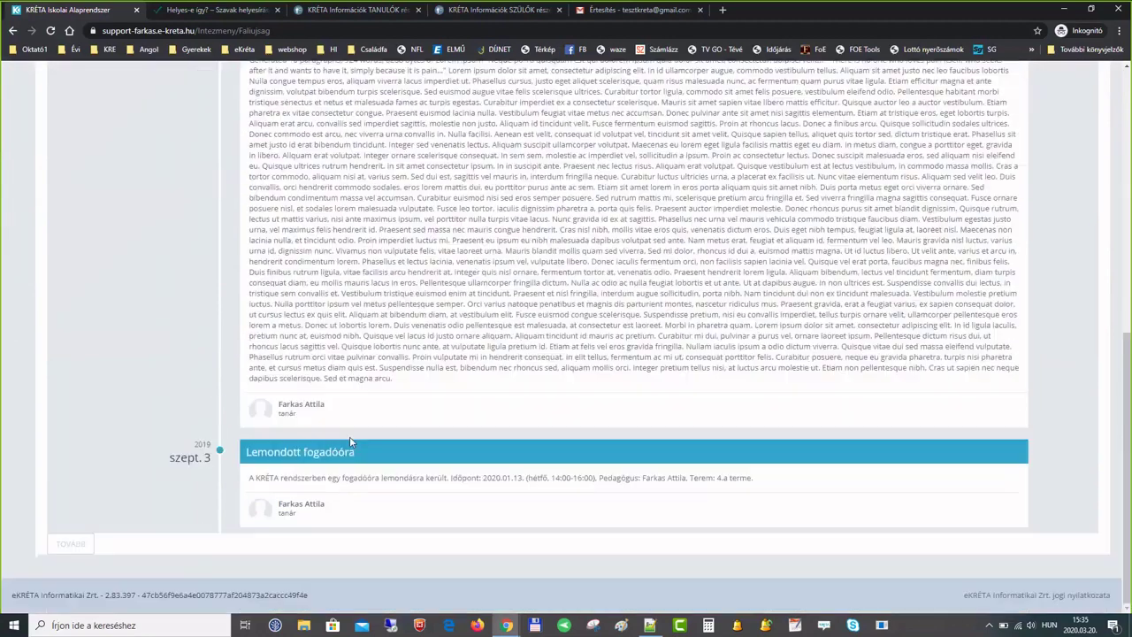
scroll(349, 436, up, 6)
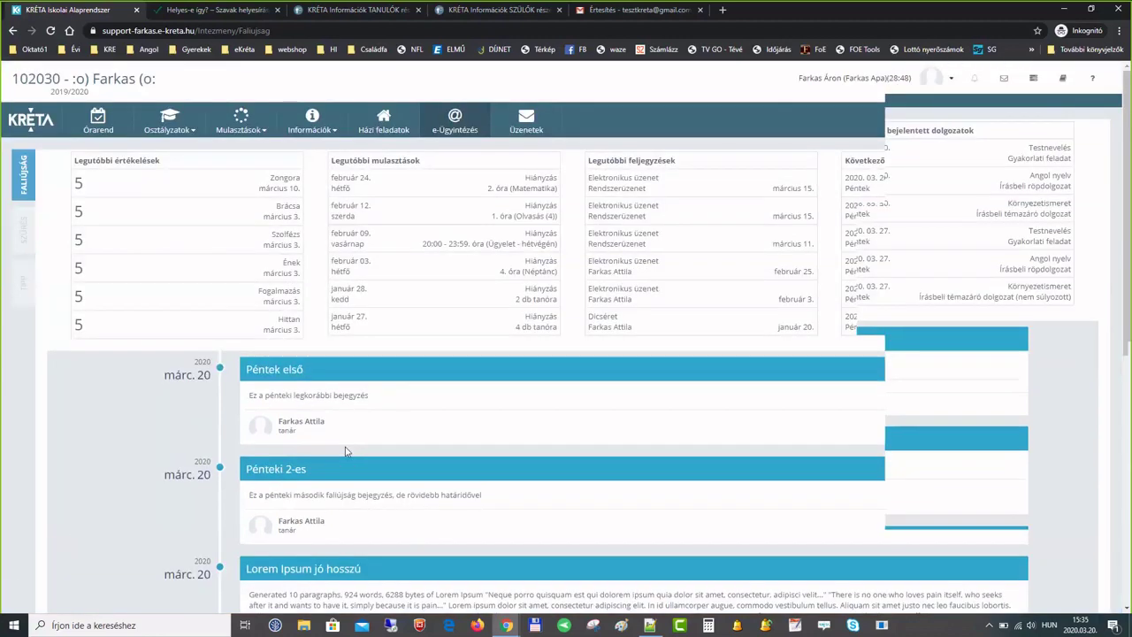
click(317, 129)
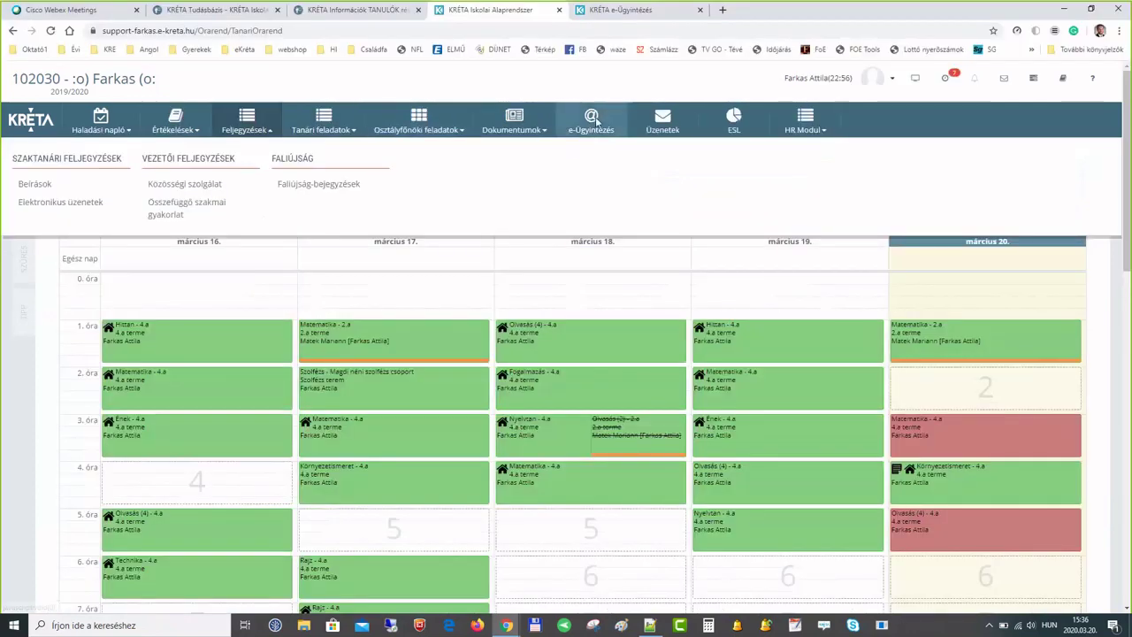
- Open e-Ügyintézés as the teacher and discard the unsaved new data request tab via Lap elhagyása
click(595, 123)
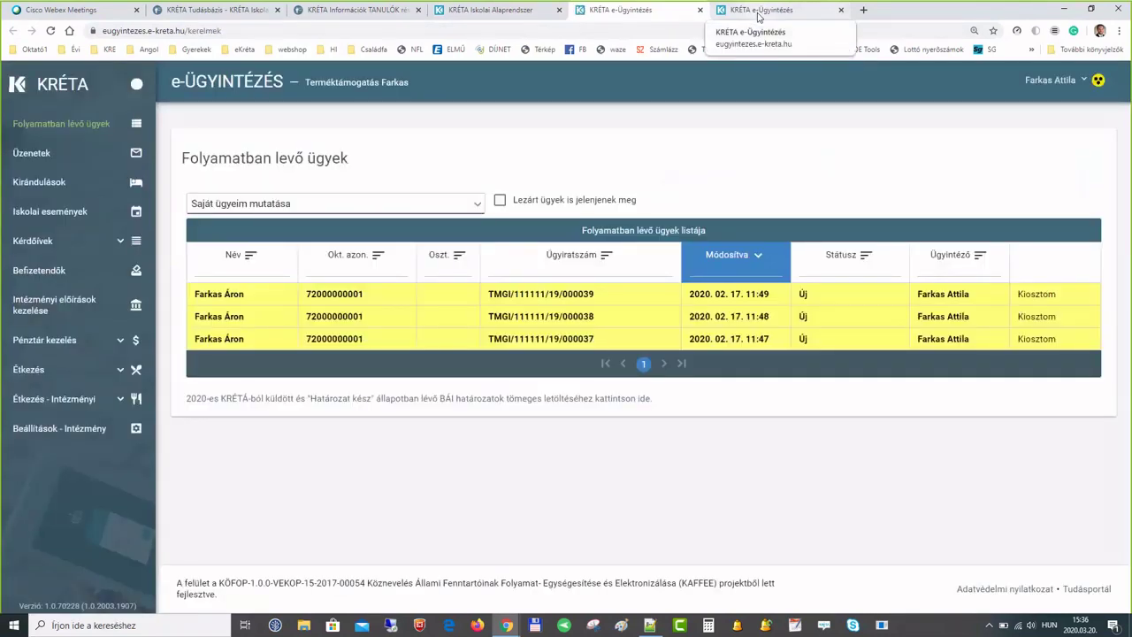
click(758, 17)
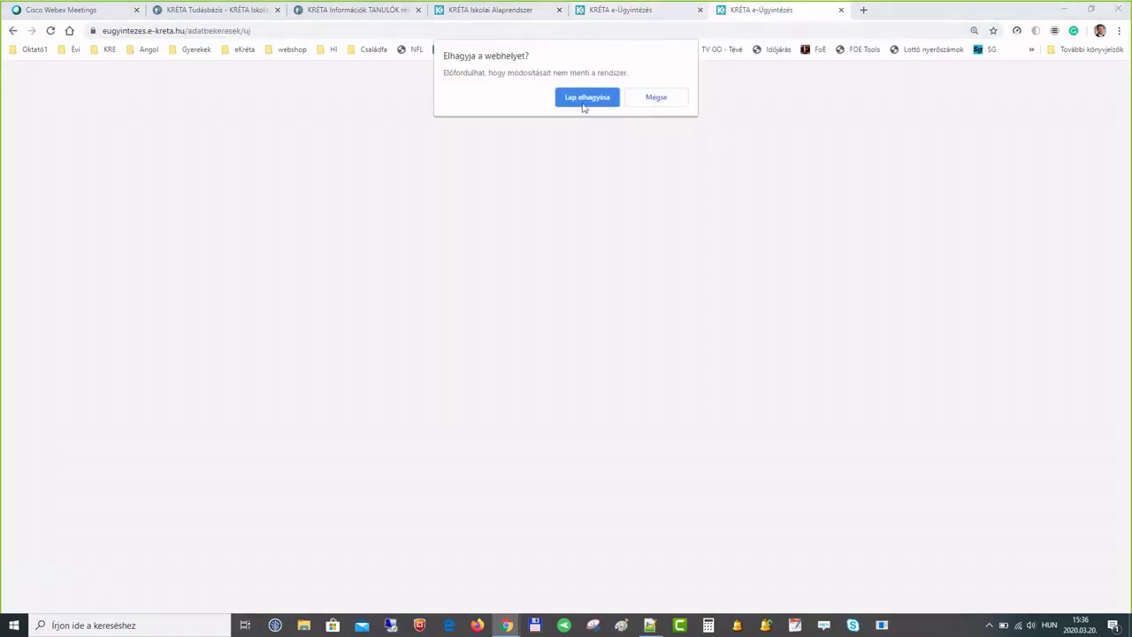
click(585, 97)
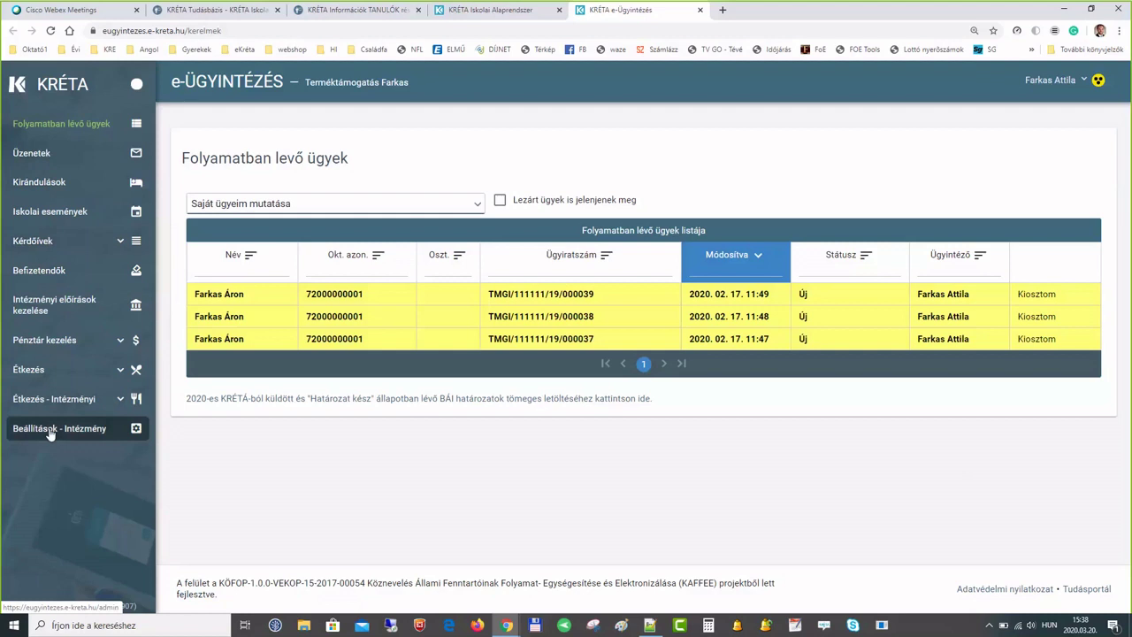
- Review the institution's Üzenetek messaging permission table, then go back to the KRÉTA timetable tab
click(50, 431)
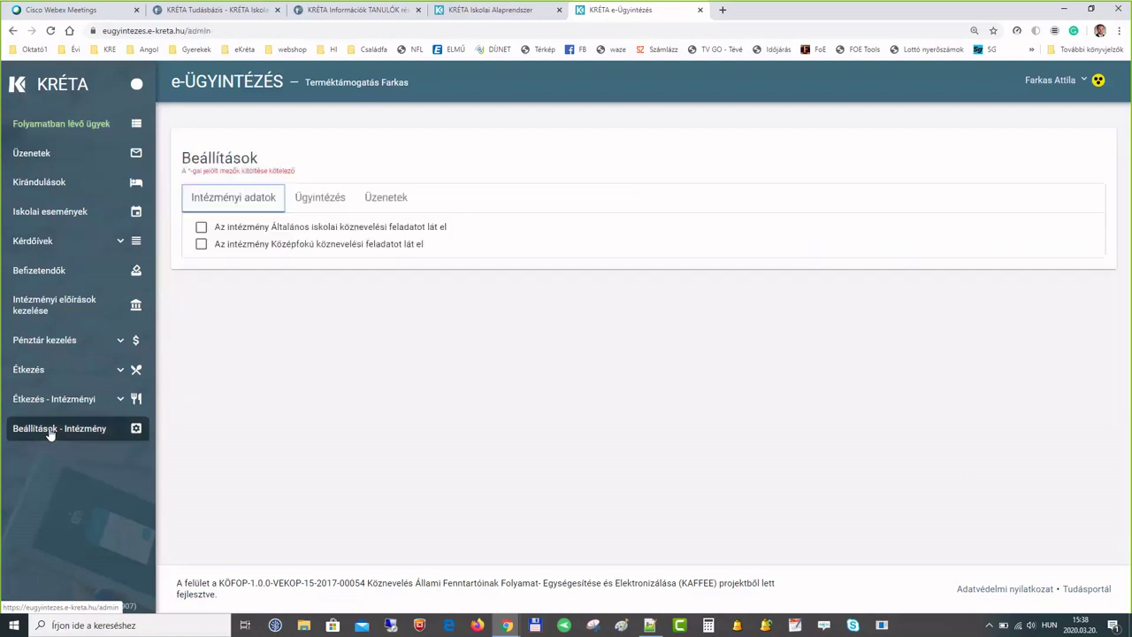
click(344, 227)
click(386, 197)
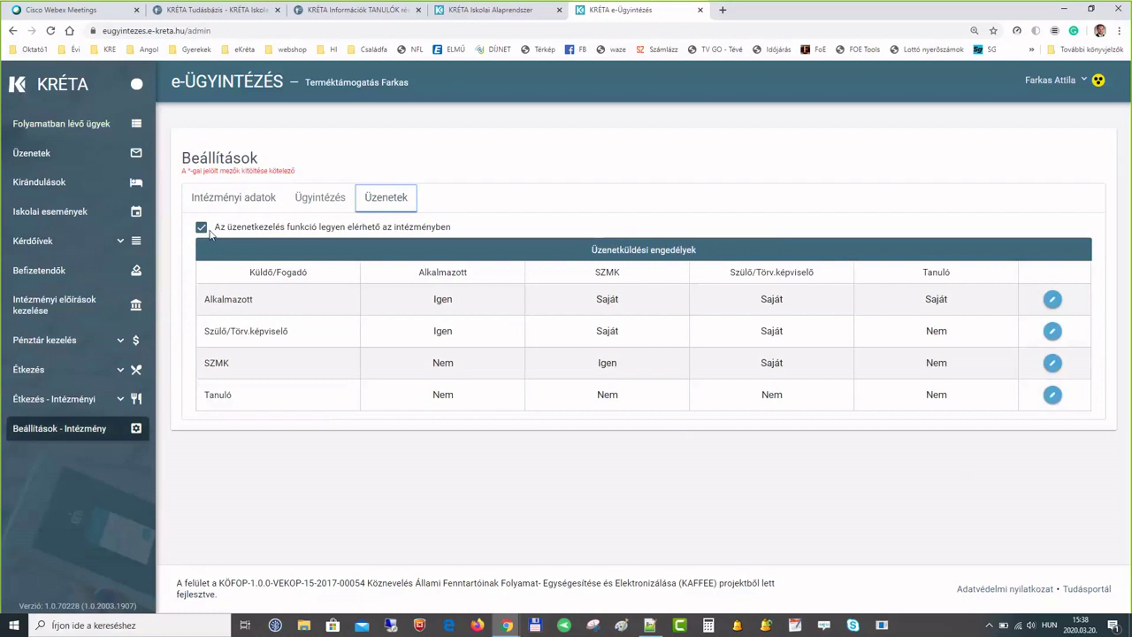
click(470, 12)
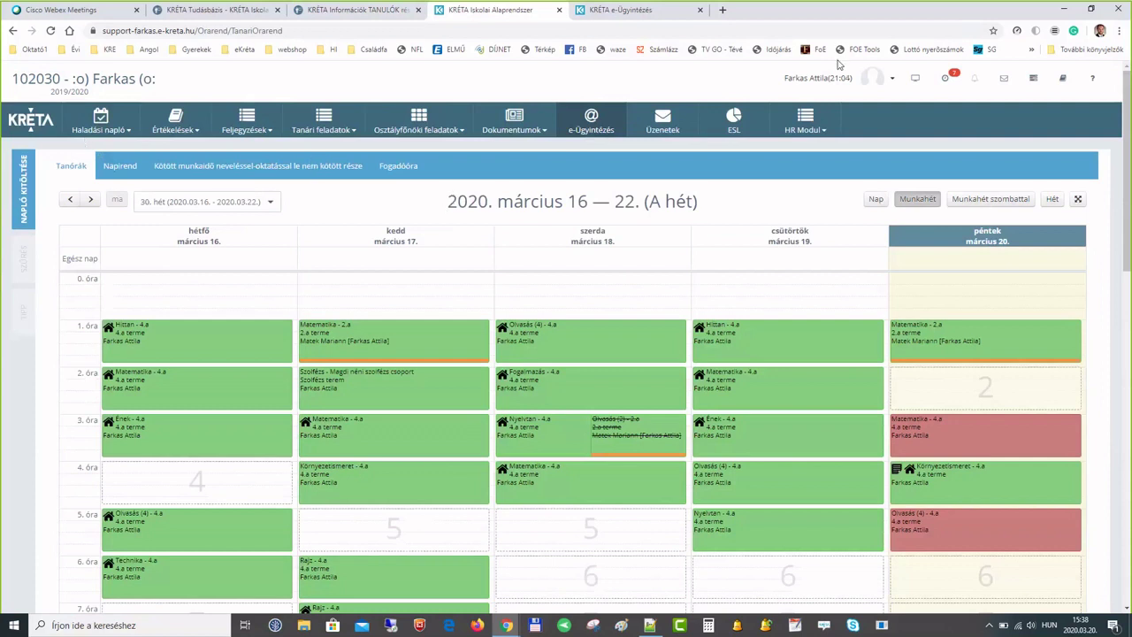
- Change the active role to Adminisztrációs rendszer via Szerepkör váltás
click(892, 78)
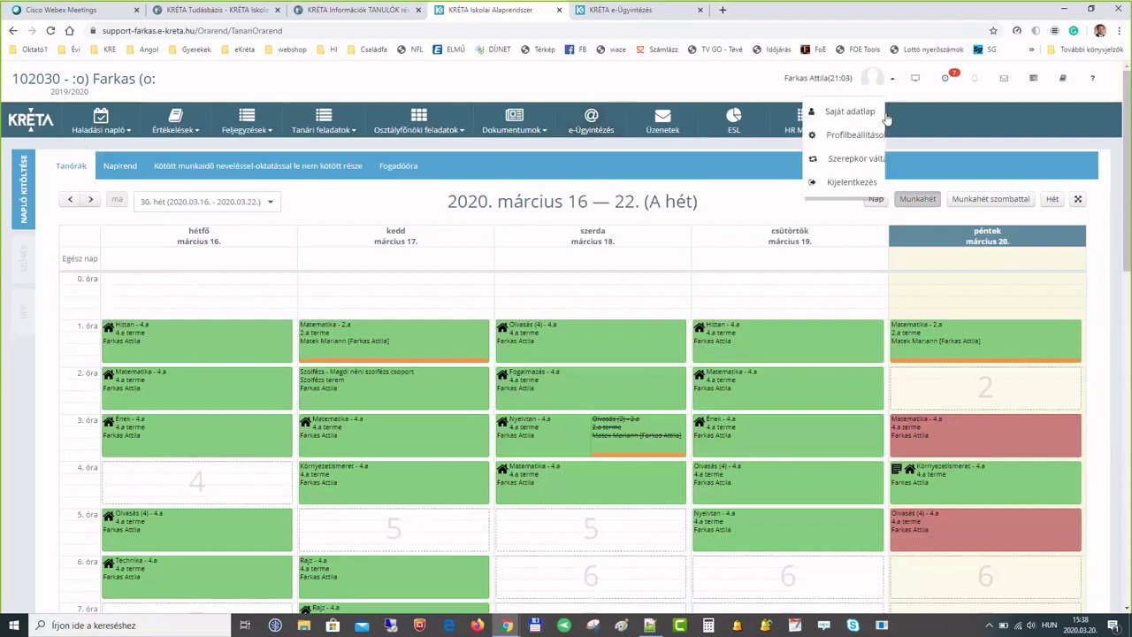
click(859, 160)
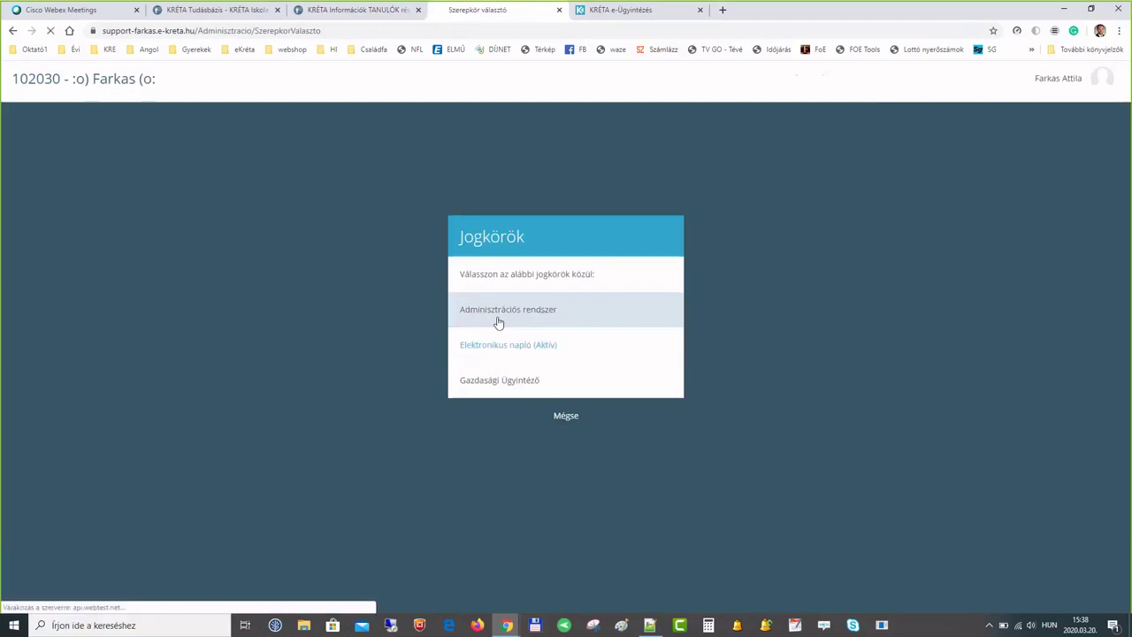
click(498, 311)
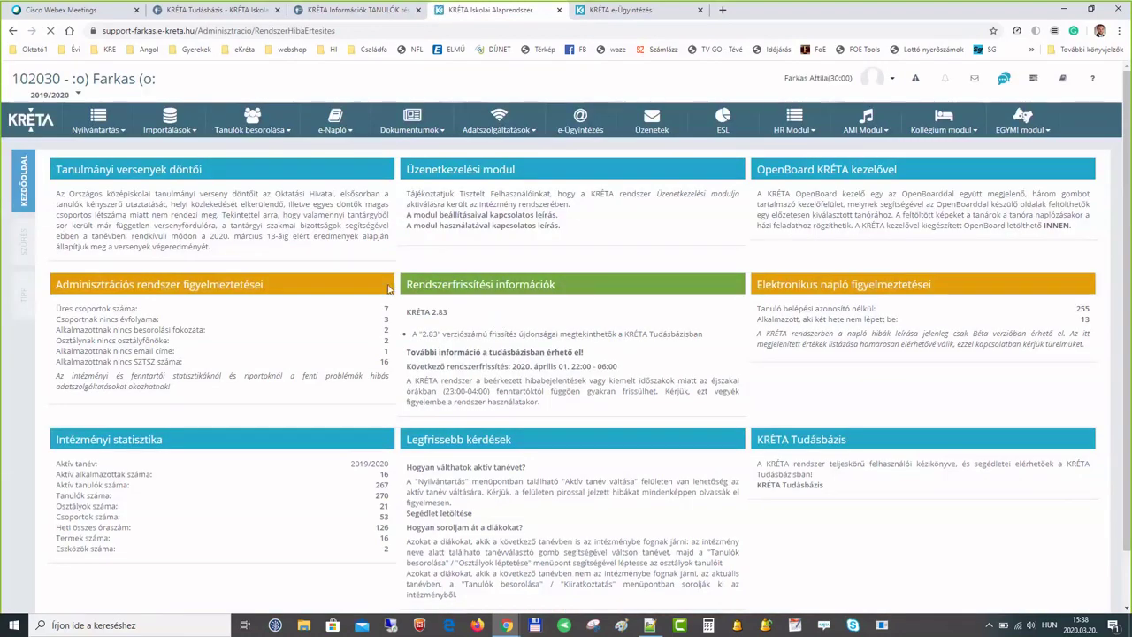
- Open the teacher's own record from the Nyilvántartás > Alkalmazottak staff list
click(98, 122)
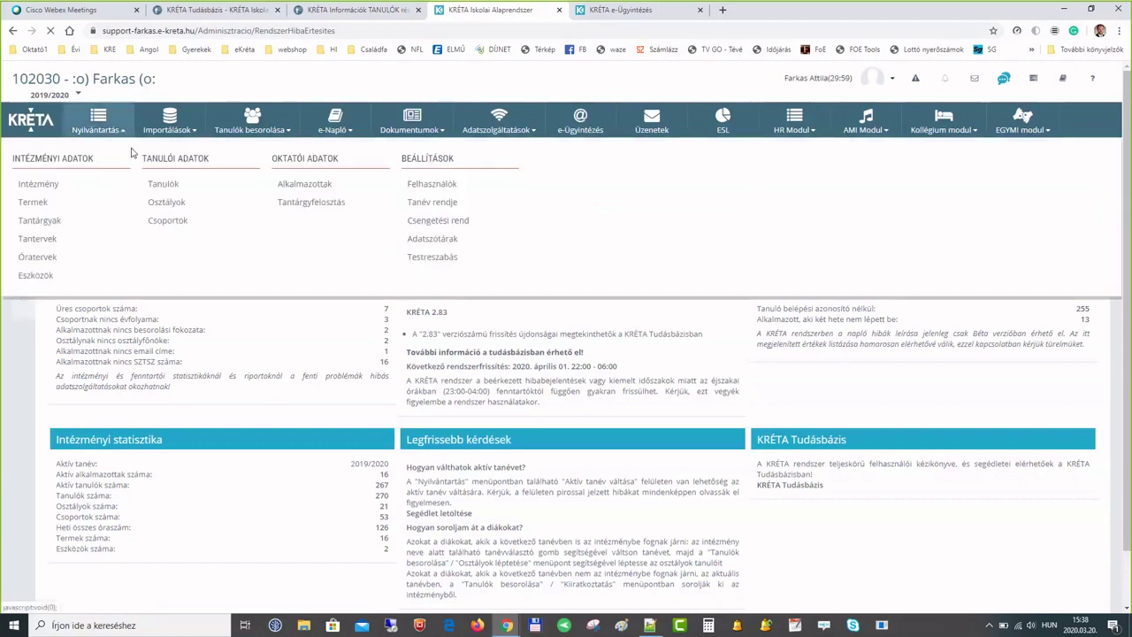
click(308, 185)
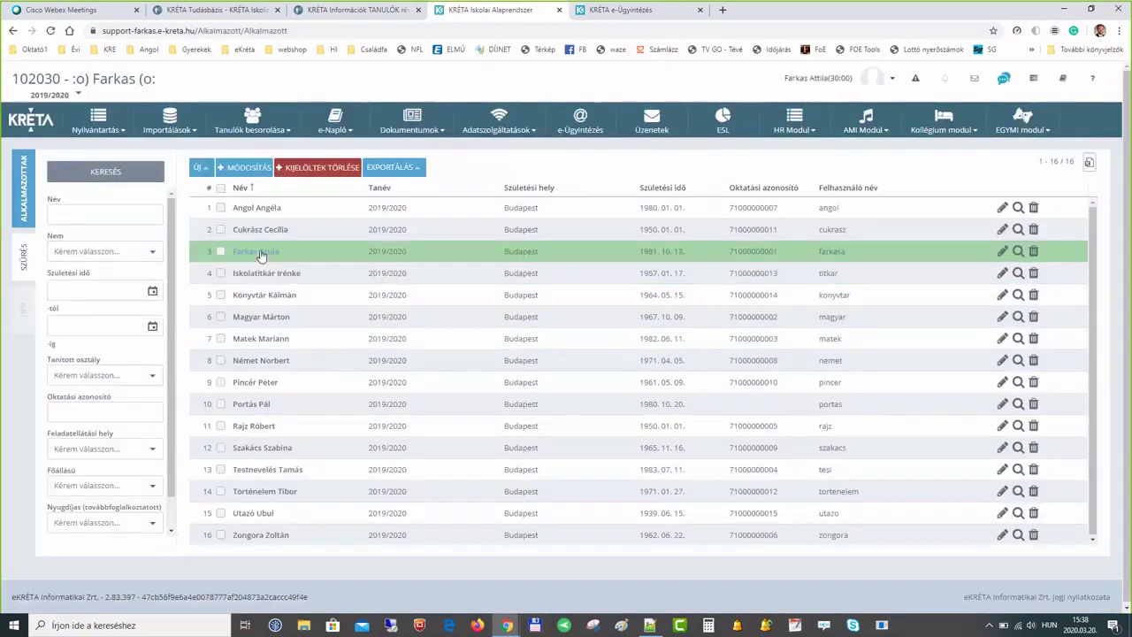
click(260, 254)
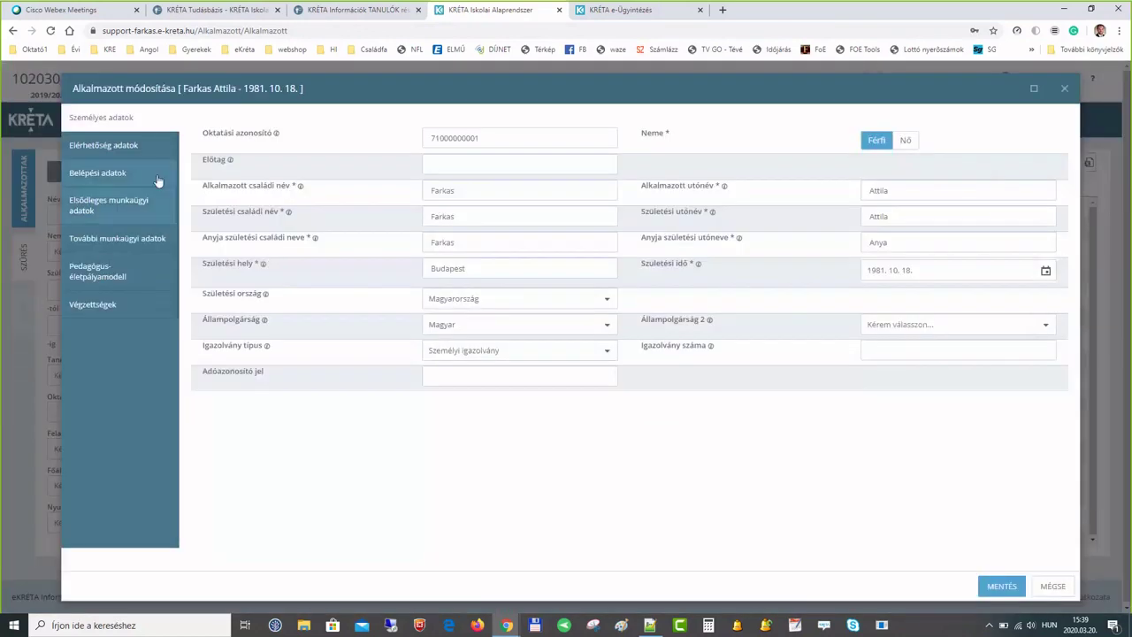
- Show the employee's Belépési adatok and browse the available Jogosultsági szint roles
click(156, 177)
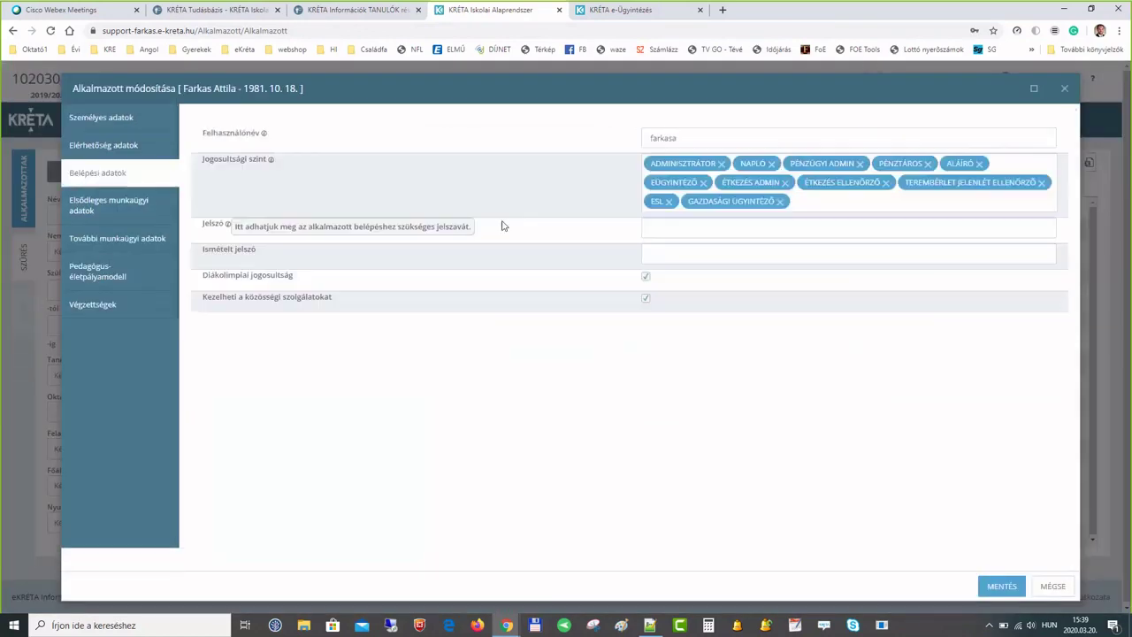
click(826, 205)
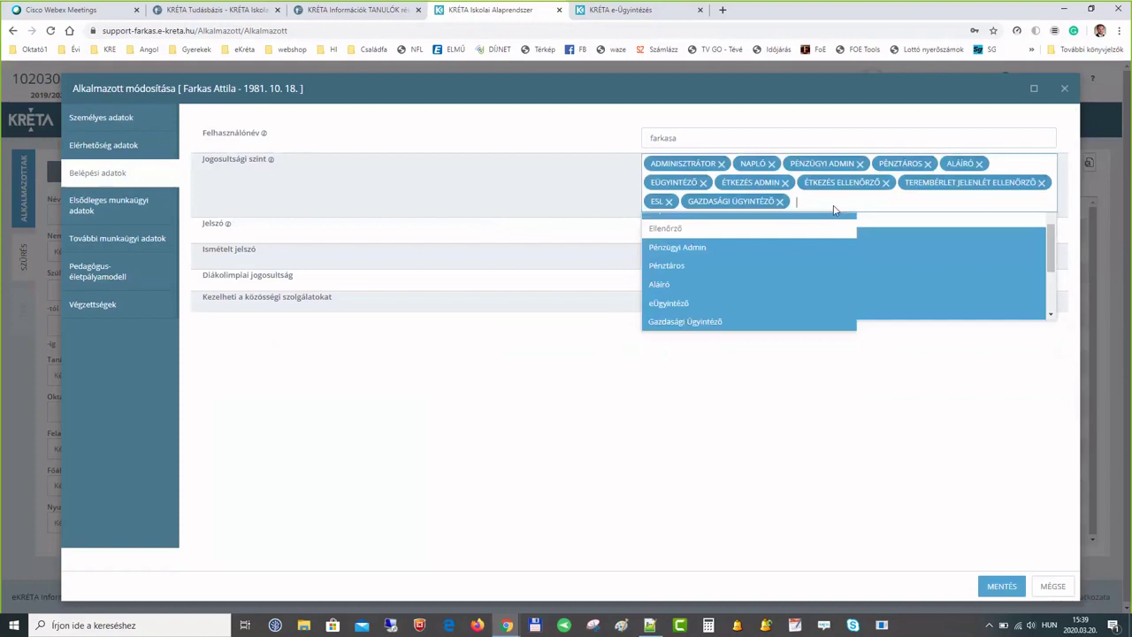
click(598, 167)
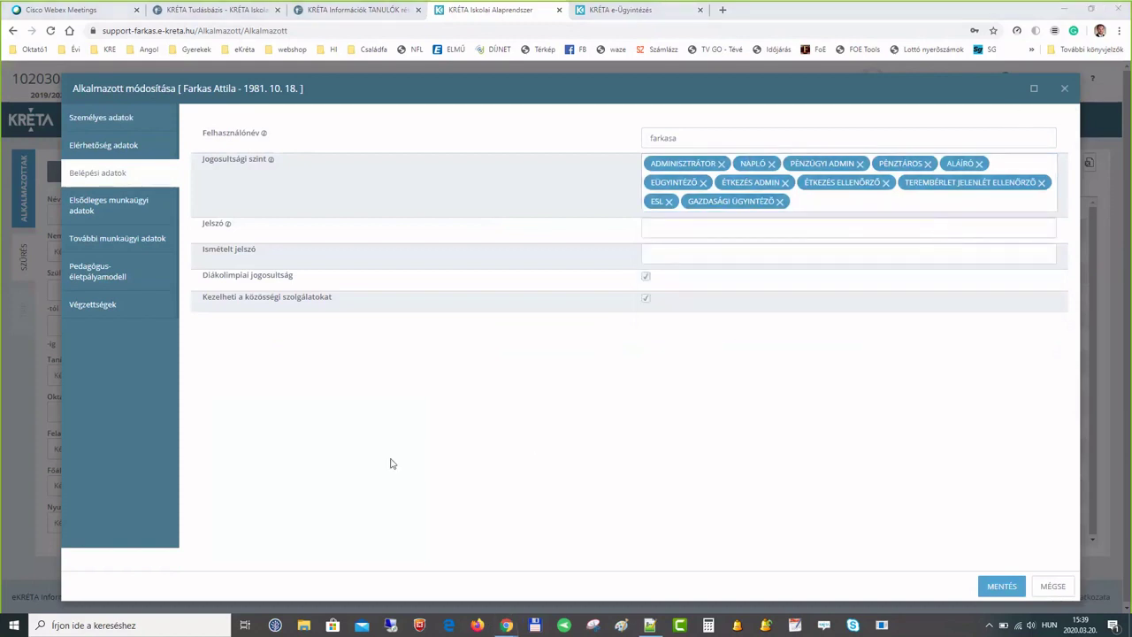
click(873, 205)
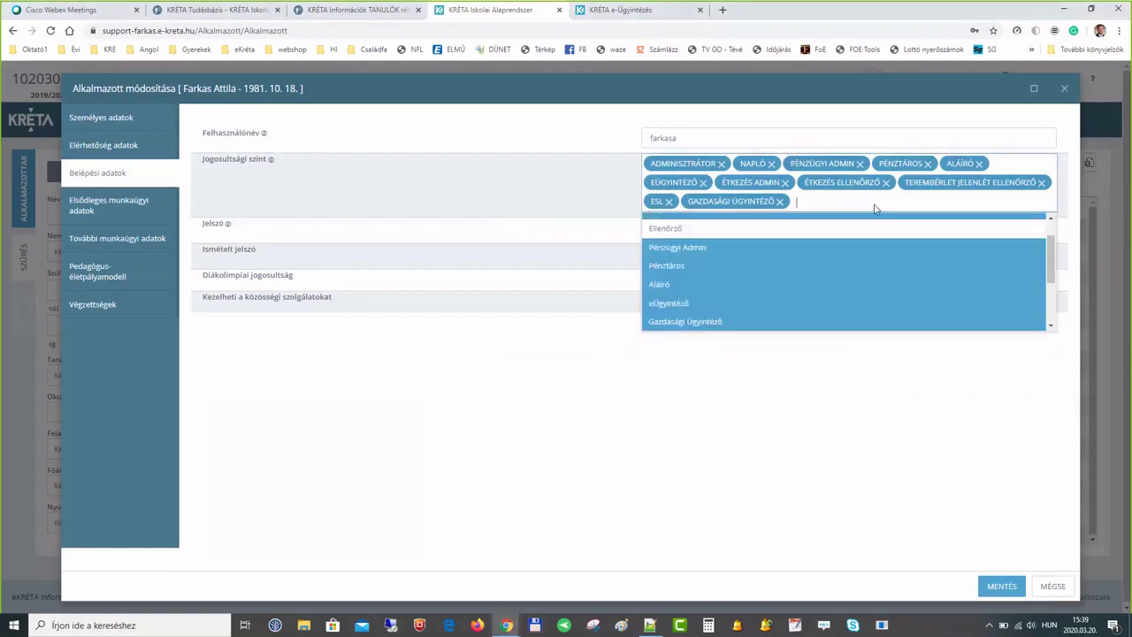
scroll(816, 290, up, 2)
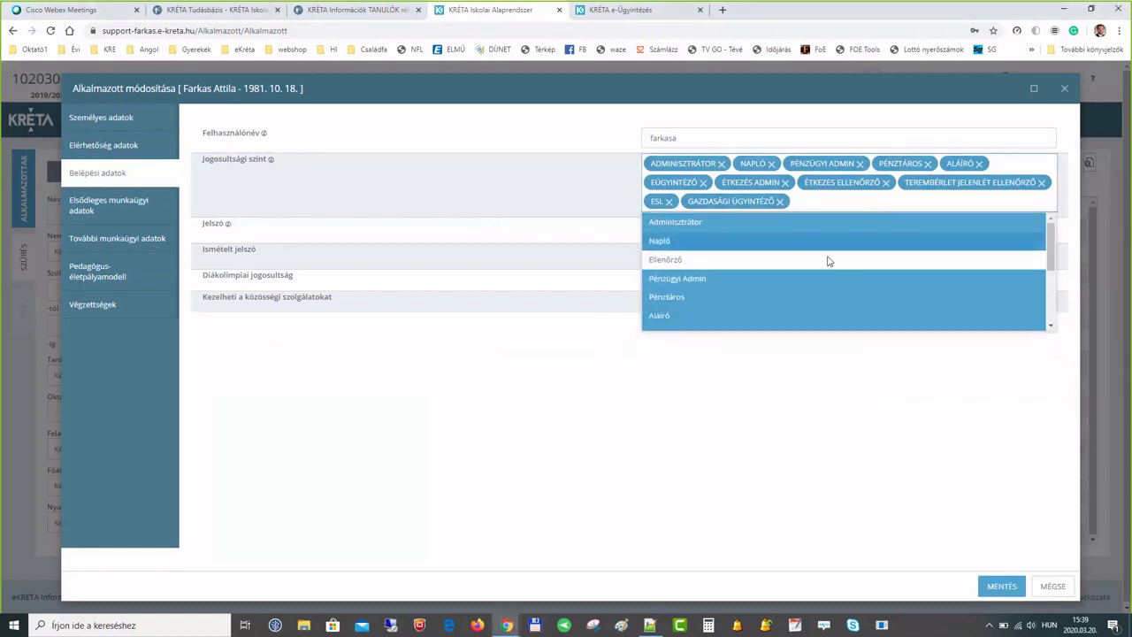
scroll(822, 309, down, 4)
scroll(823, 308, up, 4)
scroll(699, 245, down, 1)
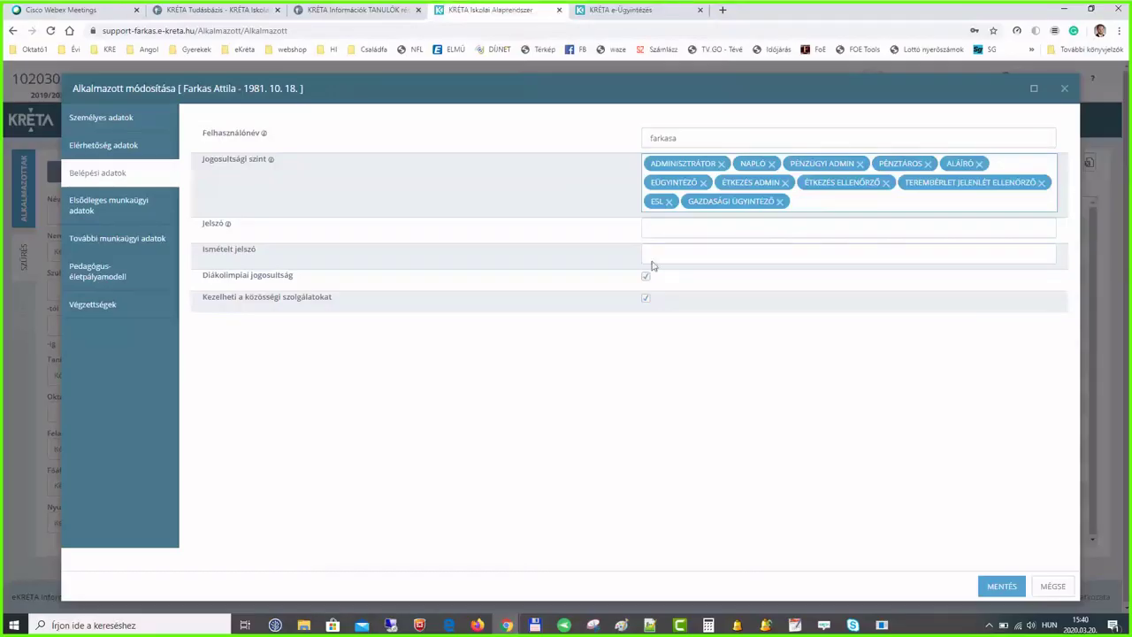
click(840, 202)
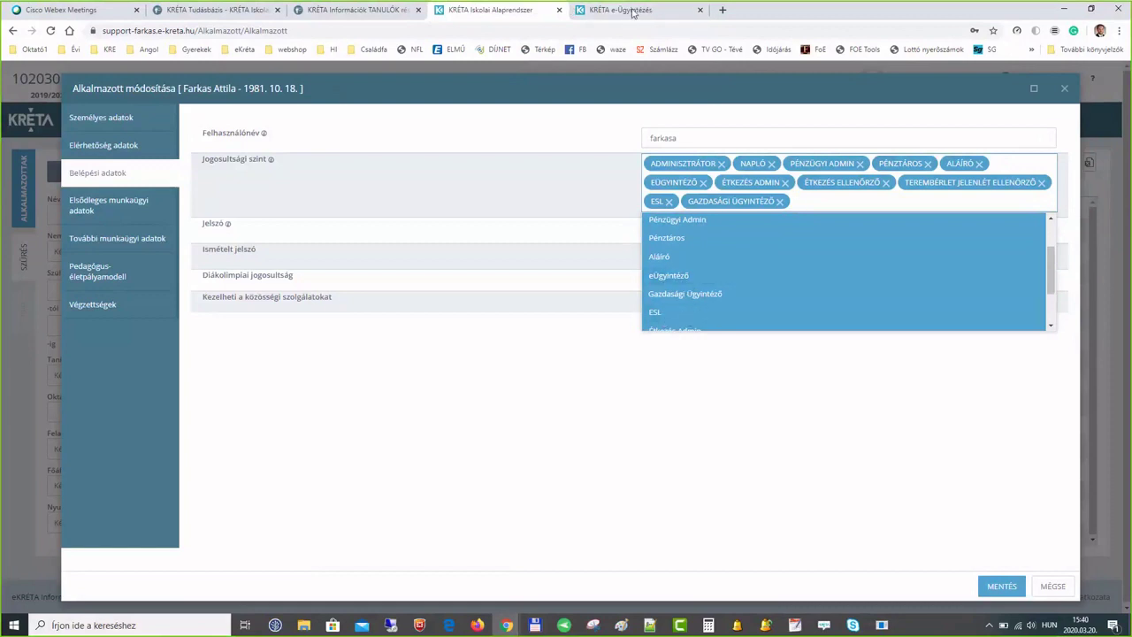
click(929, 175)
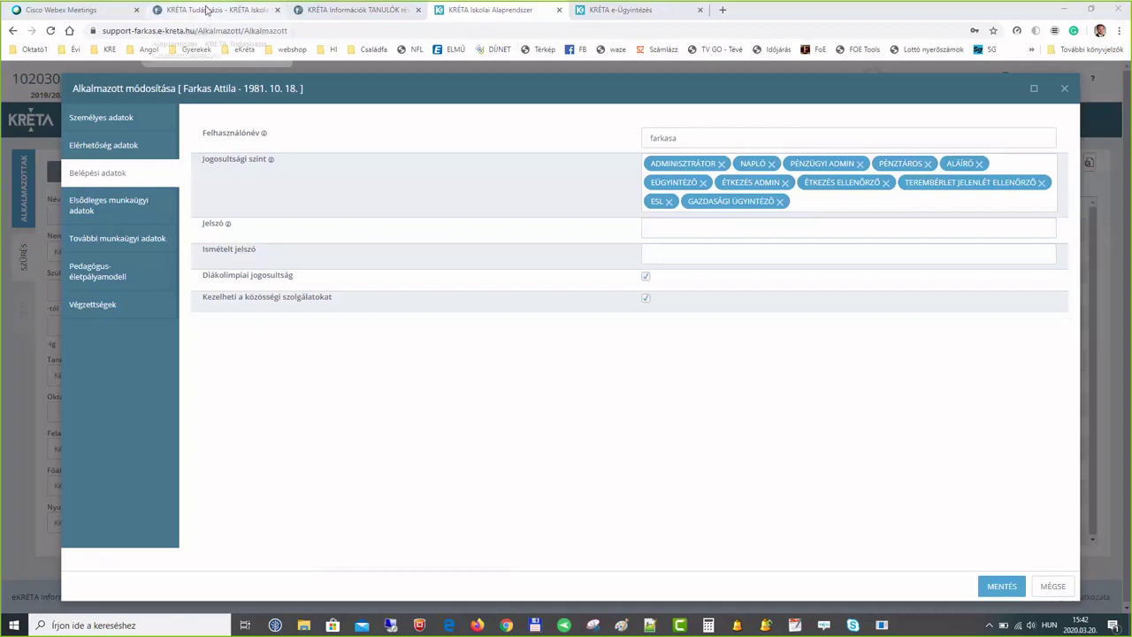
- Switch to the KRÉTA Tudásbázis help site
click(206, 10)
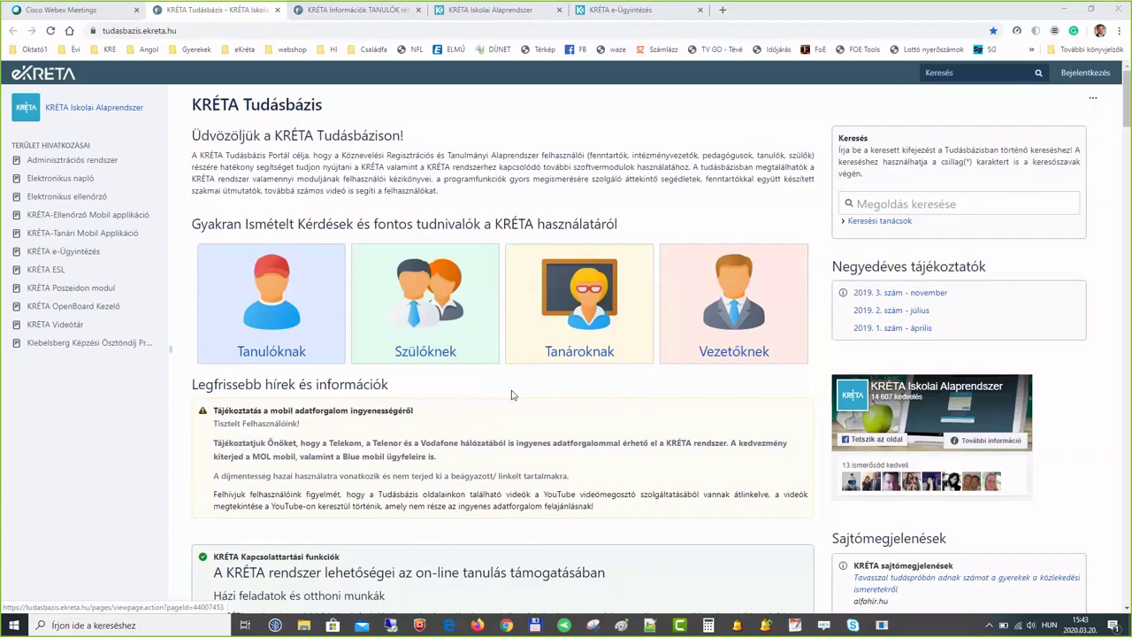
scroll(523, 404, down, 15)
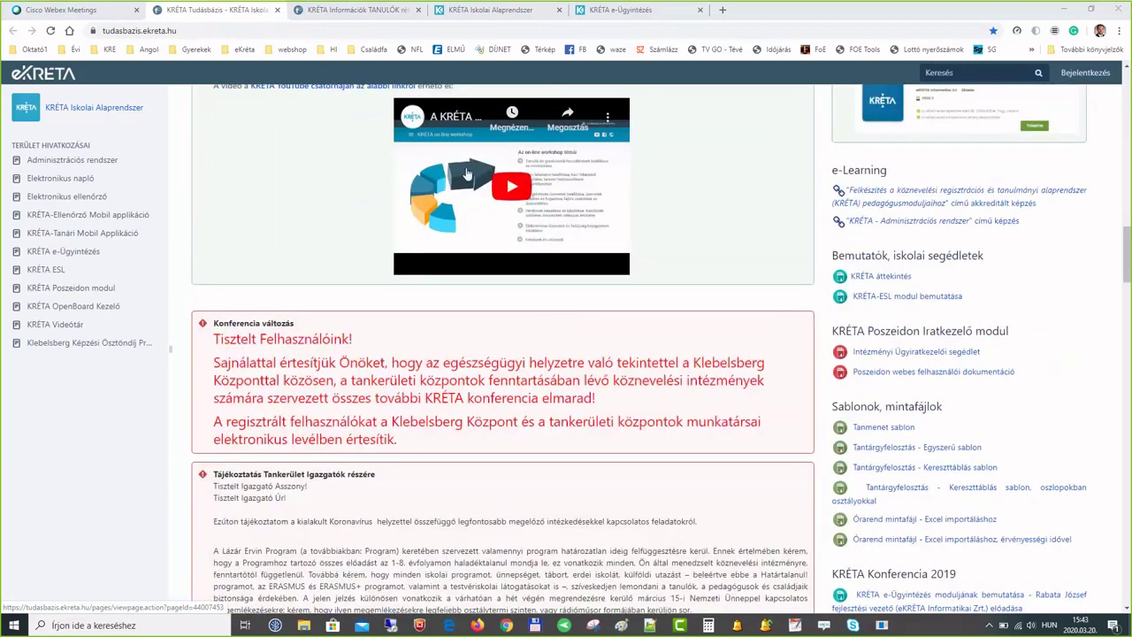
scroll(536, 346, up, 1)
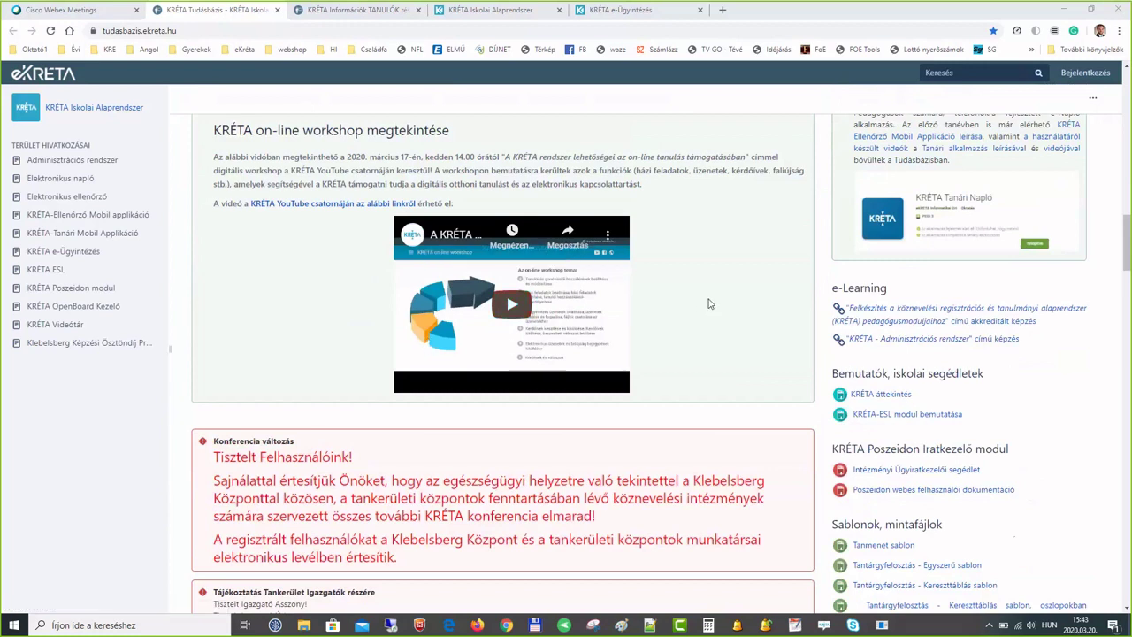
scroll(707, 303, up, 1)
scroll(708, 303, up, 5)
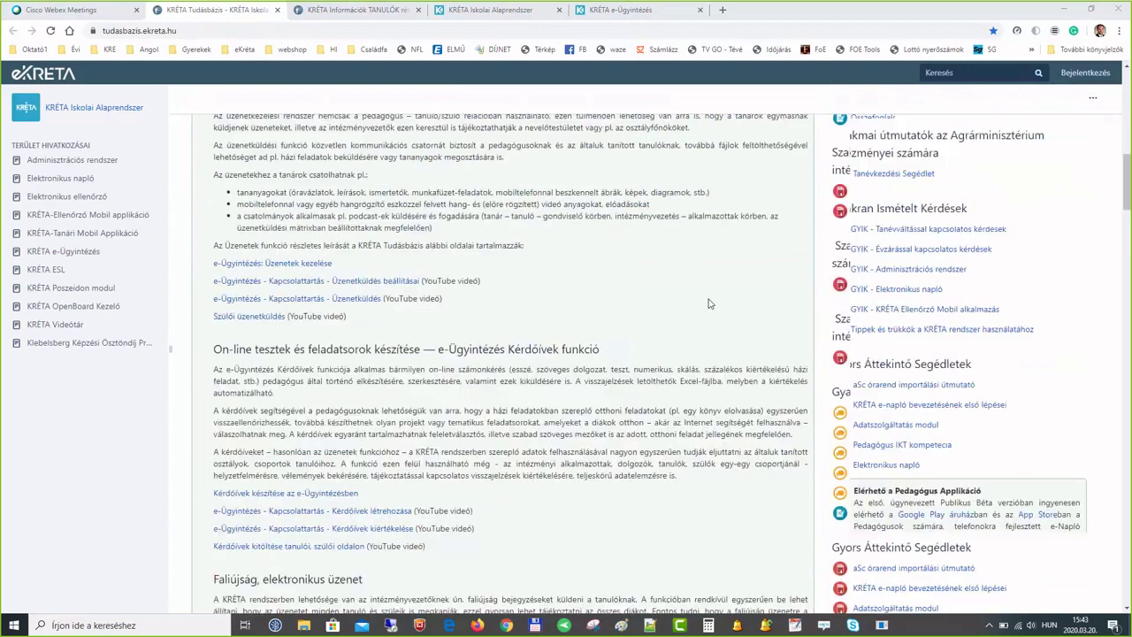
scroll(707, 303, up, 10)
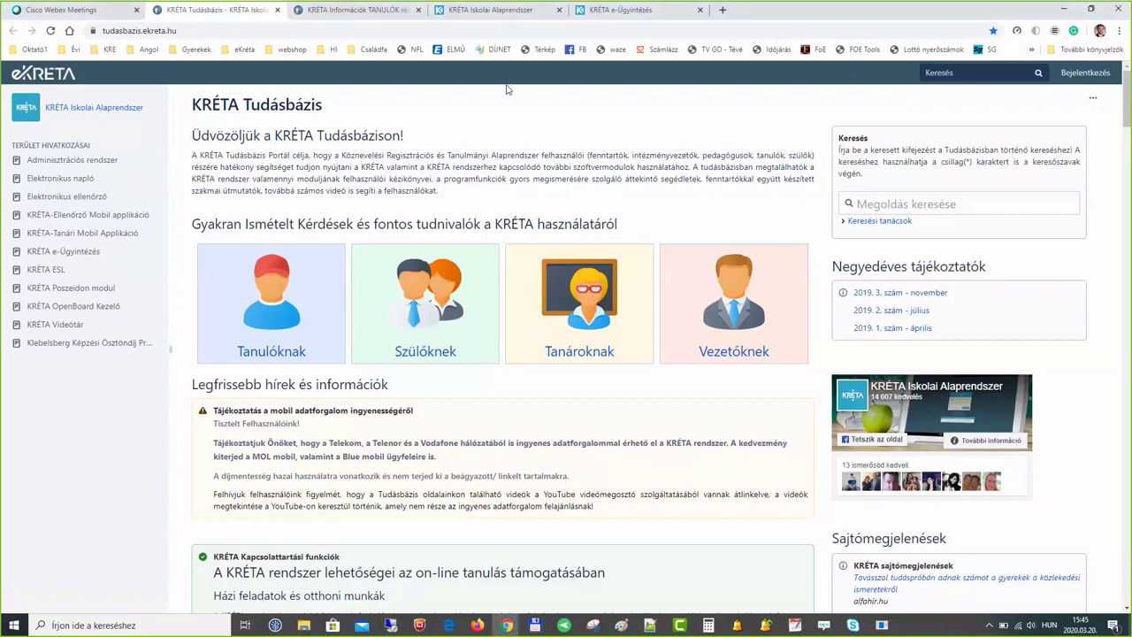
- Download the Március 16-i iskolába érkezés responses as xlsx and open them in Excel
click(619, 9)
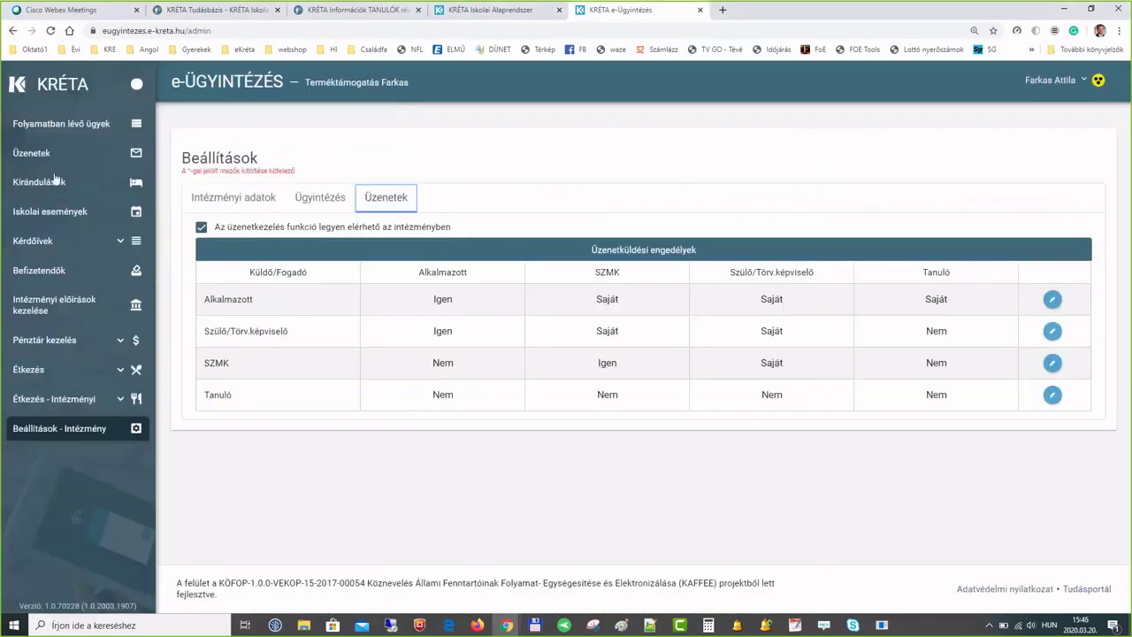
click(35, 242)
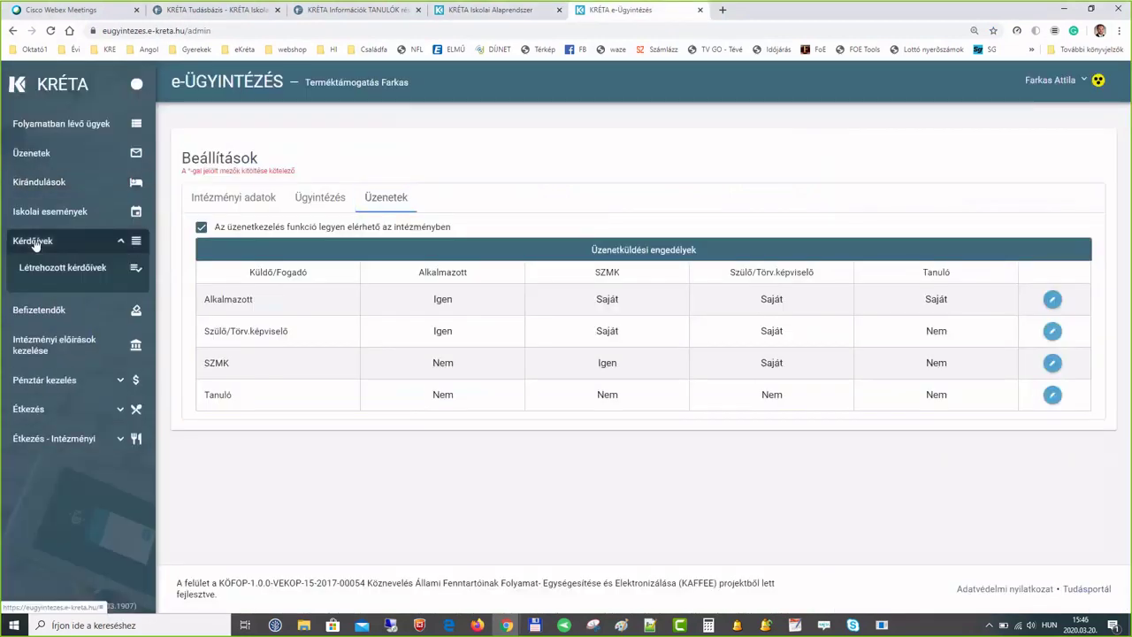
click(42, 269)
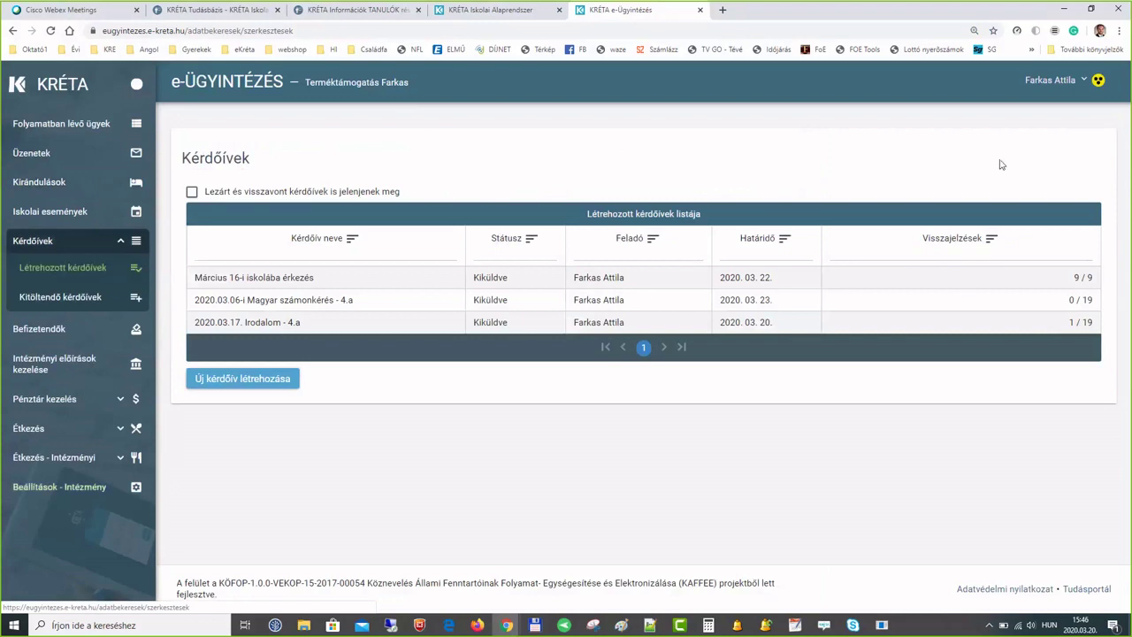
click(316, 281)
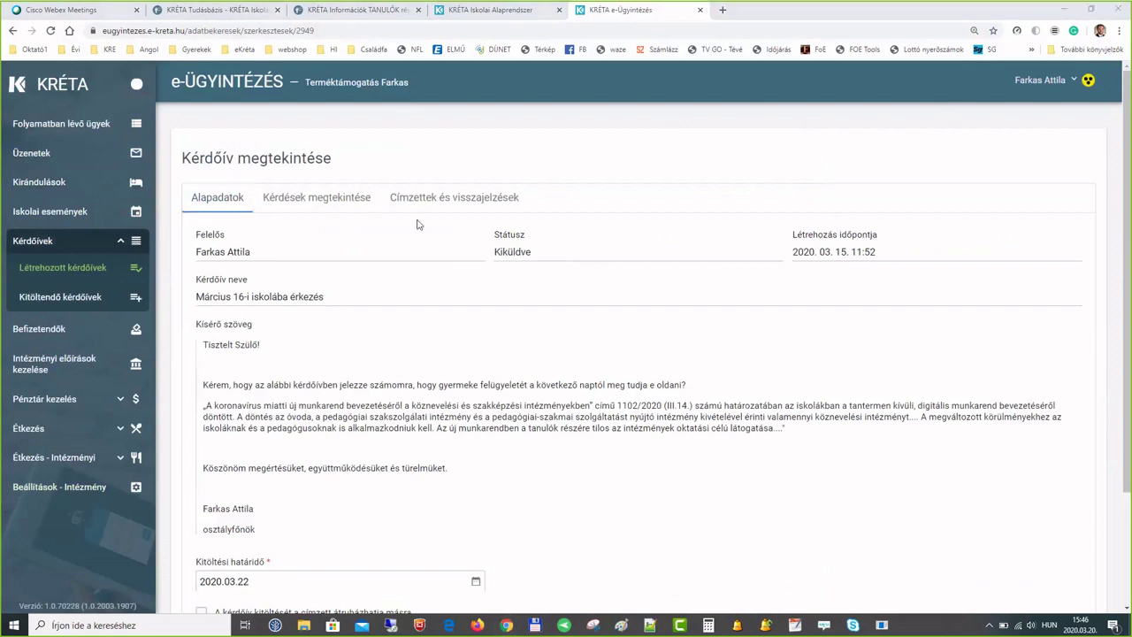
click(445, 198)
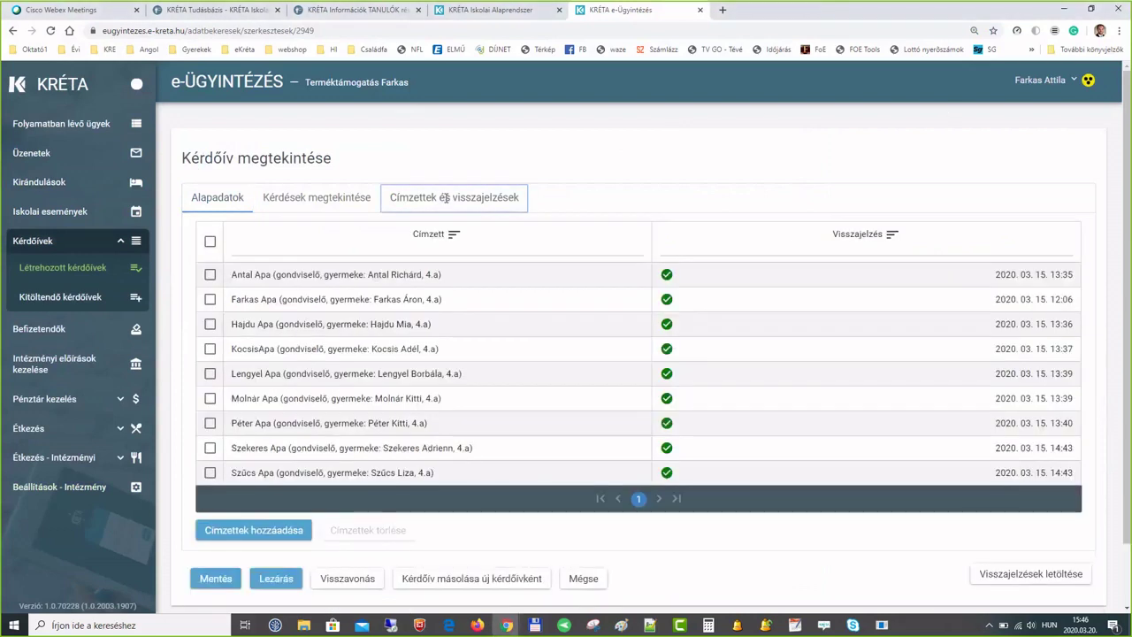
click(1029, 574)
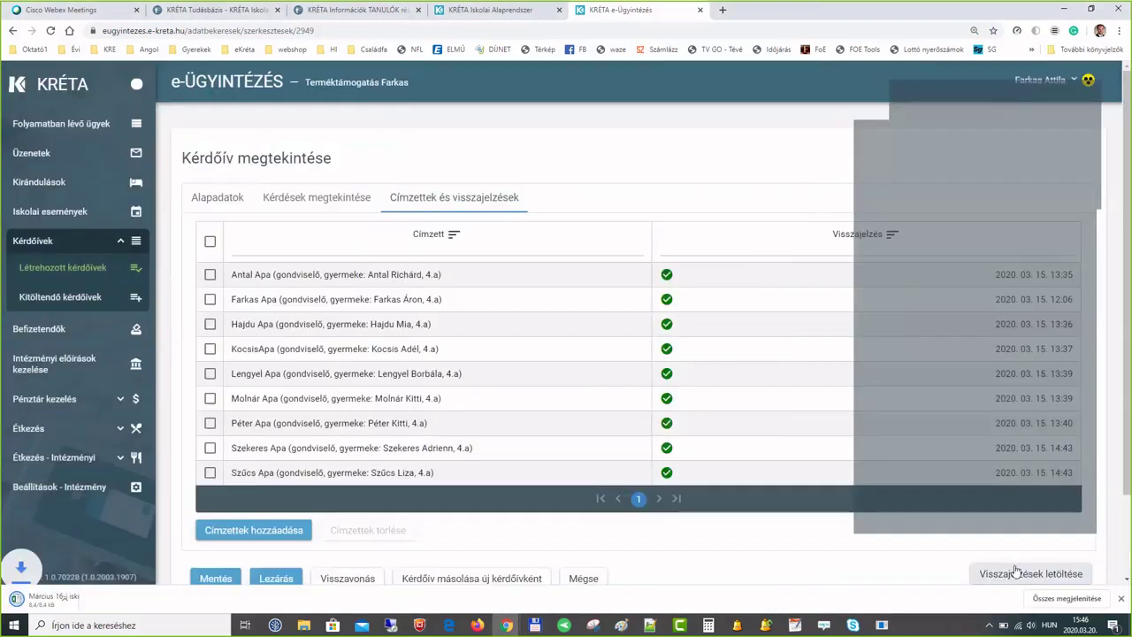
click(66, 599)
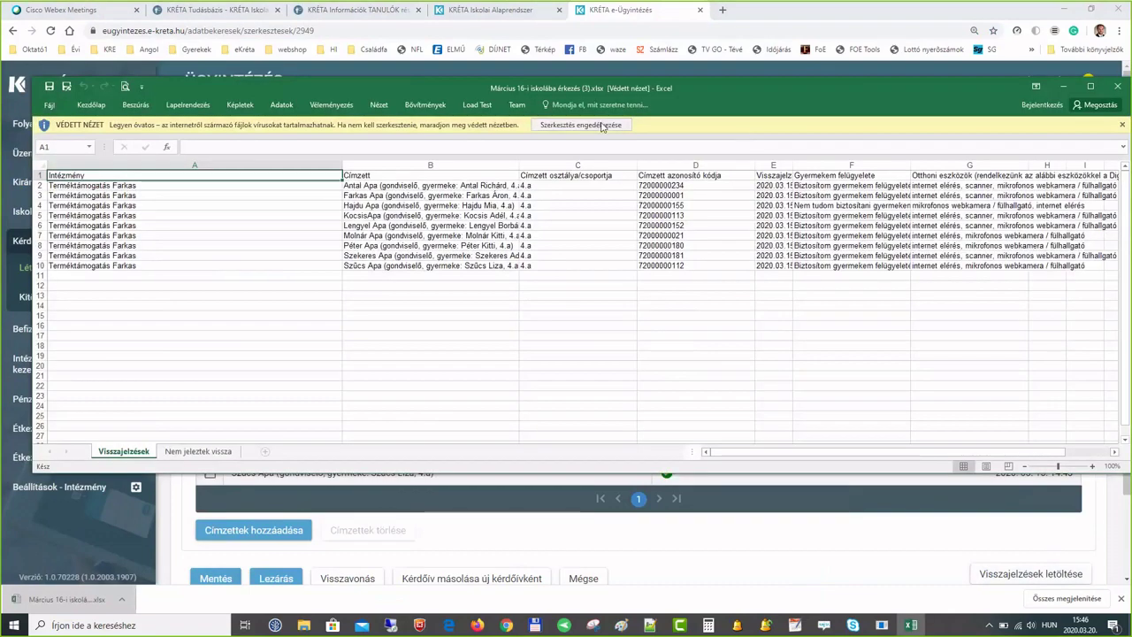
- Enable editing and add filters to the header row of the responses sheet
click(600, 126)
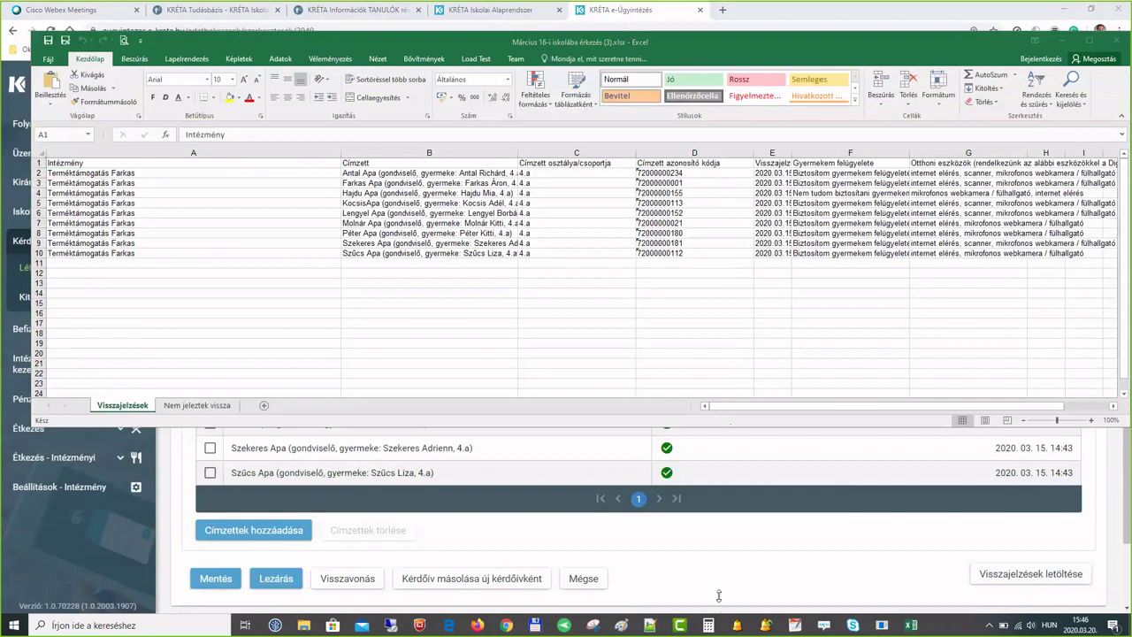
click(40, 153)
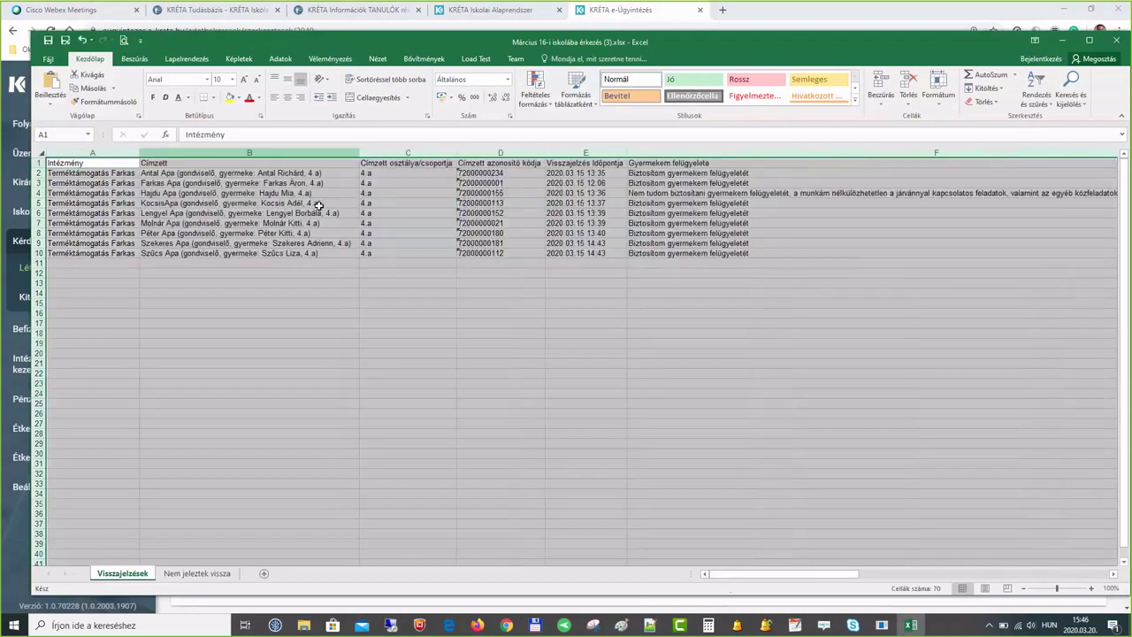
key(shift+space)
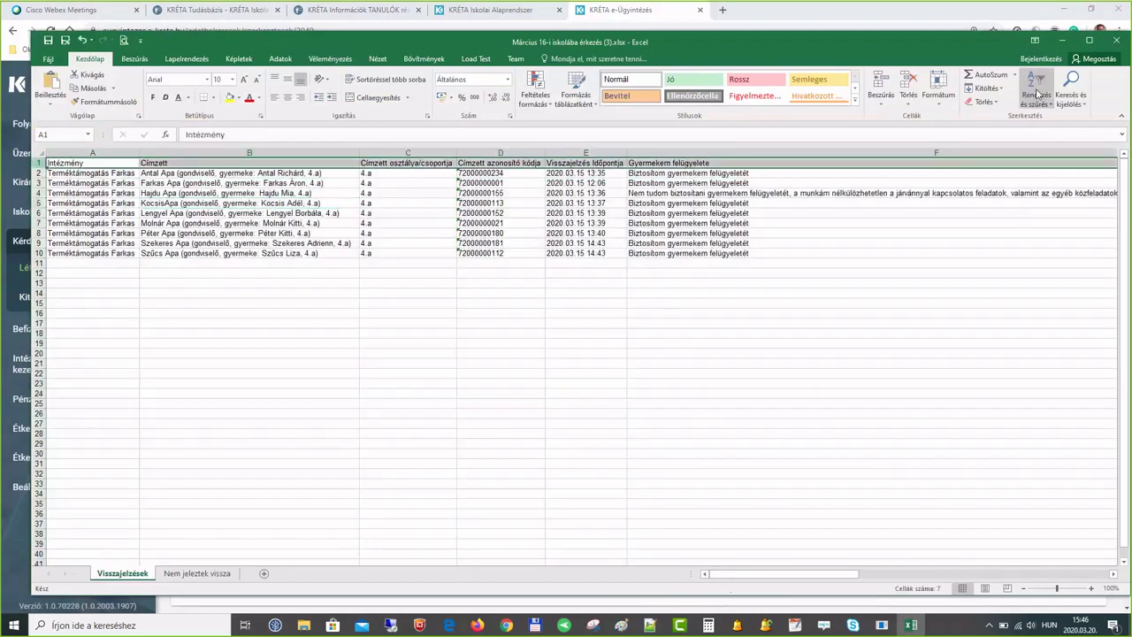
click(1038, 93)
click(1052, 161)
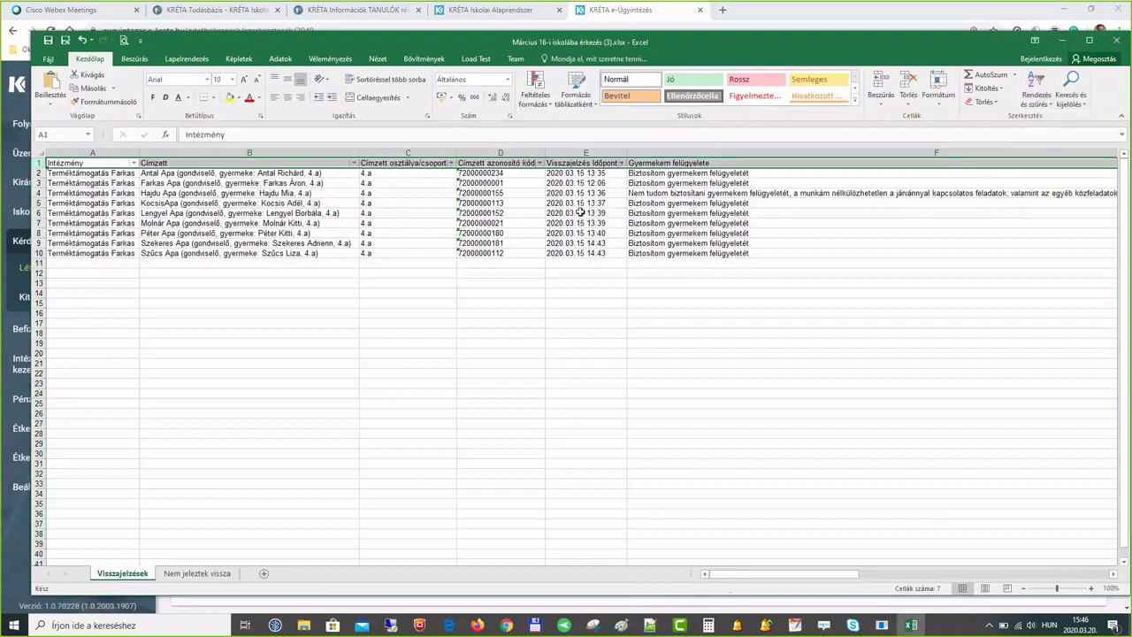
click(482, 292)
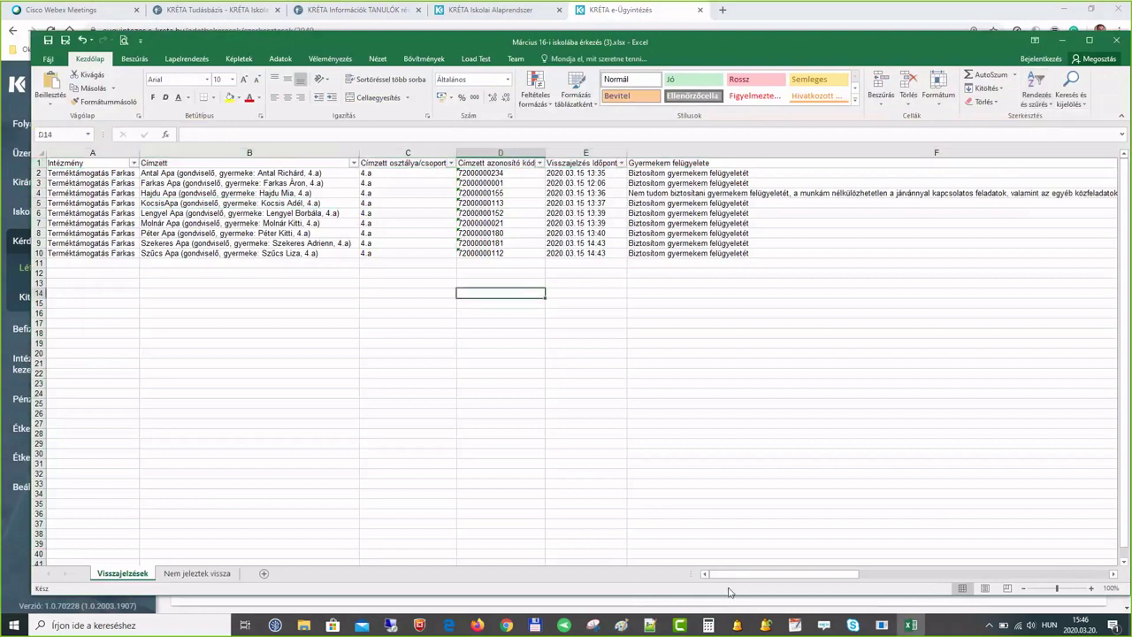
drag(748, 574, 814, 483)
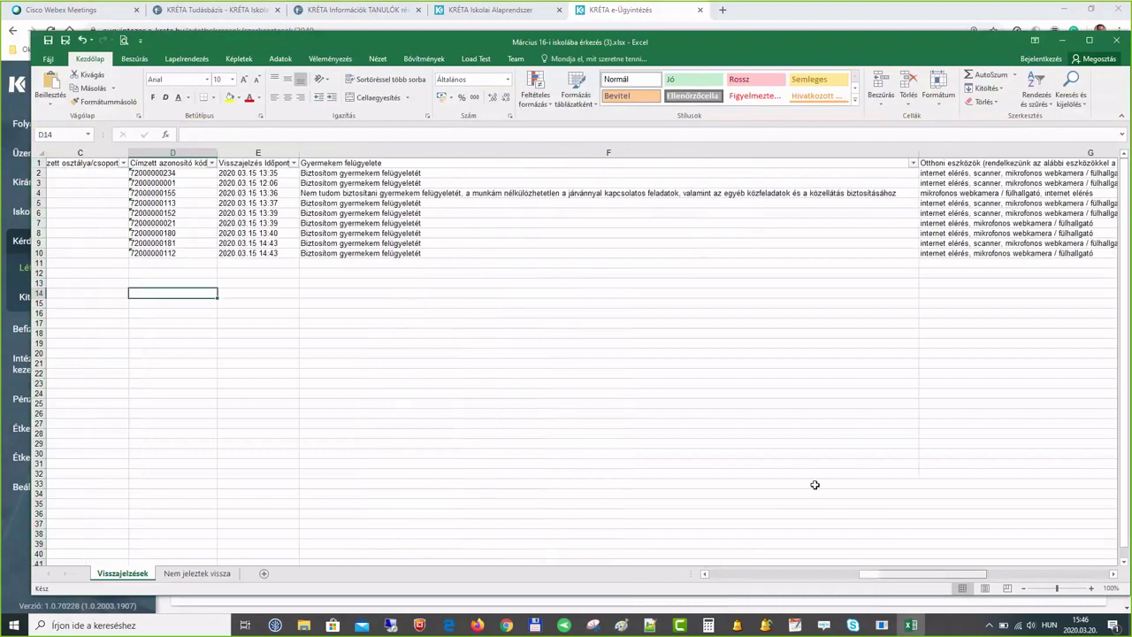
- Filter Gyermekem felügyelete to exclude Biztosítom answers, restore all rows, and close without saving
click(830, 164)
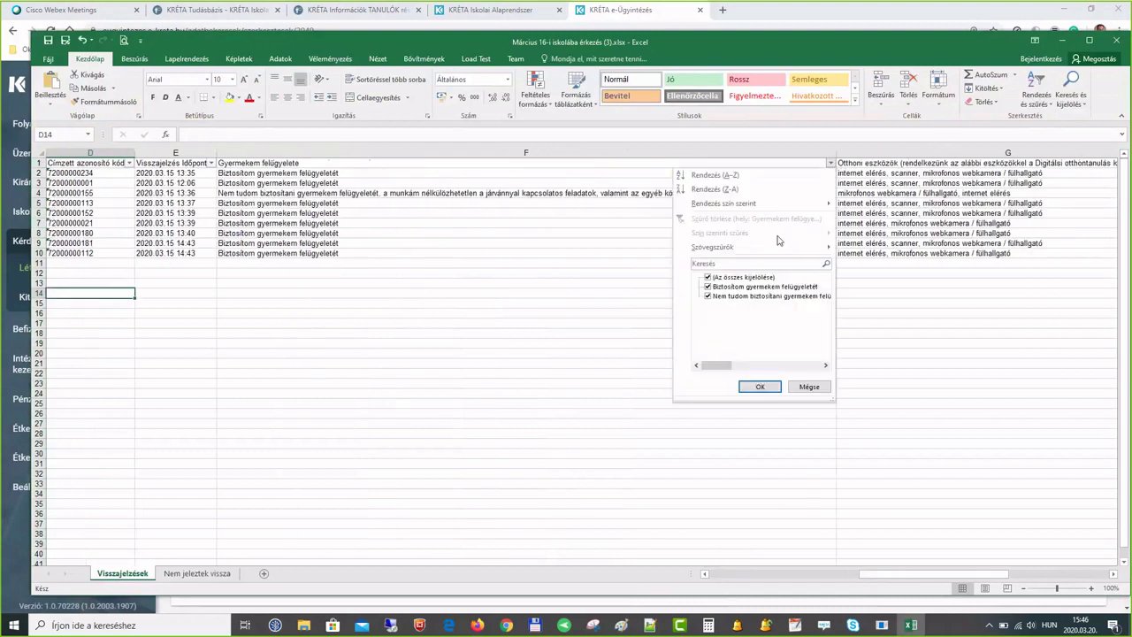
click(740, 287)
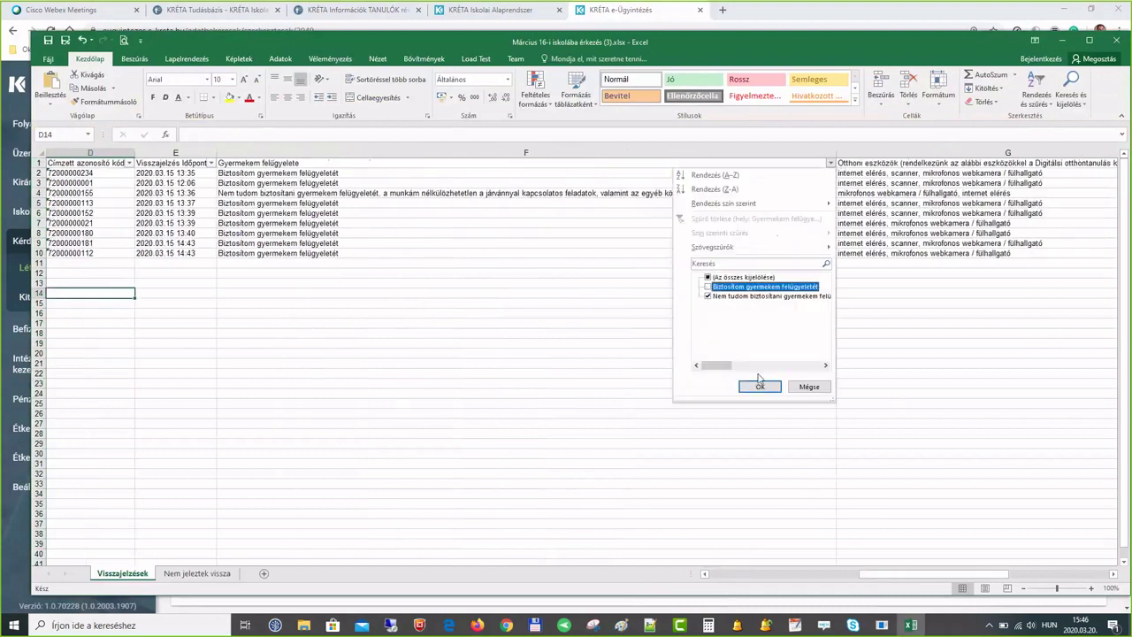
click(760, 386)
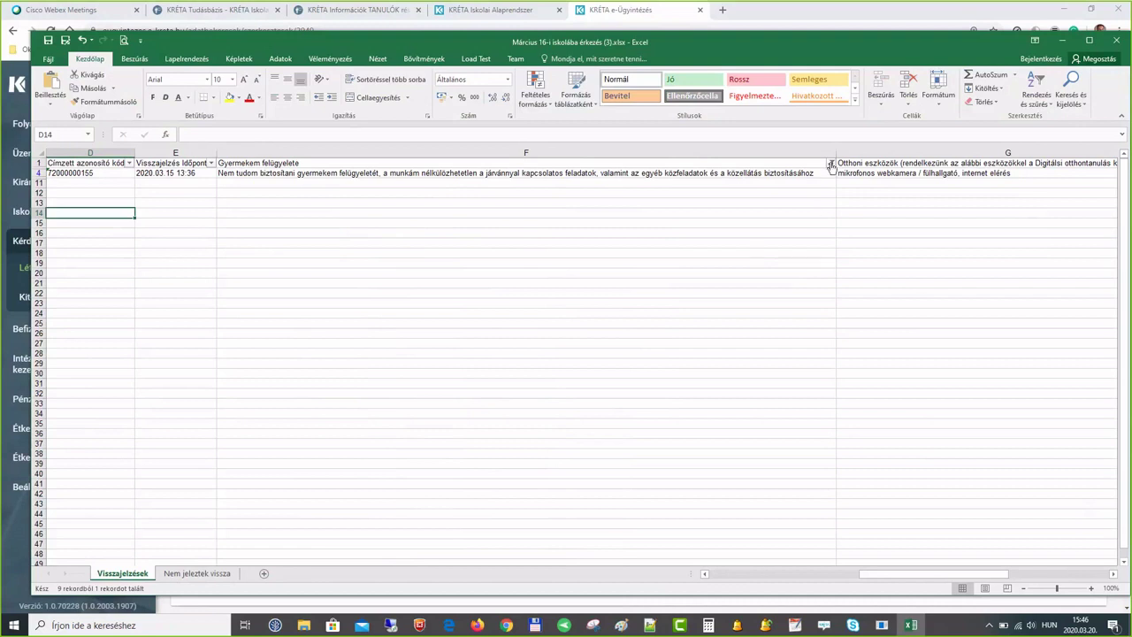
click(832, 164)
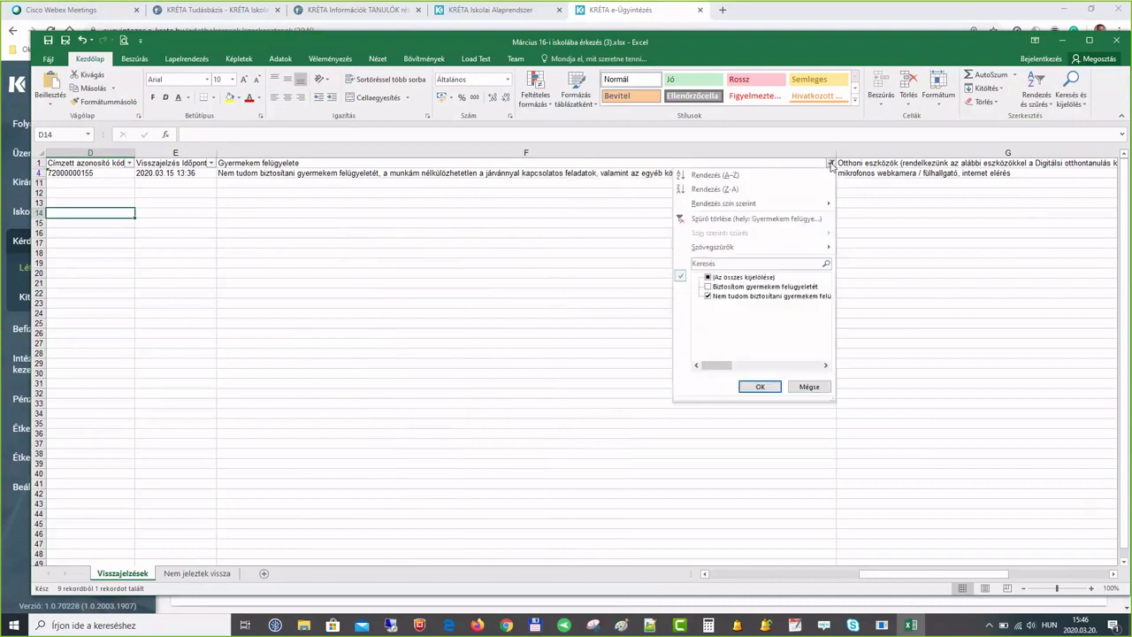
click(750, 278)
click(758, 387)
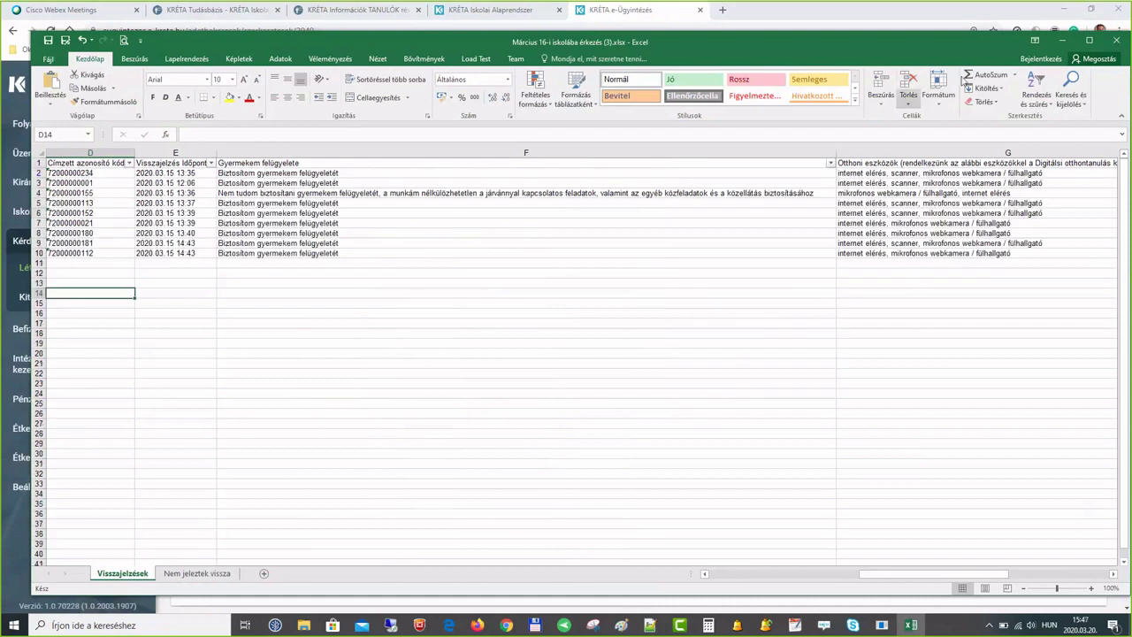
click(1114, 40)
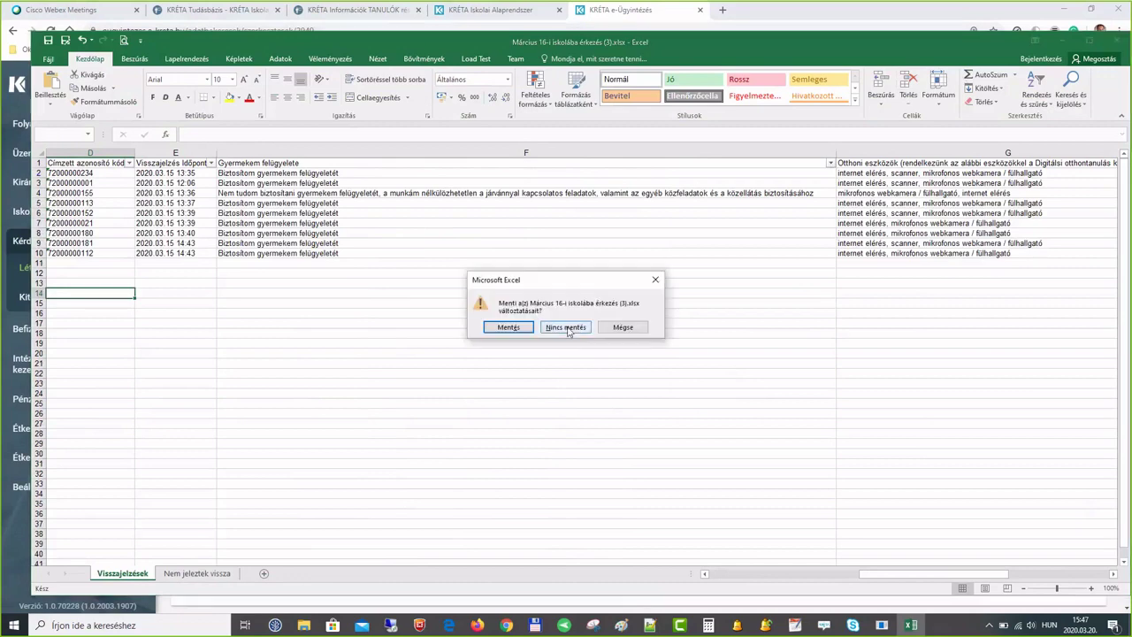
click(566, 327)
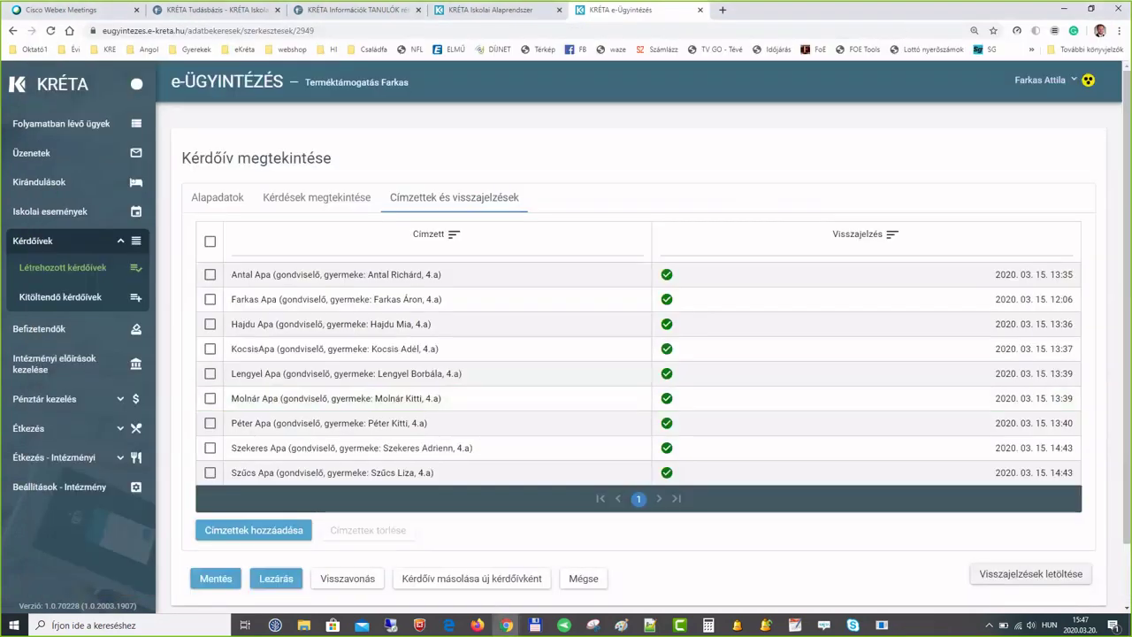